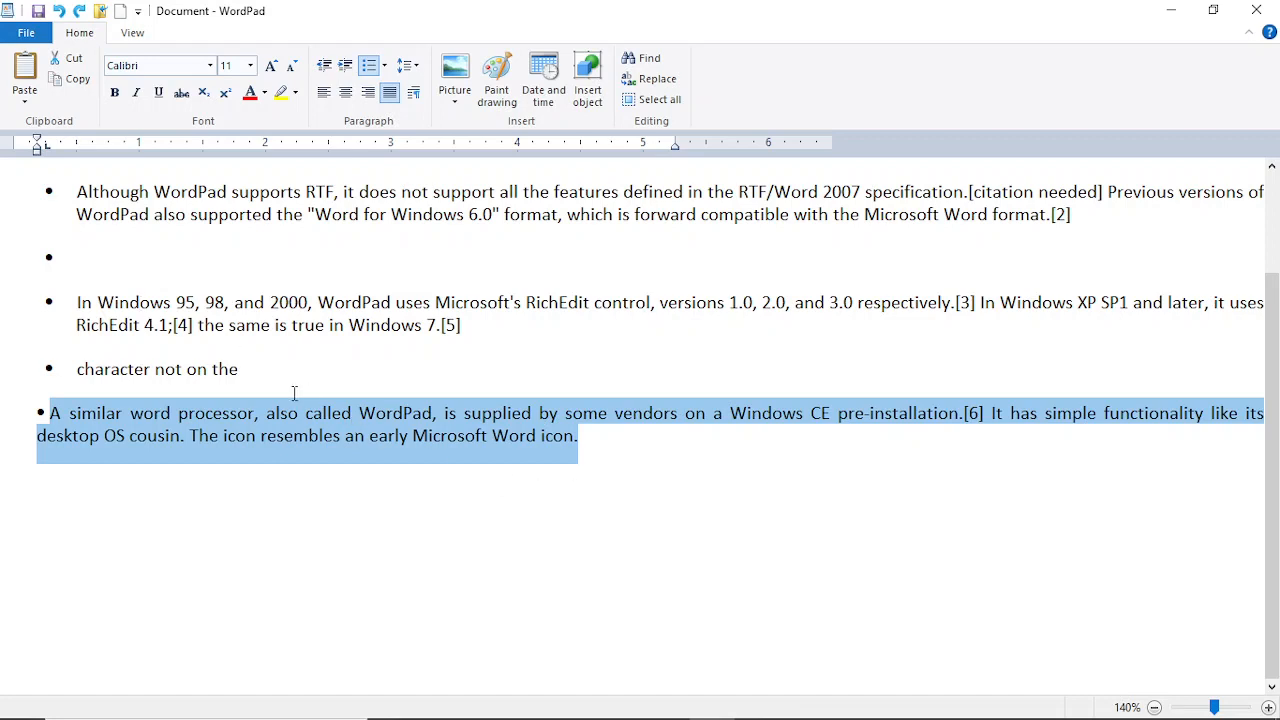
Step: Copy the final Windows CE paragraph into the empty second bullet, then select the pasted text
click(86, 79)
click(97, 258)
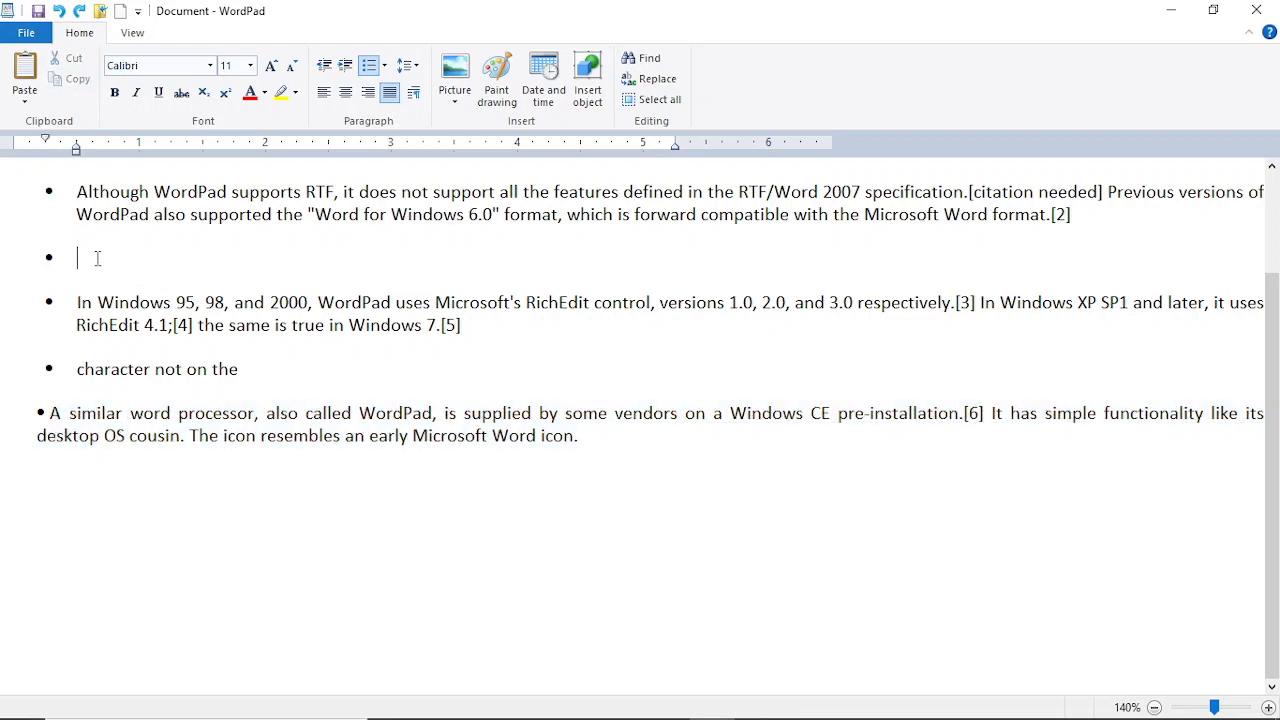
key(ctrl+v)
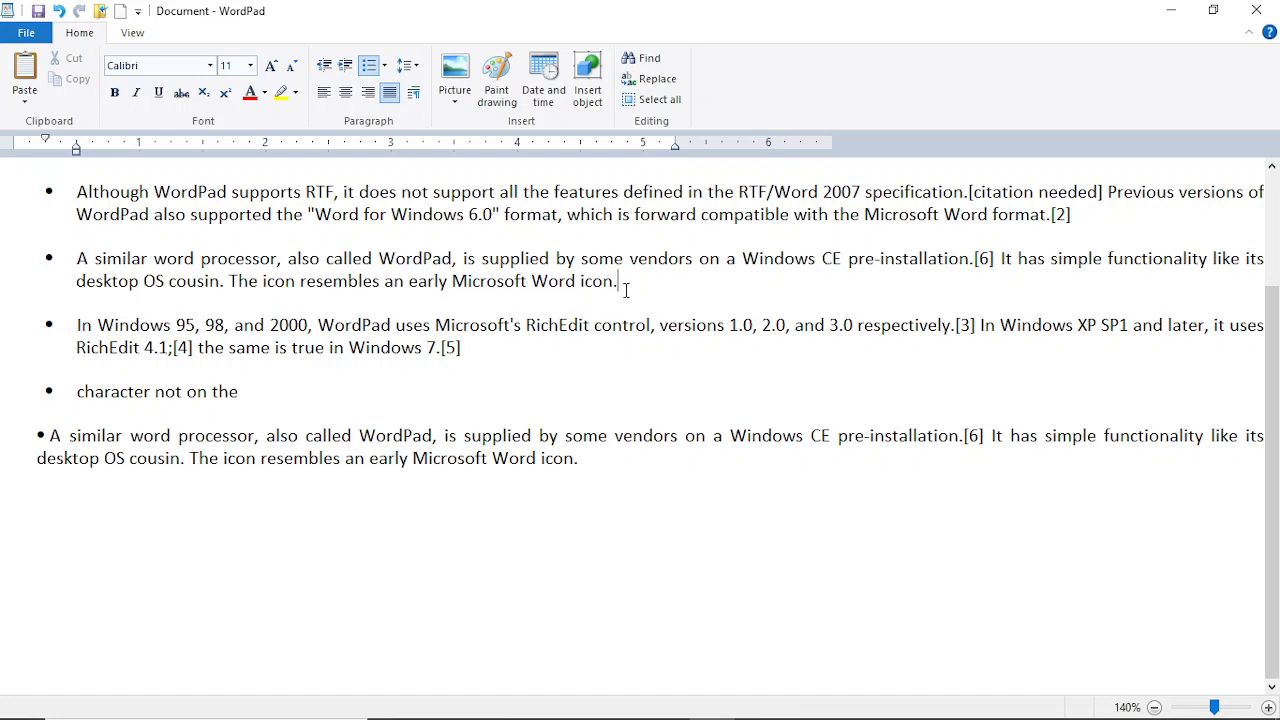
drag(626, 289, 76, 258)
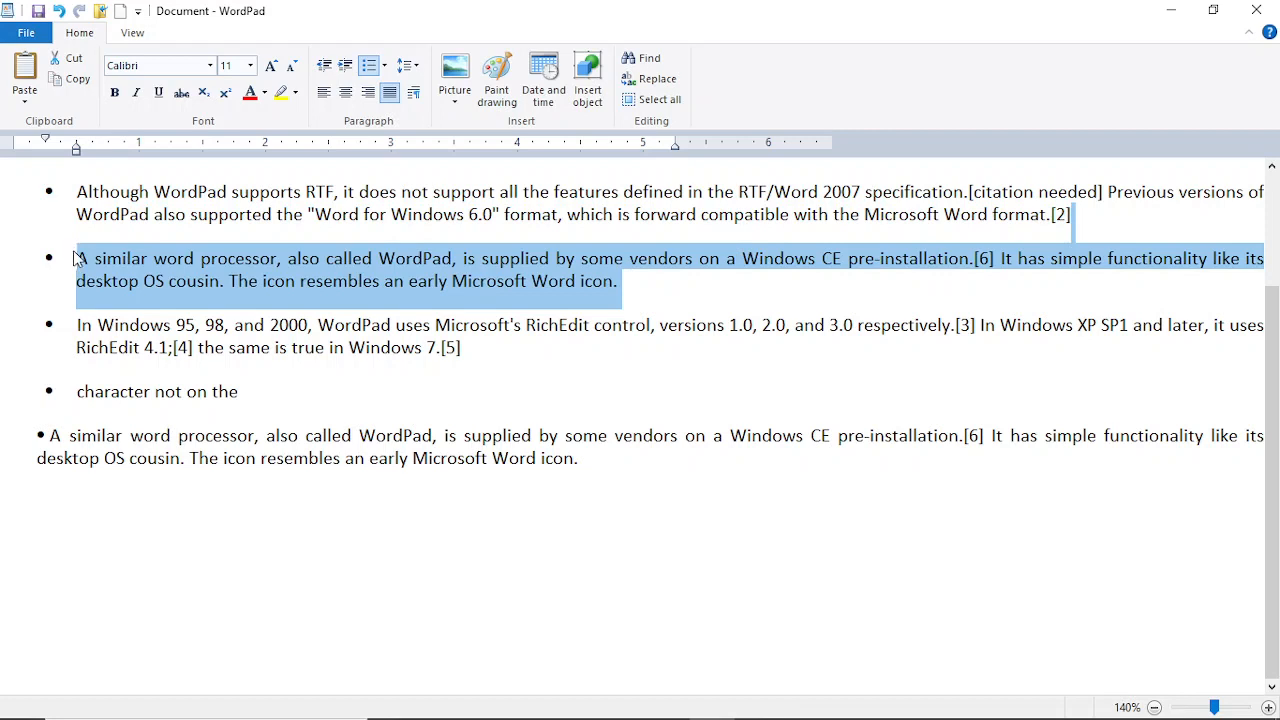
Step: Cut the pasted paragraph and paste it onto a new bullet at the document's end
click(72, 65)
click(123, 432)
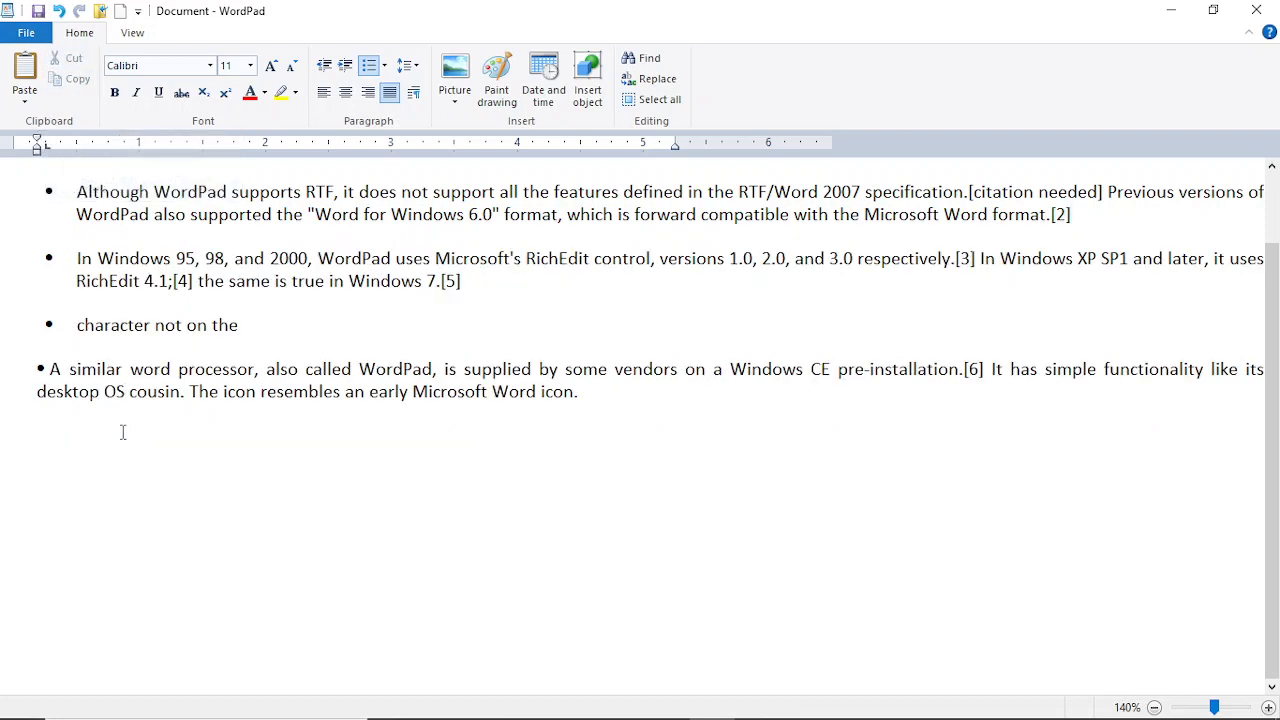
click(600, 404)
key(Return)
key(ctrl+v)
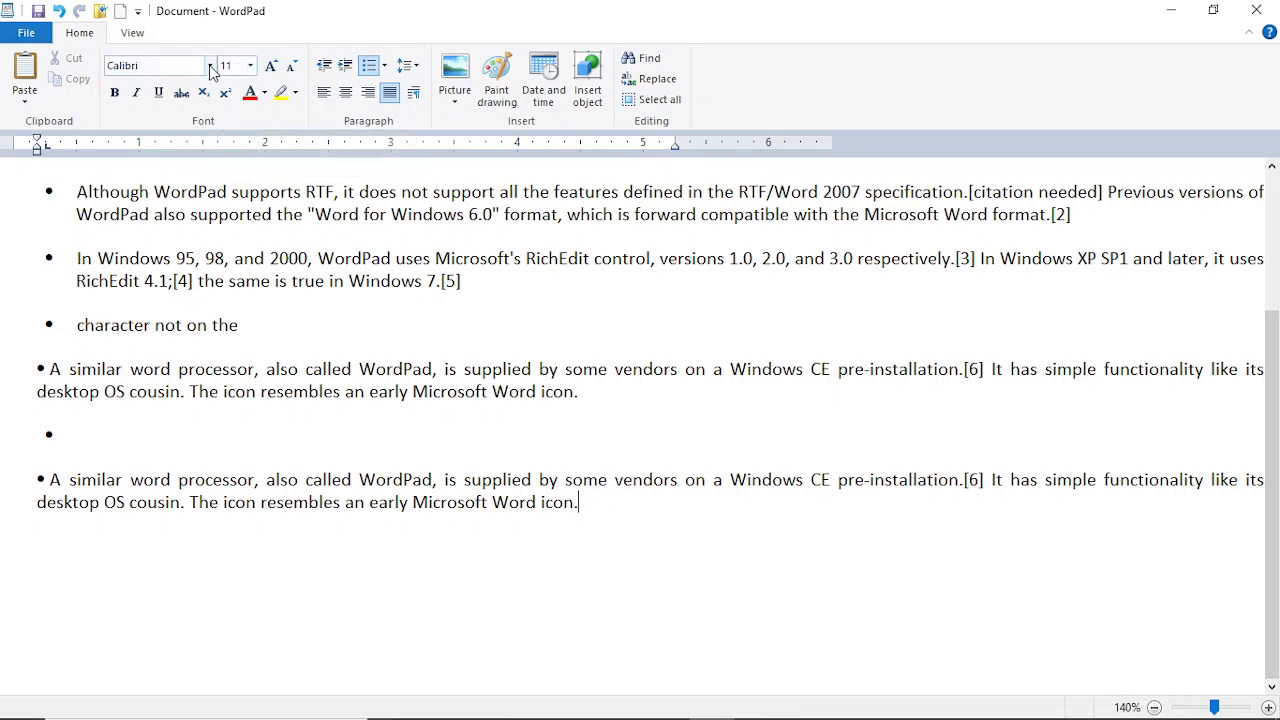
Step: Change the final paragraph's font to Amiri Quran, after briefly trying Bauhaus 93
click(210, 65)
click(370, 708)
drag(582, 505, 338, 451)
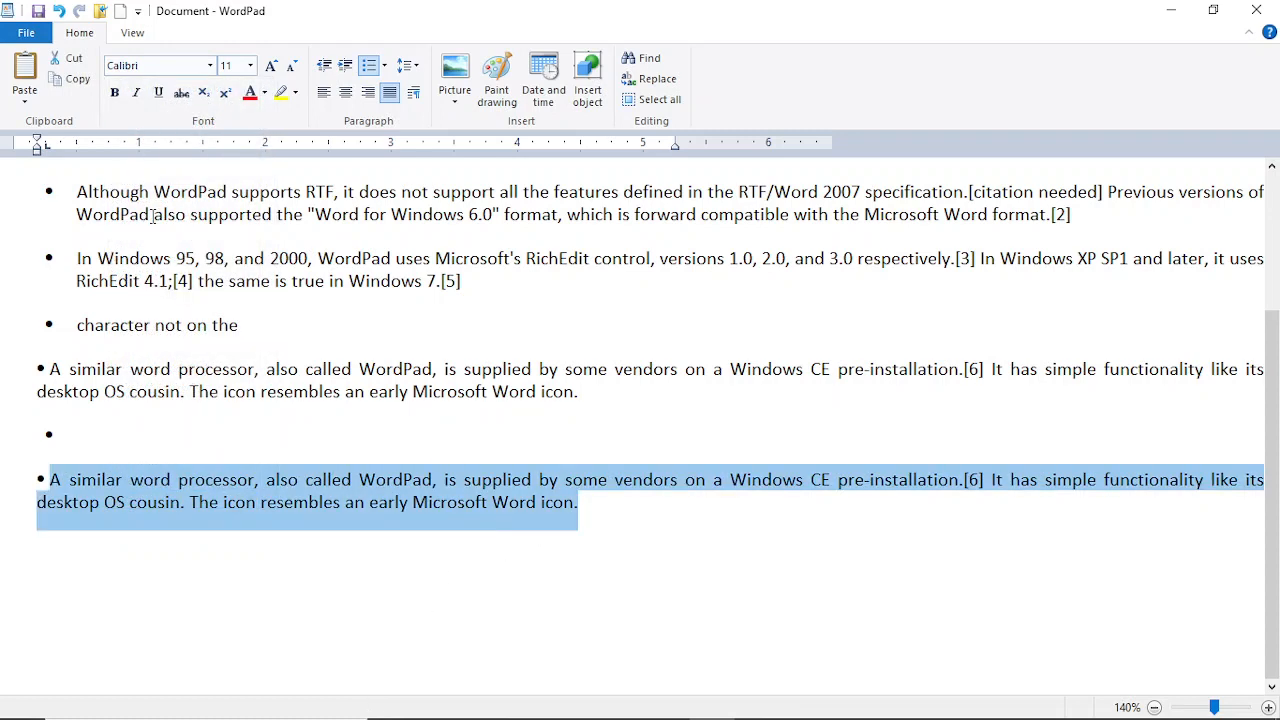
click(212, 65)
click(209, 160)
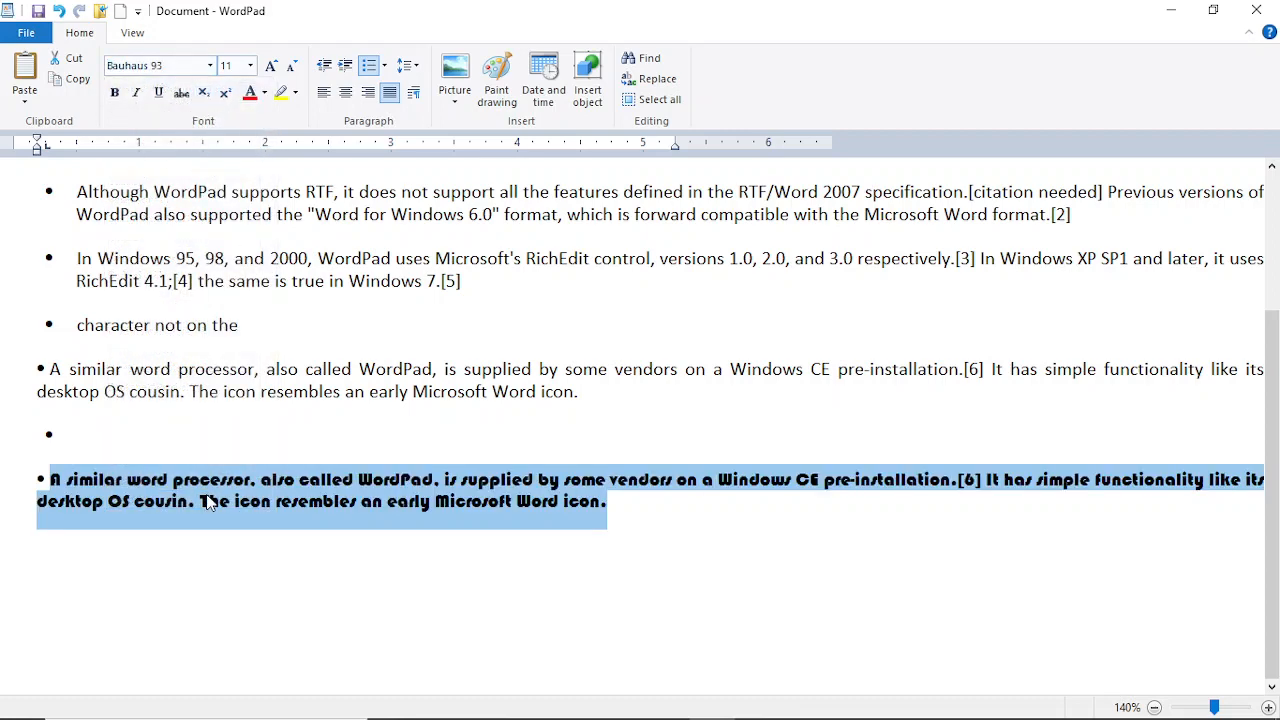
click(211, 66)
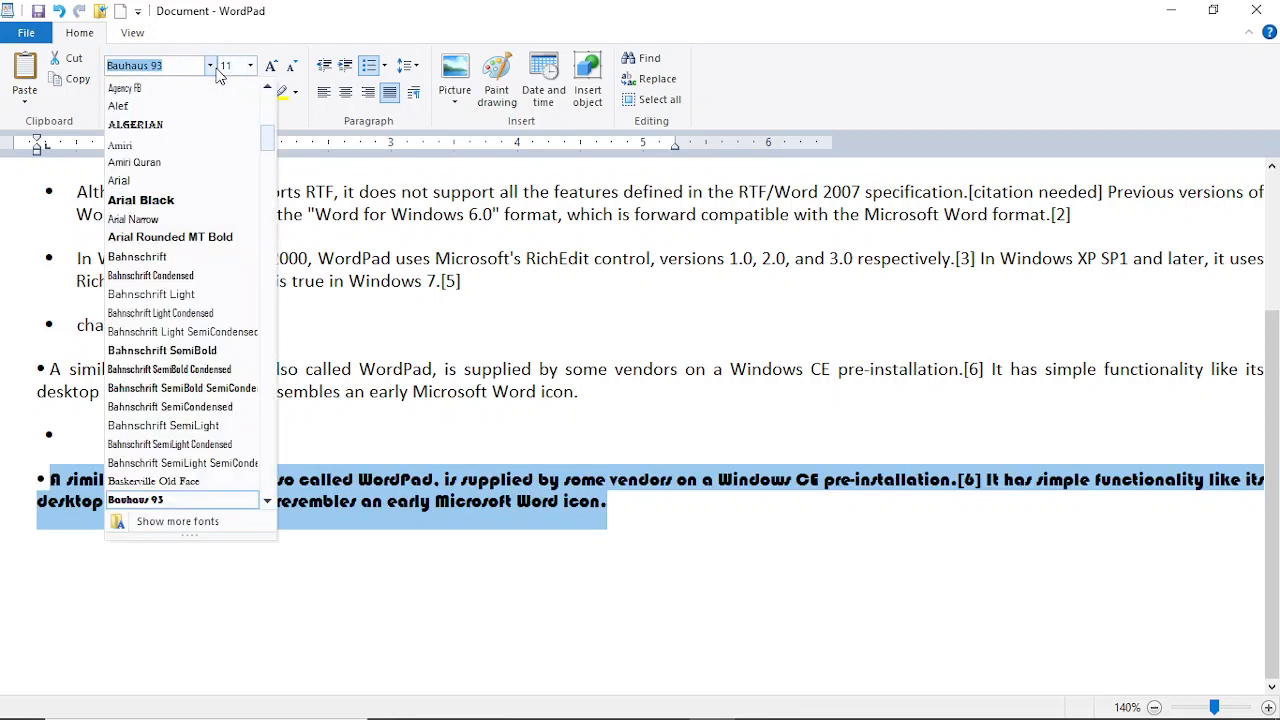
click(208, 164)
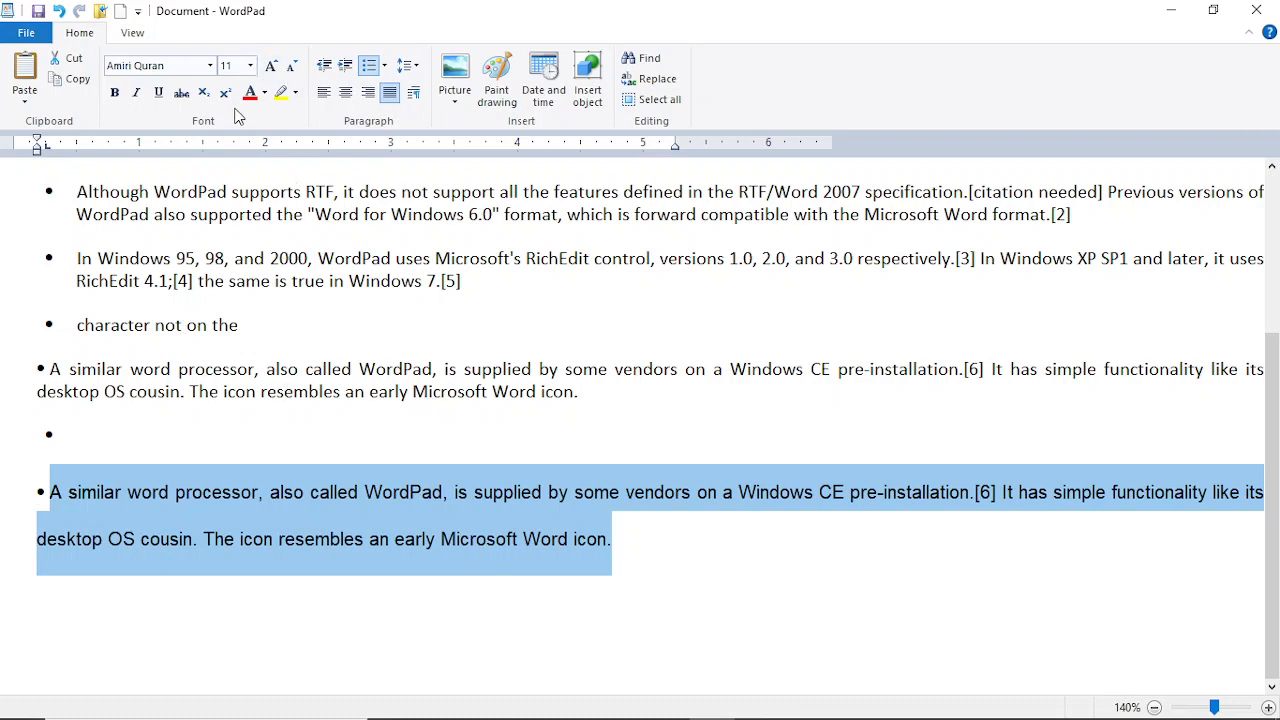
Step: Set the paragraph's size to 20, then use Grow/Shrink Font to bring it to 16
click(250, 66)
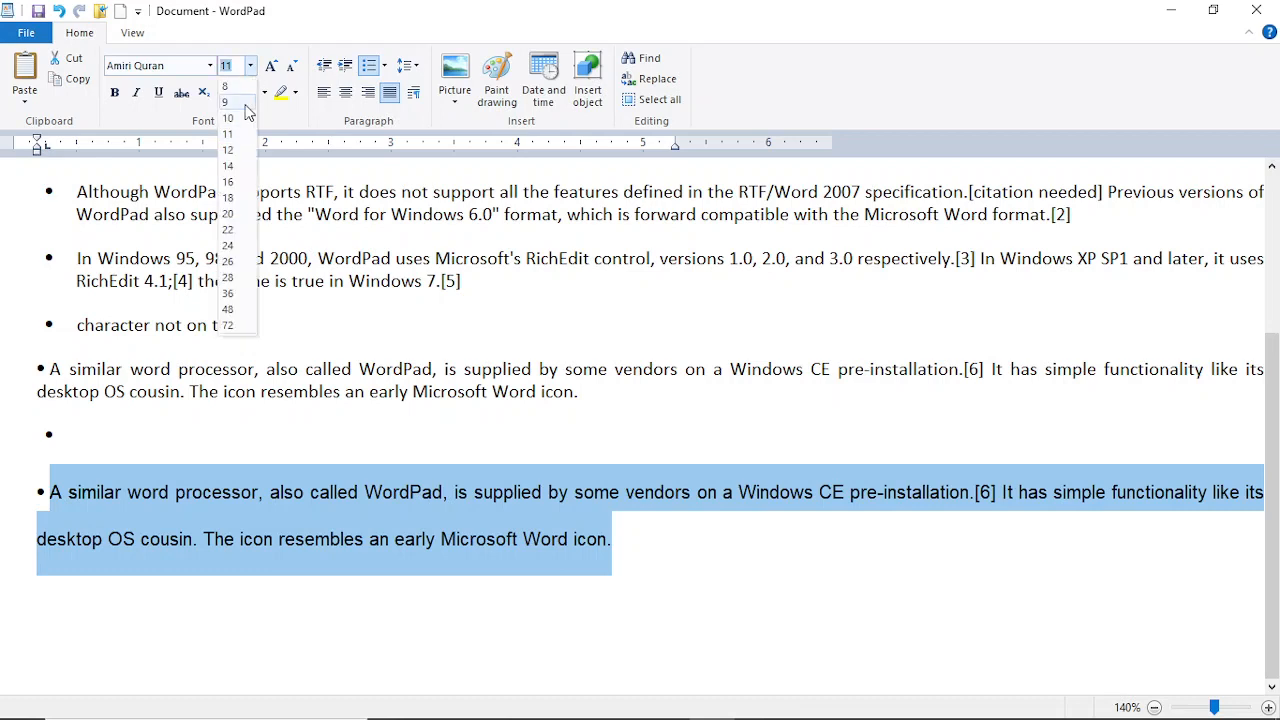
click(233, 216)
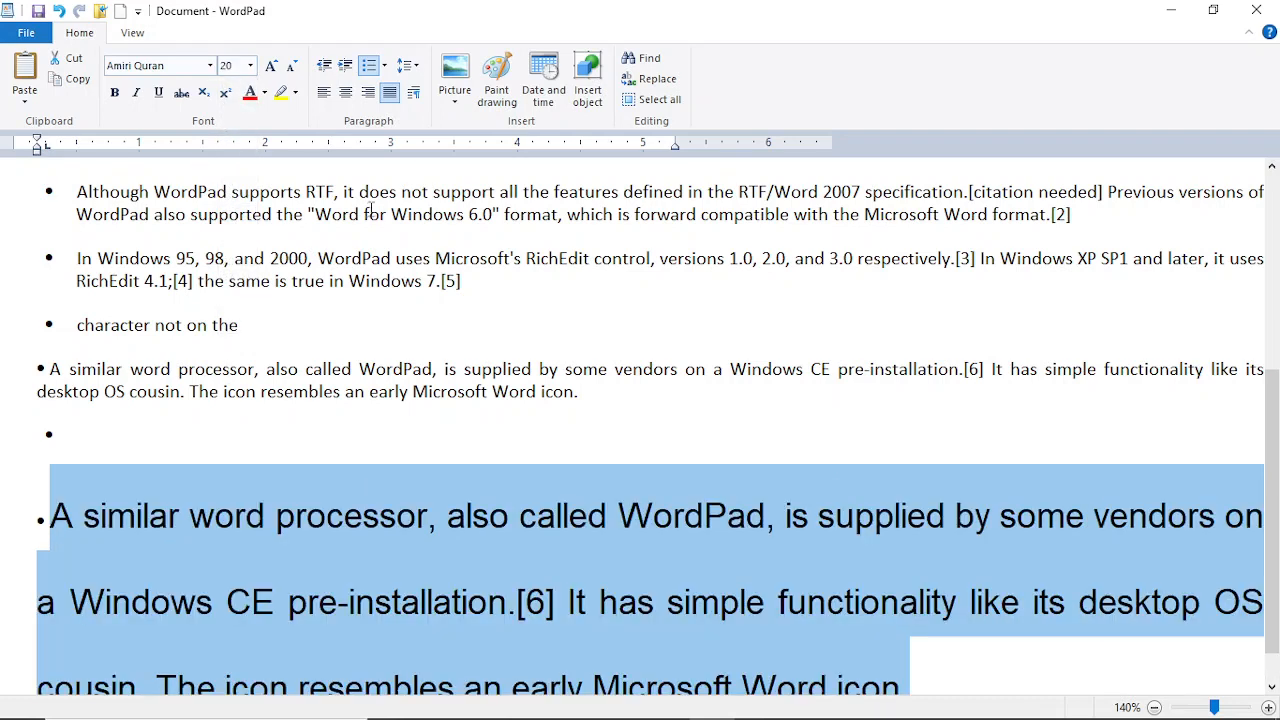
click(272, 67)
click(293, 67)
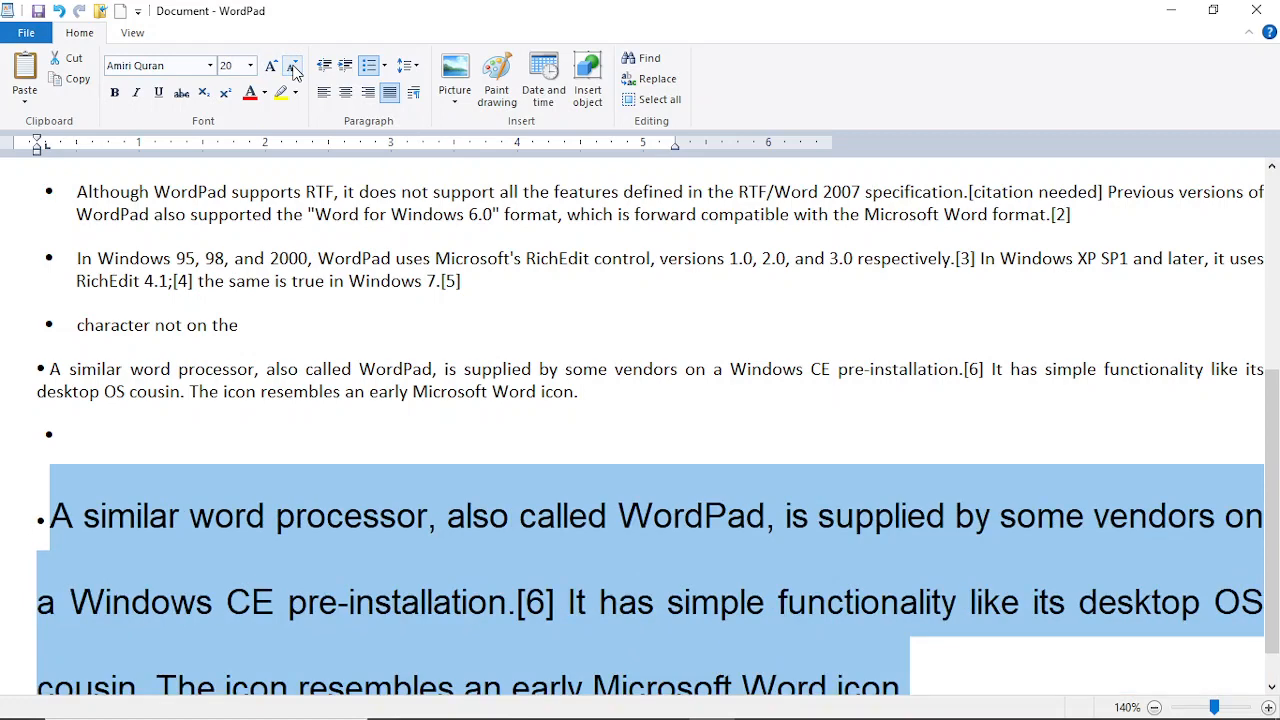
click(293, 67)
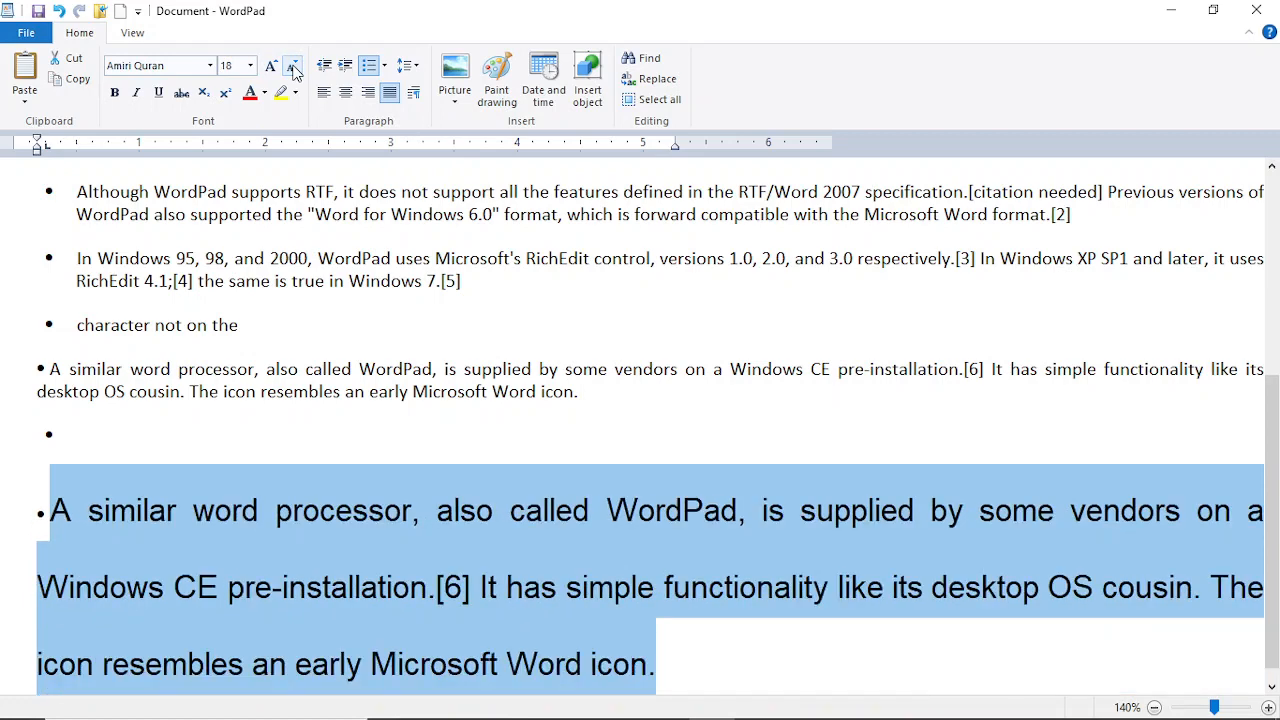
click(293, 68)
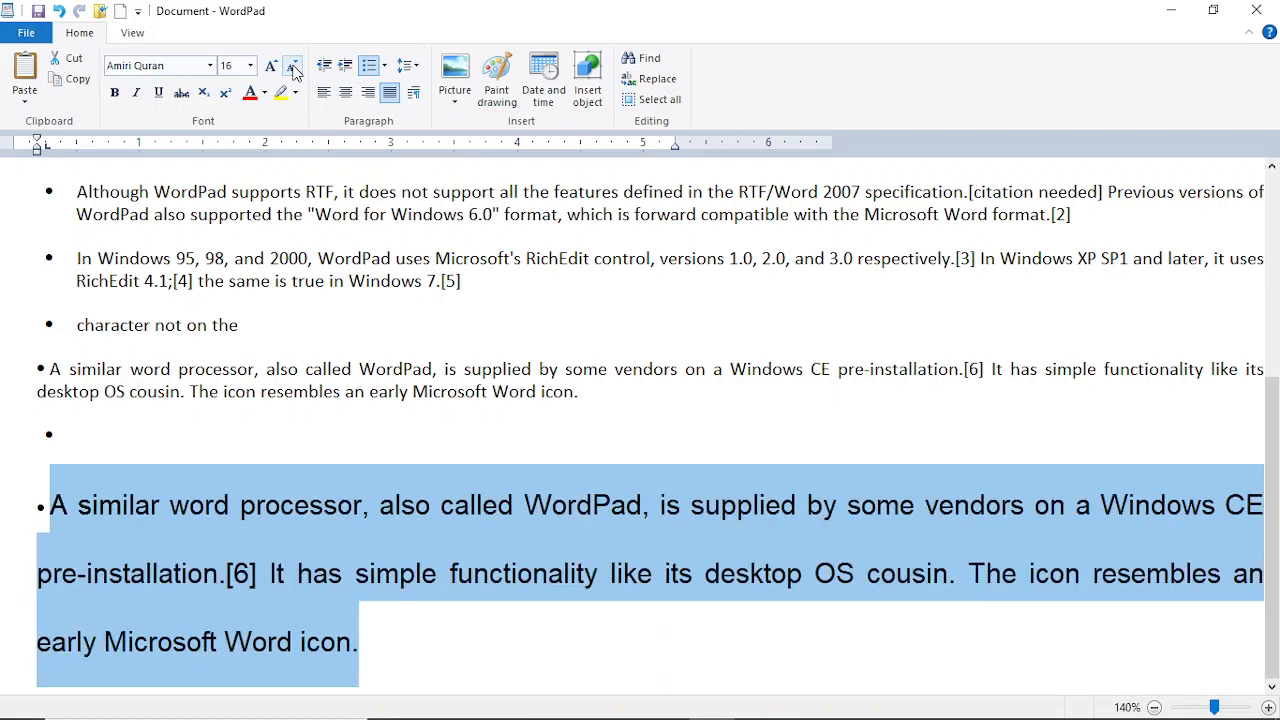
Step: Make the final paragraph bold, italic and underlined
click(115, 95)
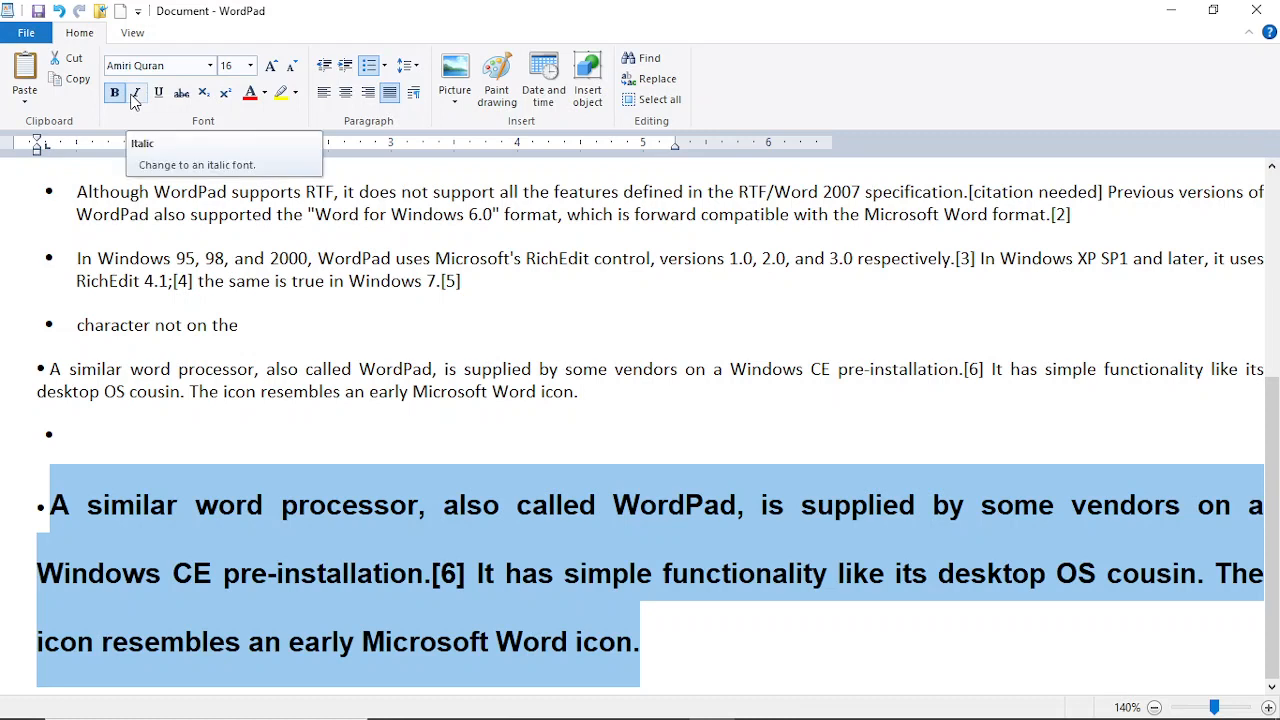
click(135, 95)
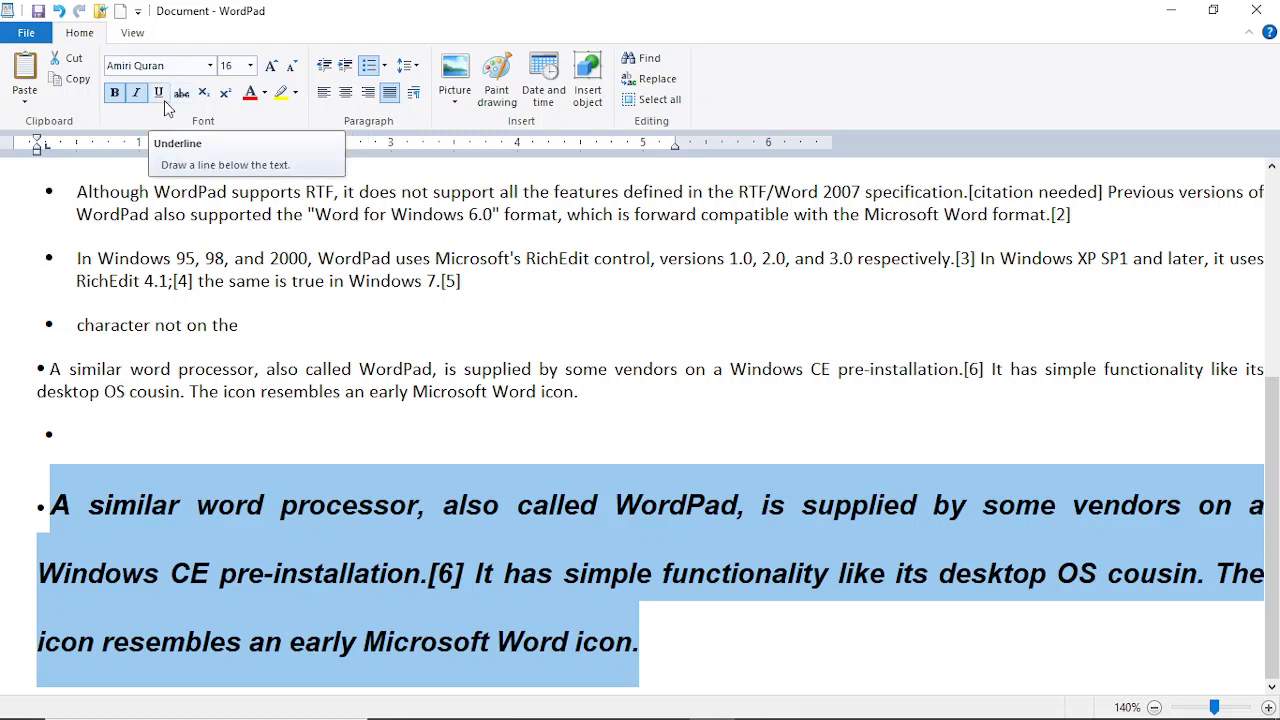
click(164, 100)
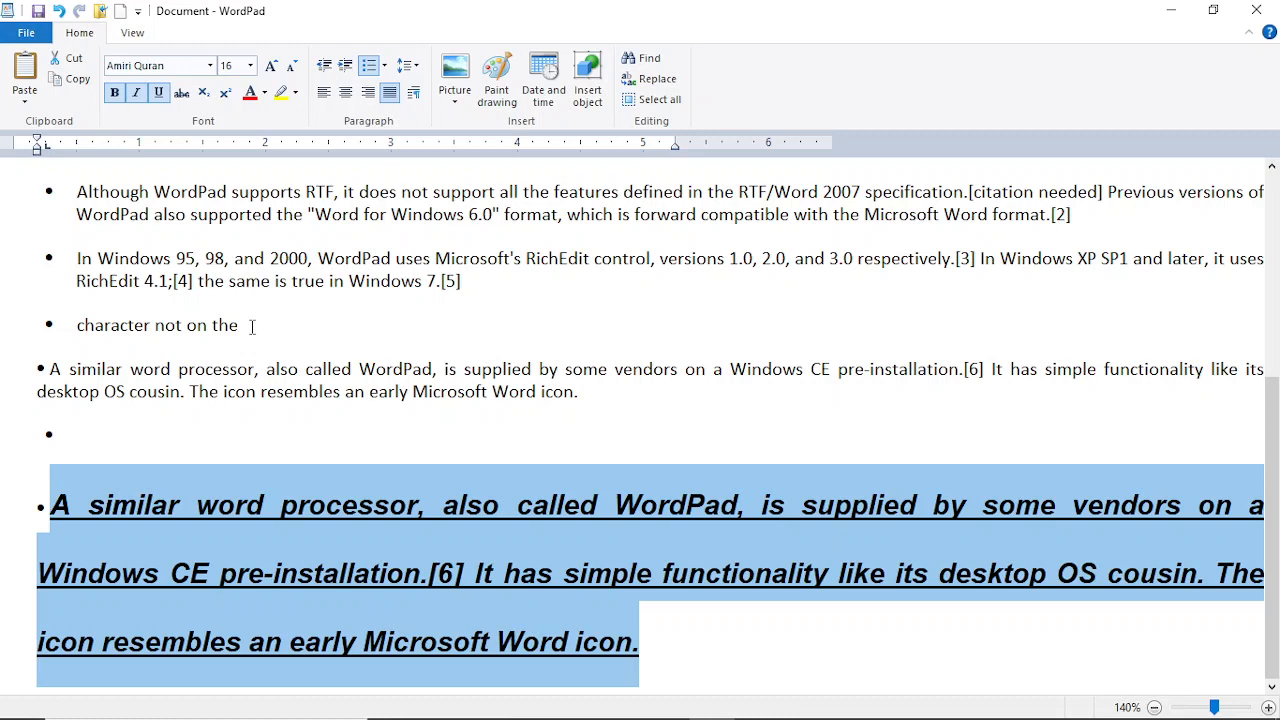
Step: Strike through 'character not on the' and type s2 on the empty bullet
drag(252, 327, 68, 330)
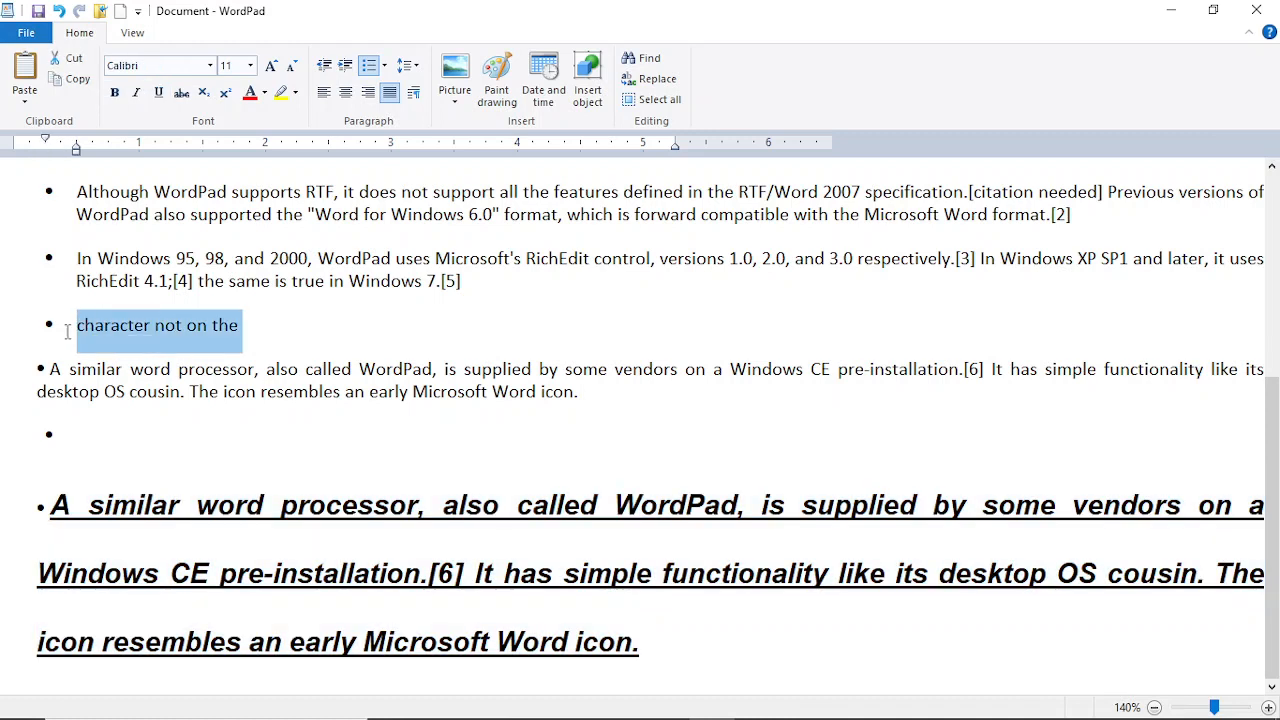
click(182, 96)
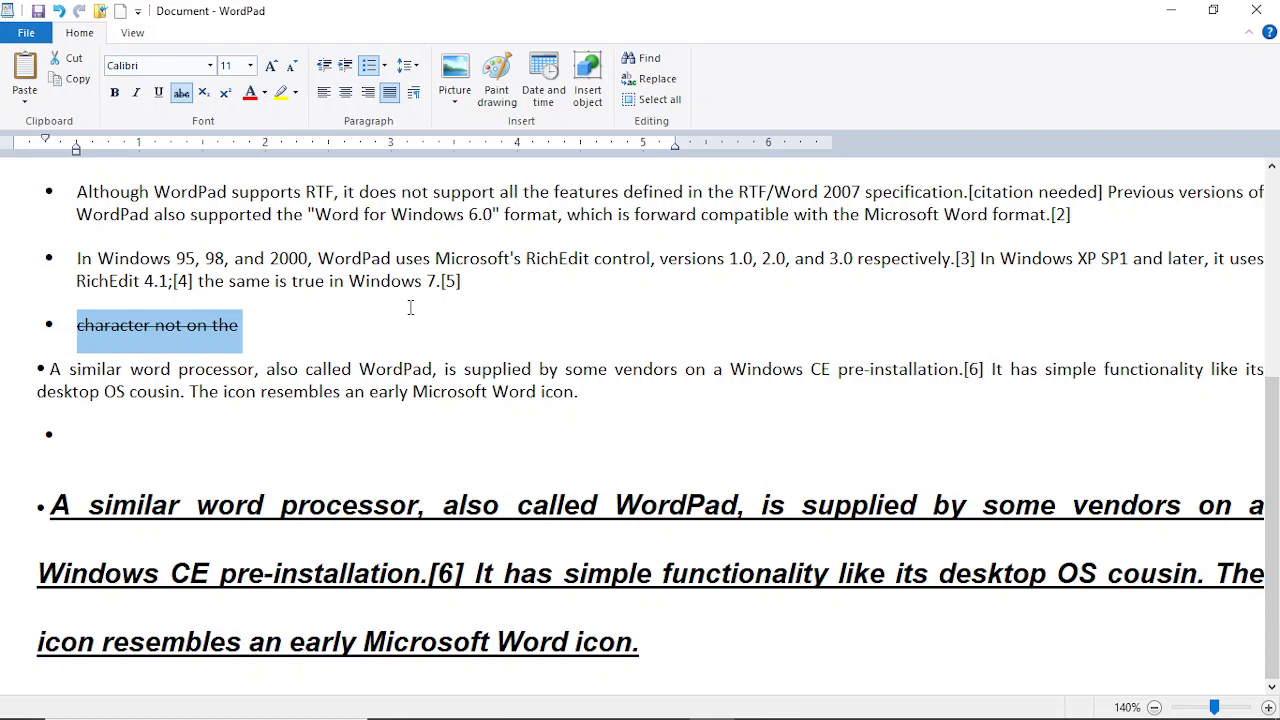
click(211, 423)
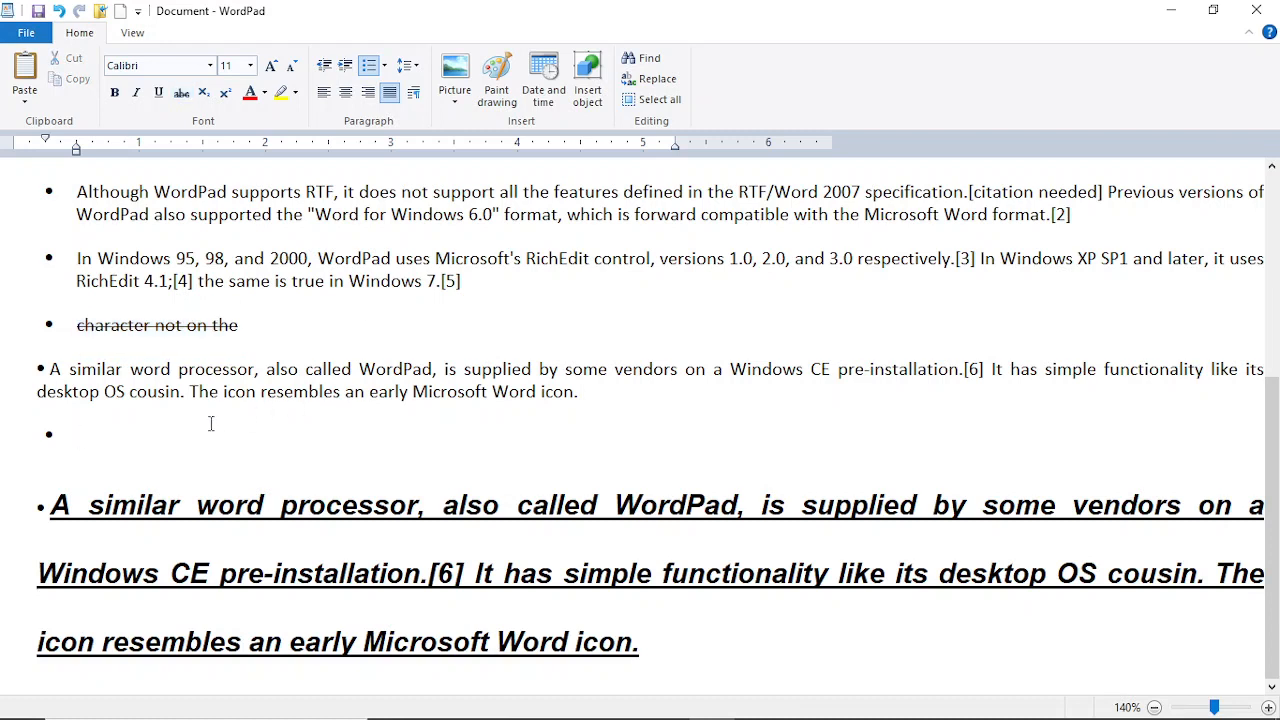
text(s2)
Step: Delete the s2 text on the bullet and retype it as S2
double_click(97, 436)
key(BackSpace)
text(s)
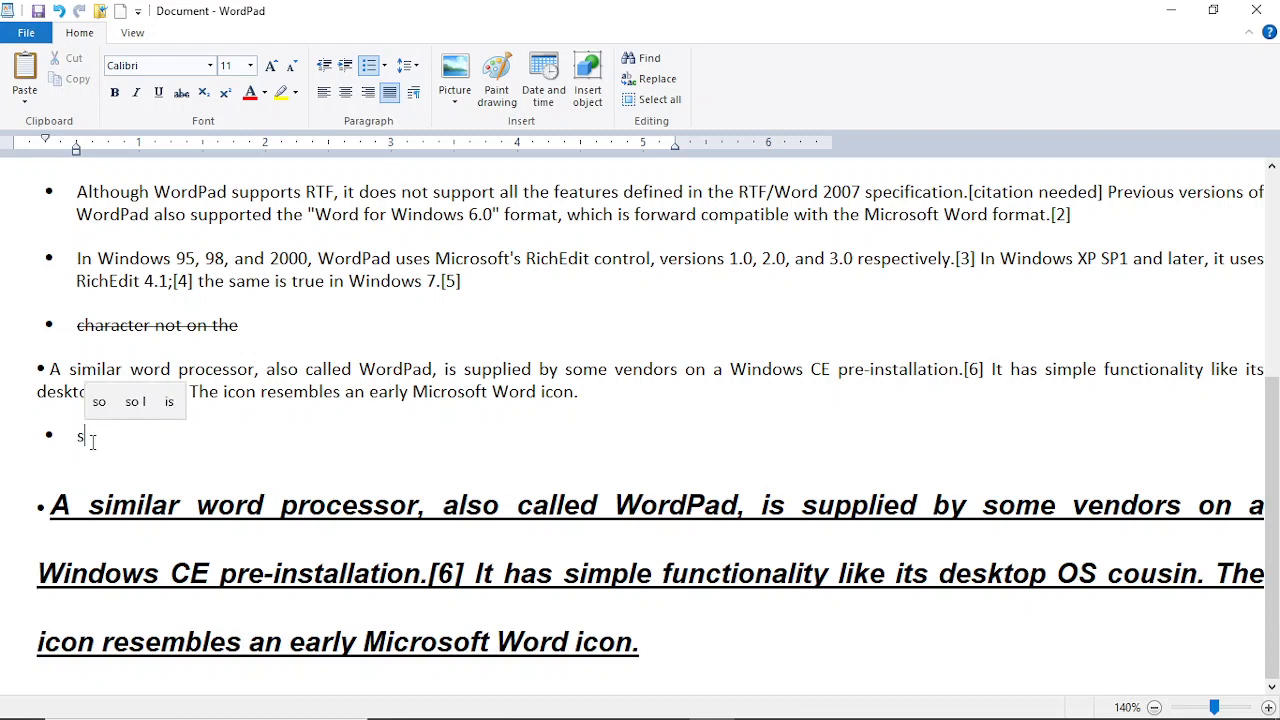
text( 2)
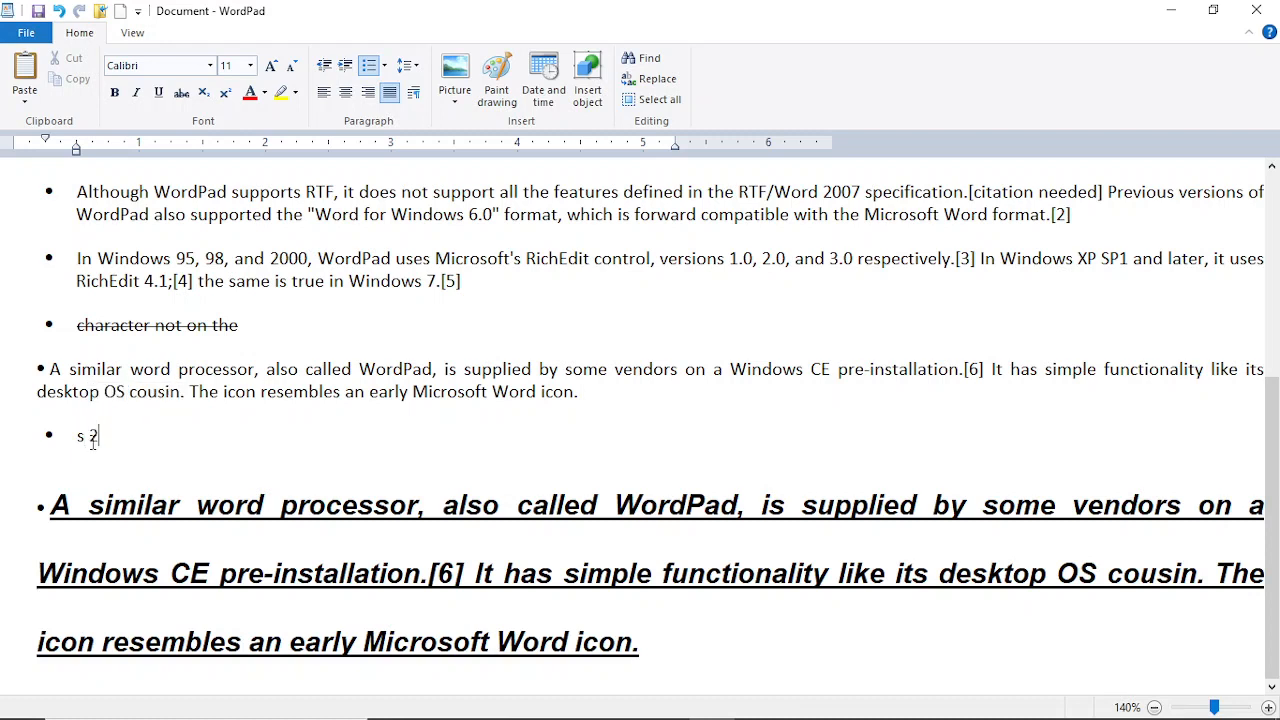
drag(101, 440, 89, 441)
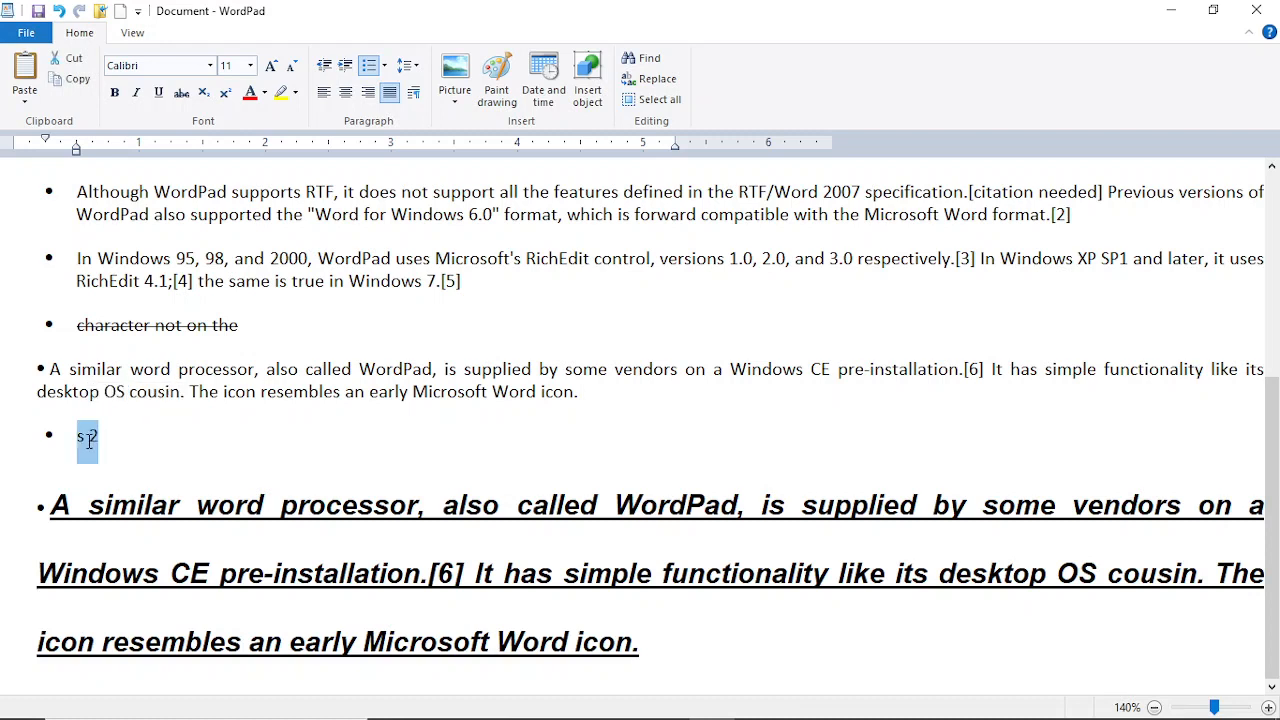
click(97, 437)
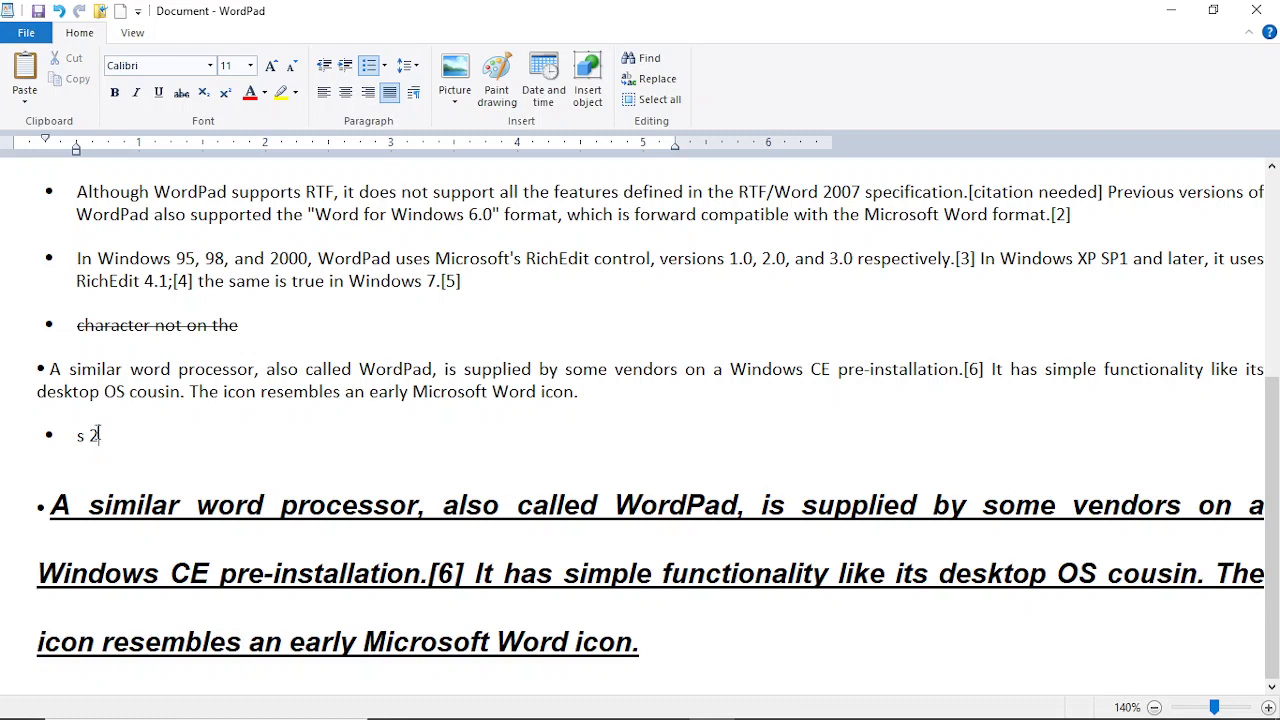
drag(98, 434, 87, 437)
click(99, 436)
key(BackSpace)
key(BackSpace)
key(BackSpace)
key(BackSpace)
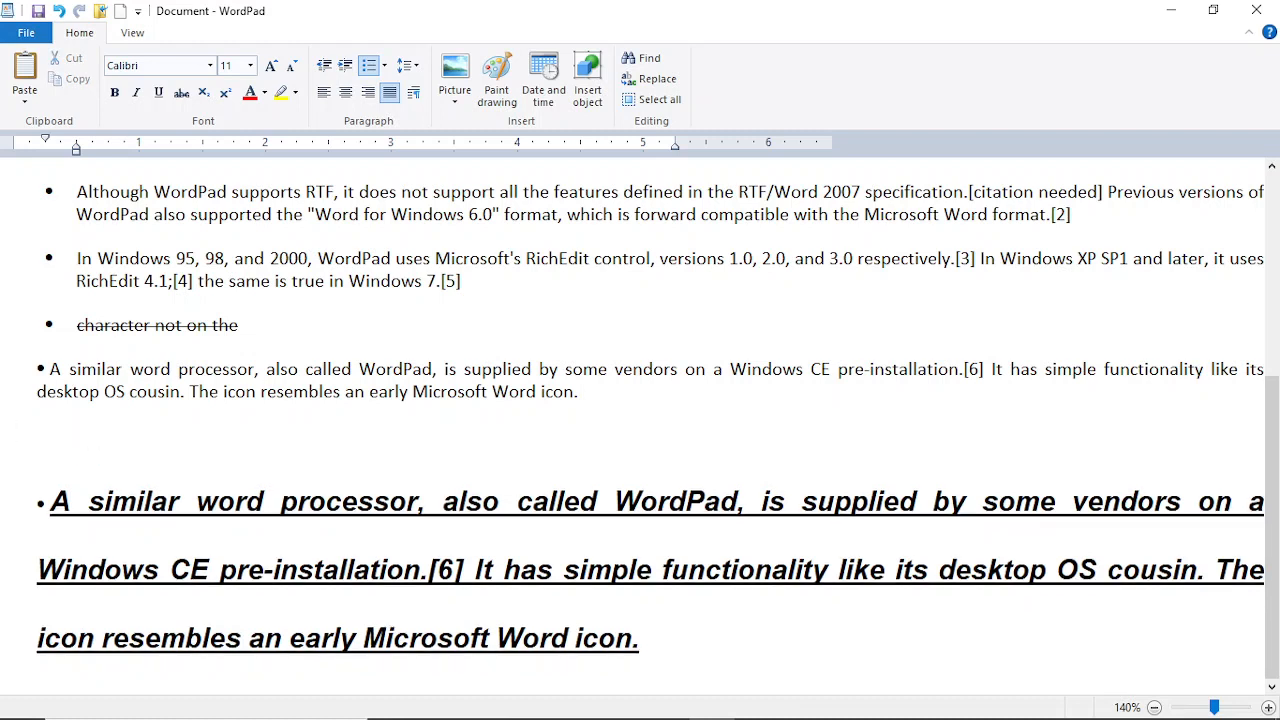
text(S2)
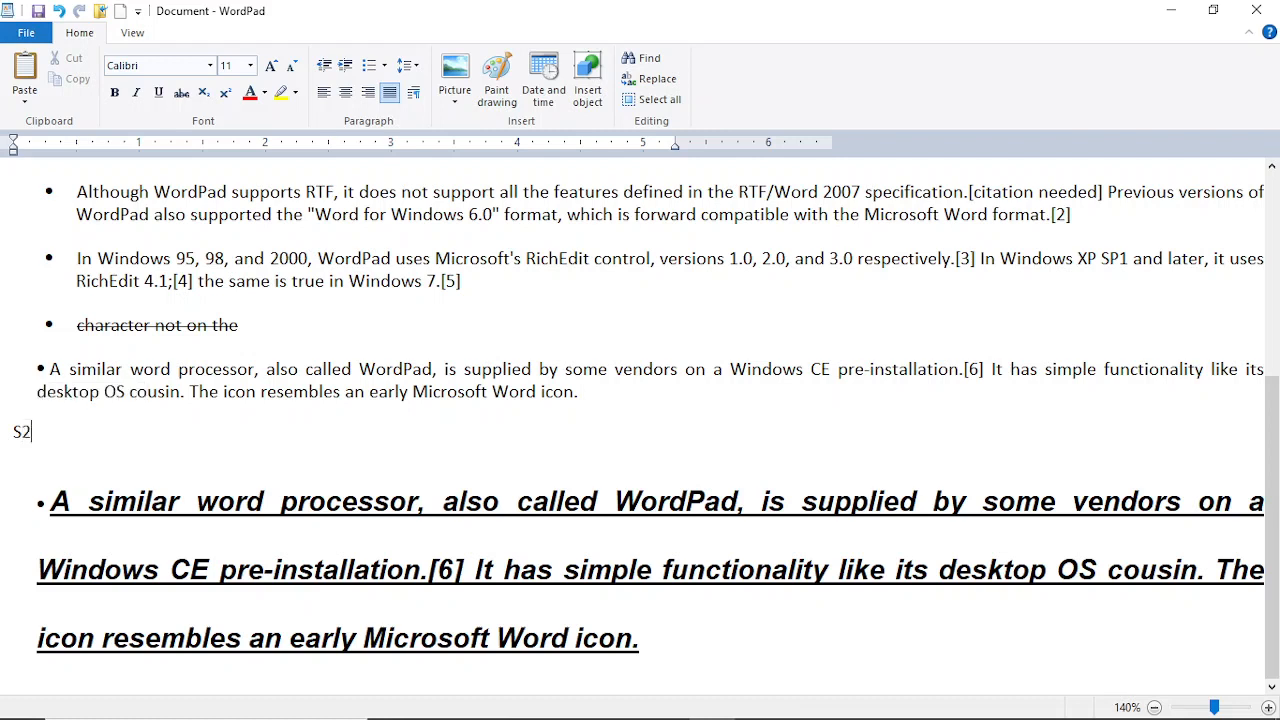
Step: Erase the struck-through 'character not on the' line together with its bullet
double_click(26, 435)
double_click(44, 444)
click(264, 505)
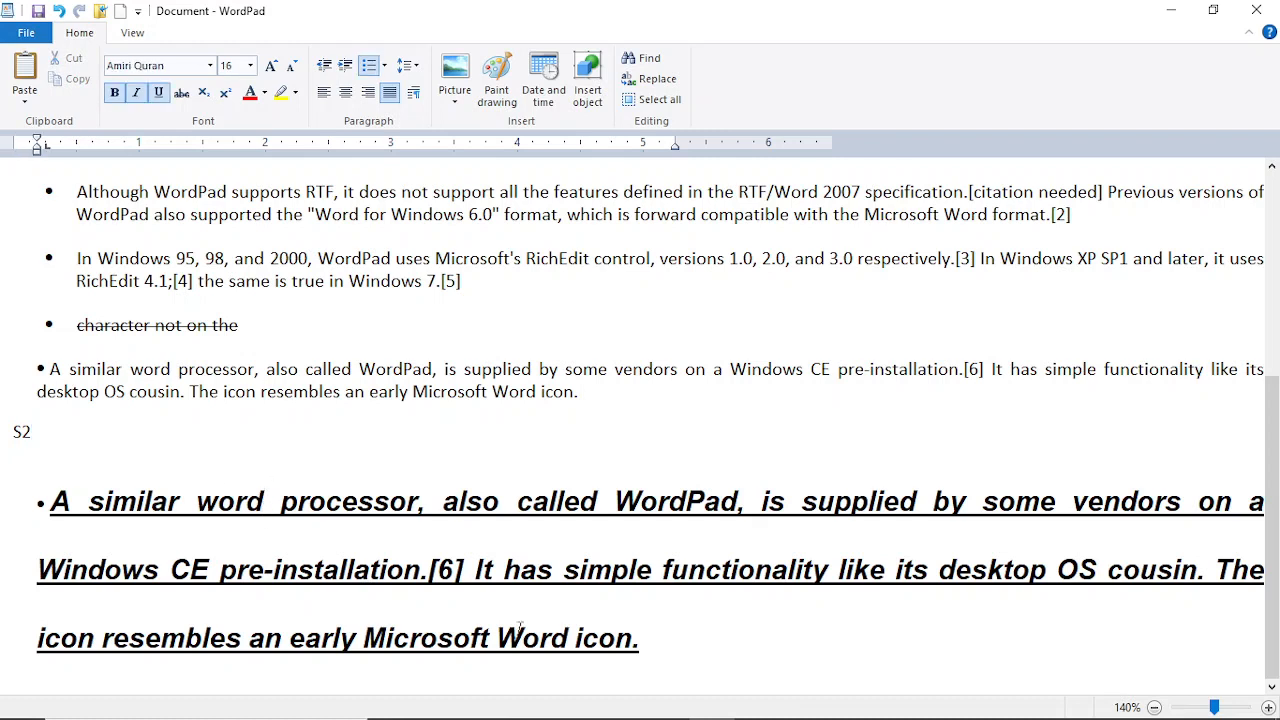
click(491, 332)
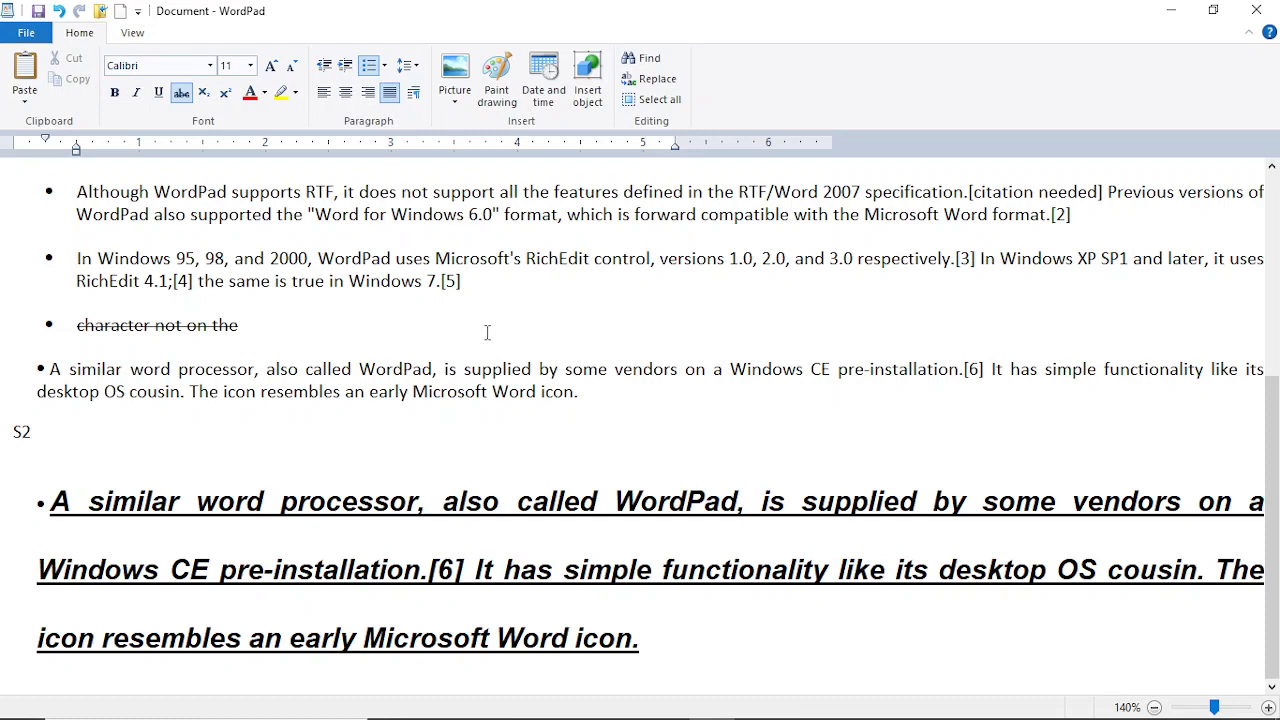
key(BackSpace)
key(BackSpace)
key(BackSpace)
key(BackSpace)
key(BackSpace)
key(BackSpace)
key(BackSpace)
key(BackSpace)
key(BackSpace)
key(BackSpace)
key(BackSpace)
key(BackSpace)
key(BackSpace)
key(BackSpace)
key(BackSpace)
key(BackSpace)
key(BackSpace)
key(BackSpace)
key(BackSpace)
key(BackSpace)
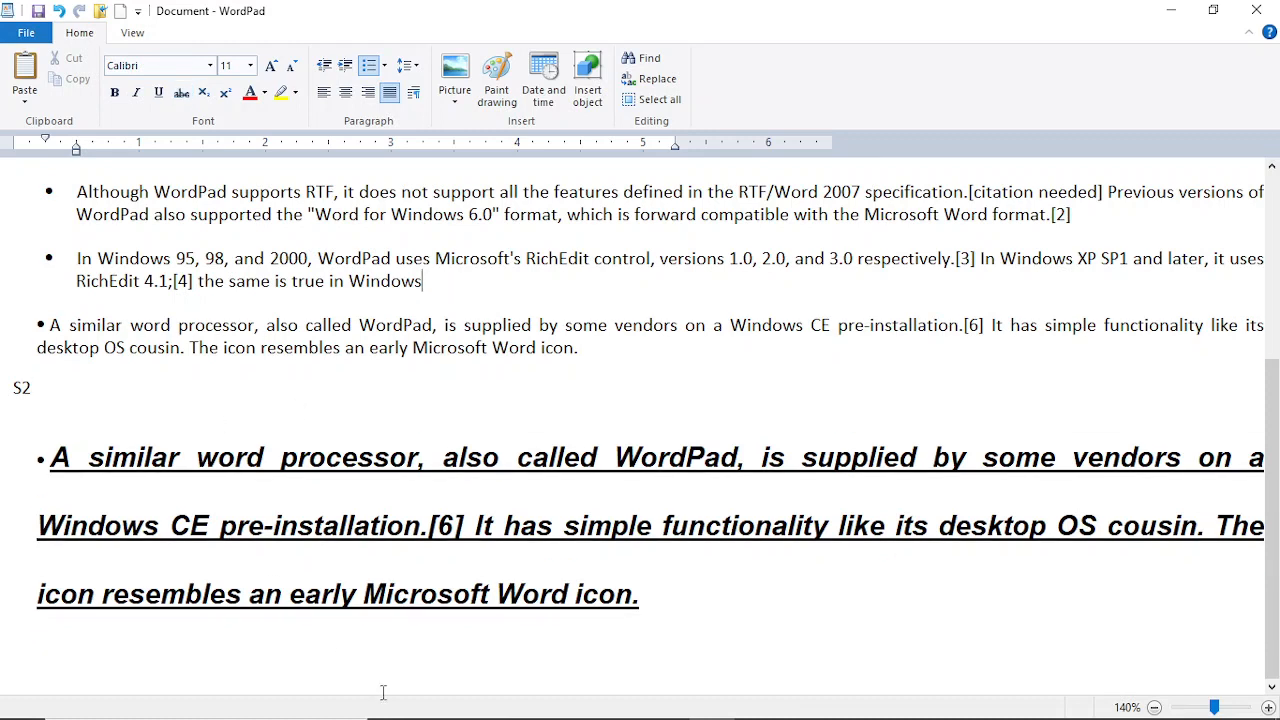
Step: Add an 'S 2' bullet below the big paragraph, then delete that bullet again
click(651, 609)
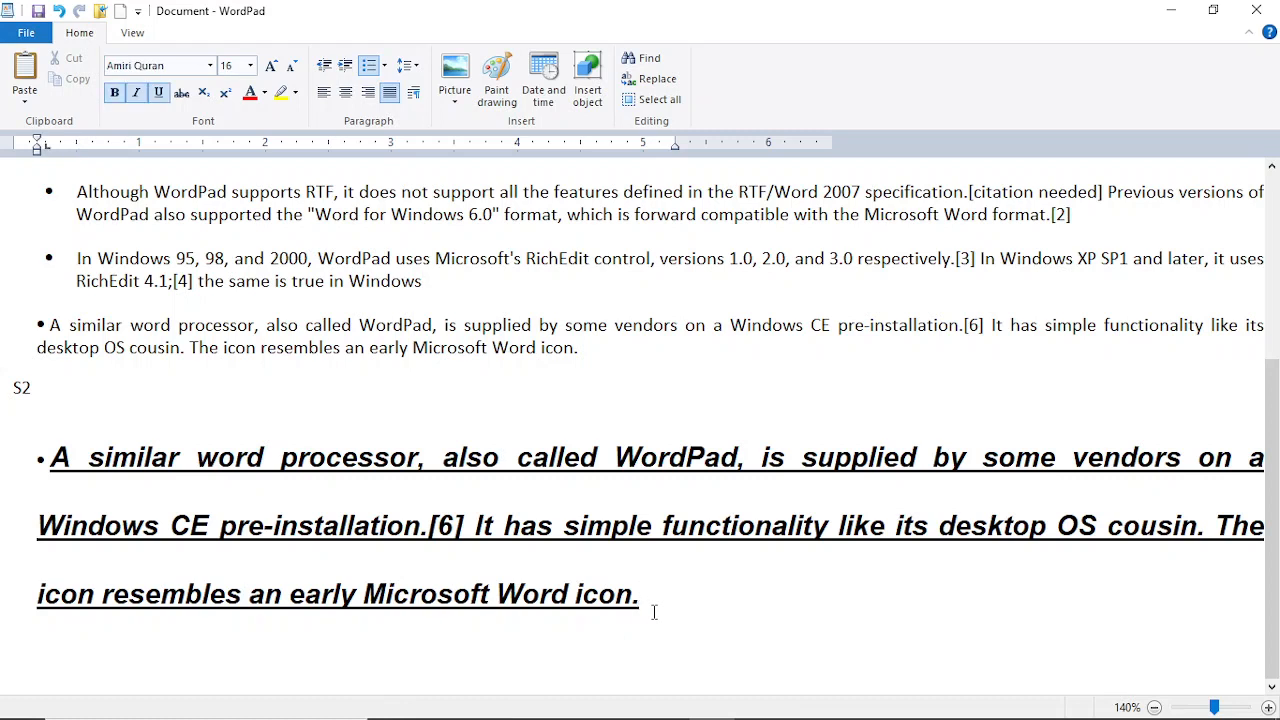
key(Return)
key(Caps_Lock)
text(S 2)
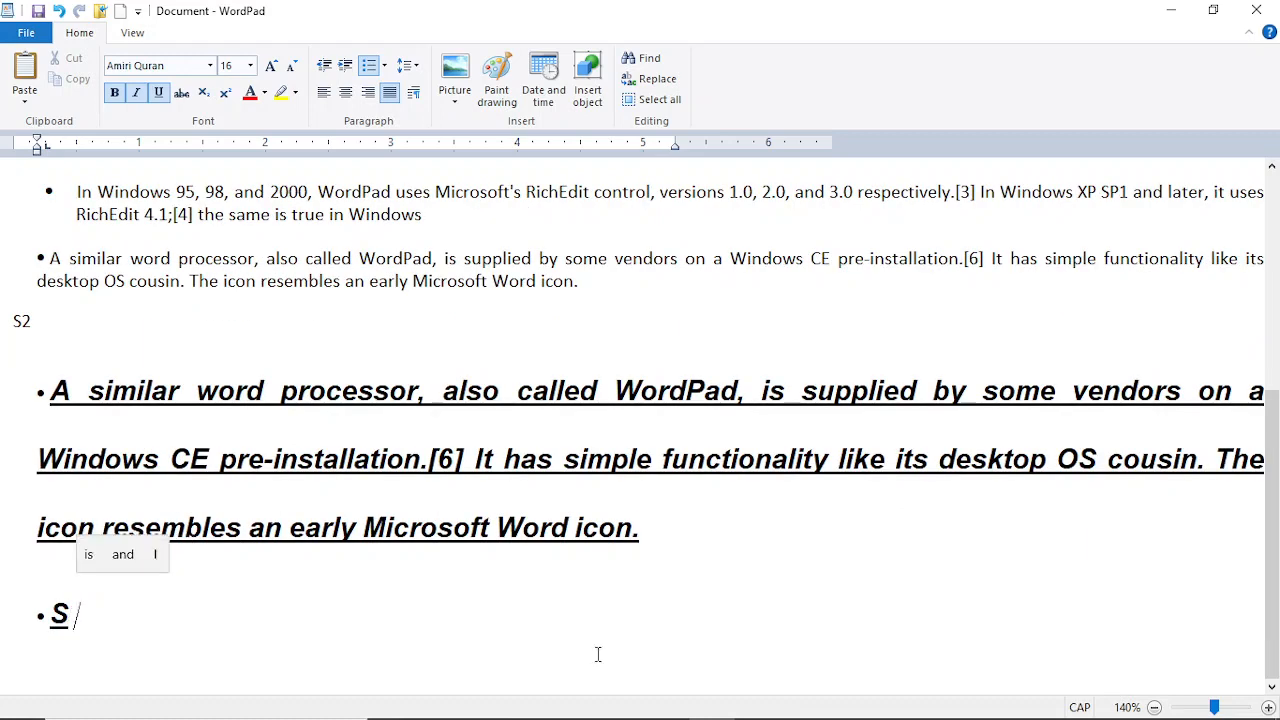
triple_click(79, 602)
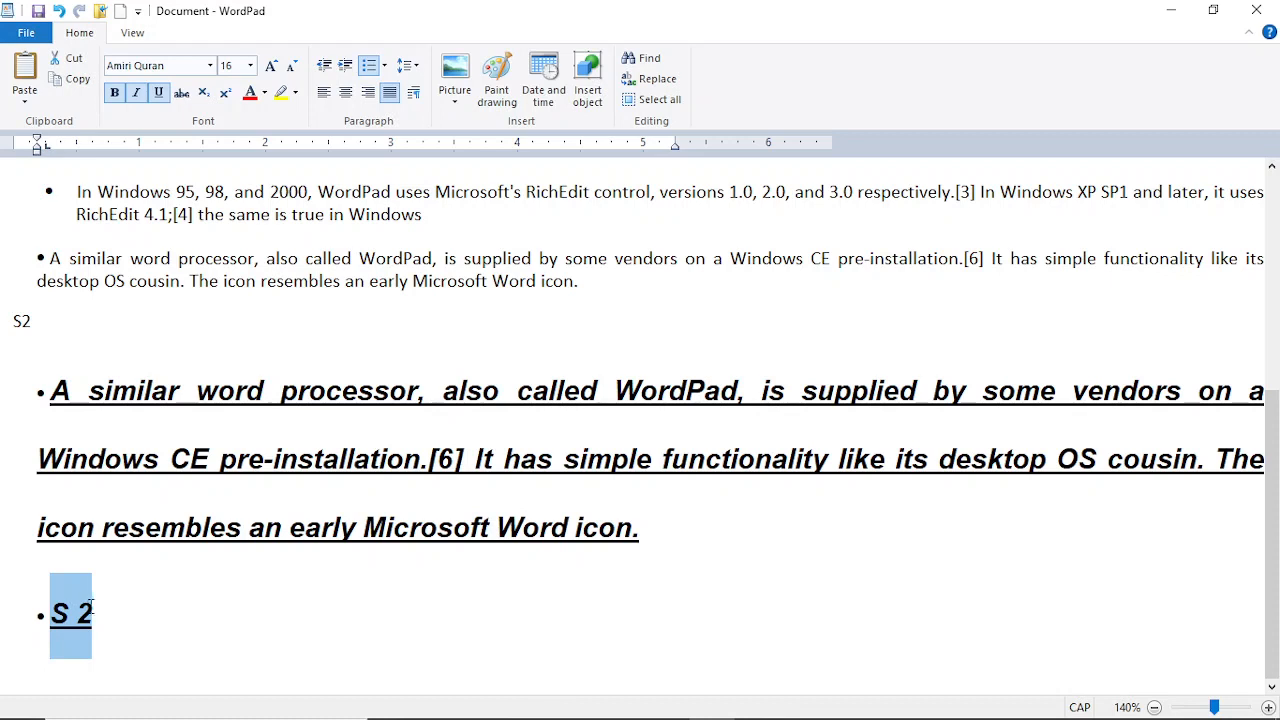
click(98, 612)
key(BackSpace)
key(BackSpace)
key(BackSpace)
key(BackSpace)
key(BackSpace)
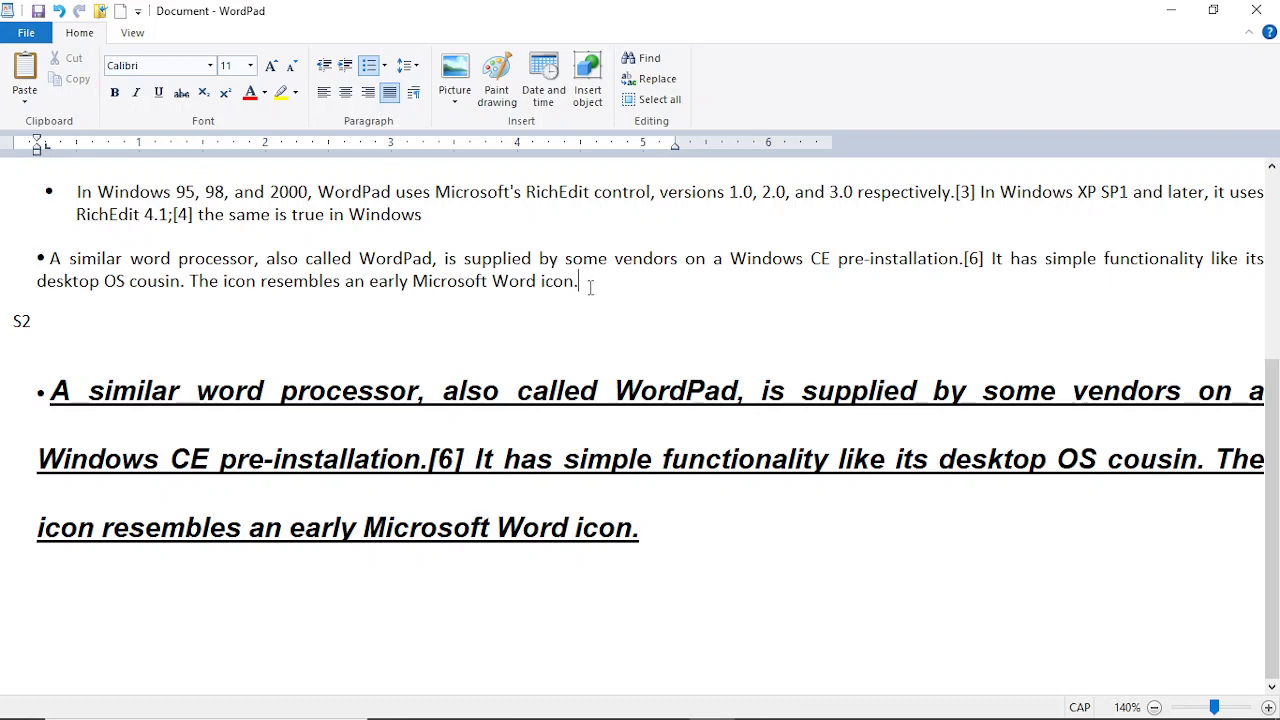
Step: Remove the period after 'icon' and start a new bullet beginning with 's'
key(BackSpace)
key(Return)
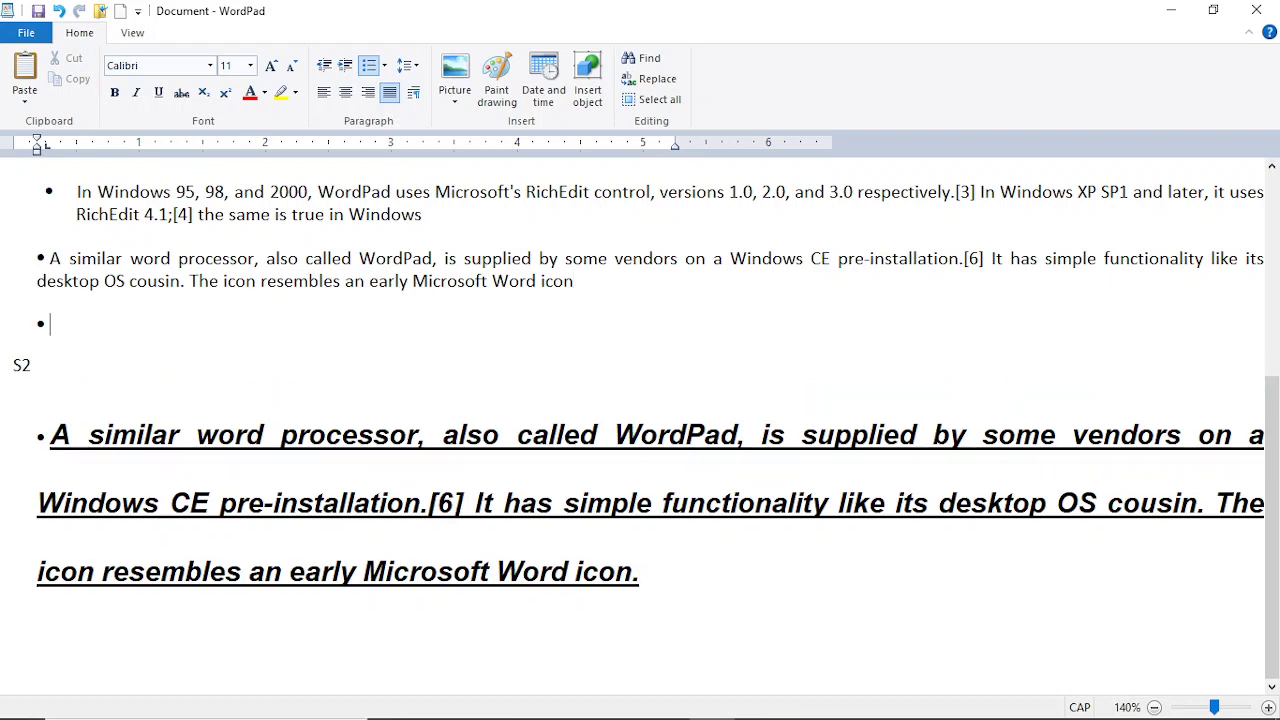
text(s)
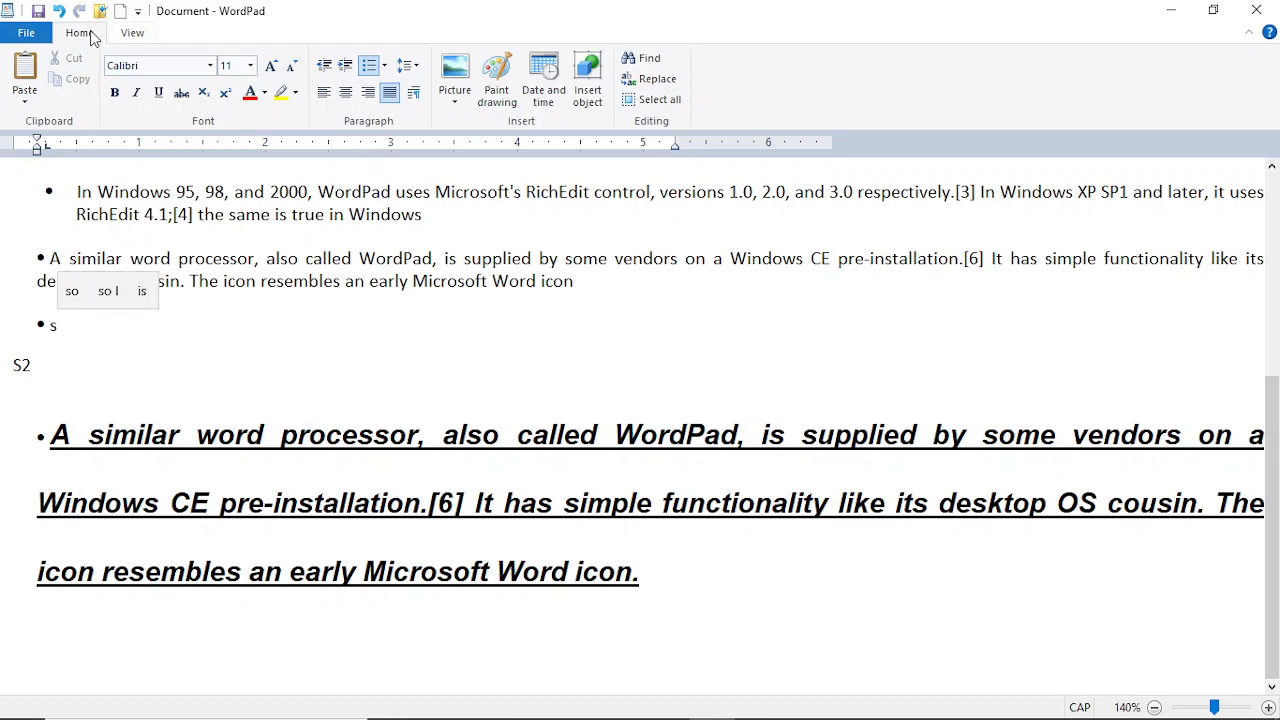
Step: Save the edited document as SD in Documents and open a blank document
click(46, 37)
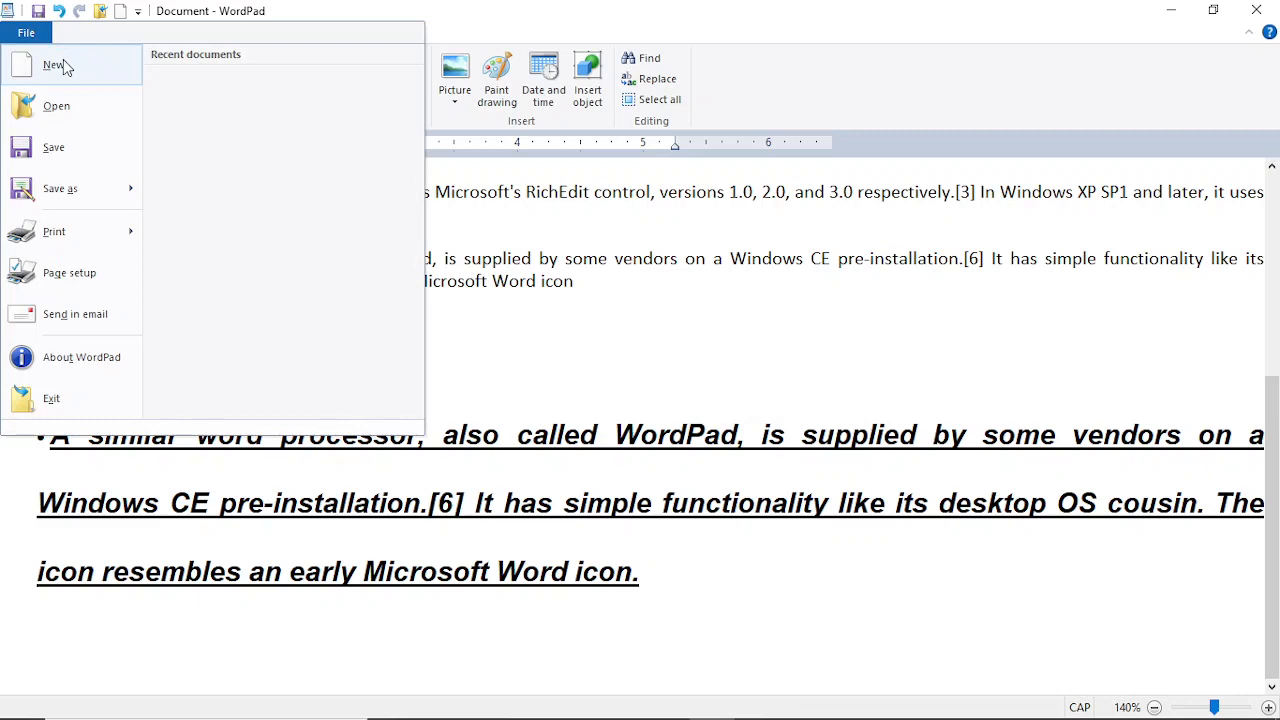
click(62, 62)
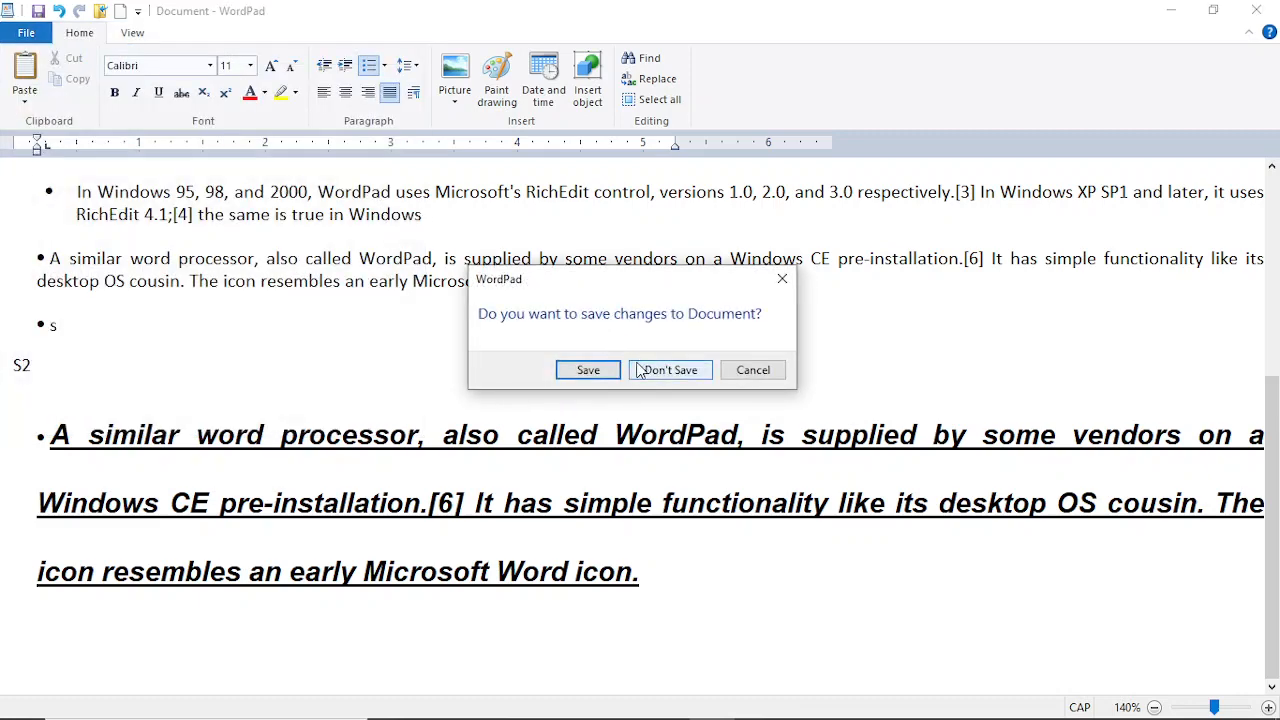
click(606, 371)
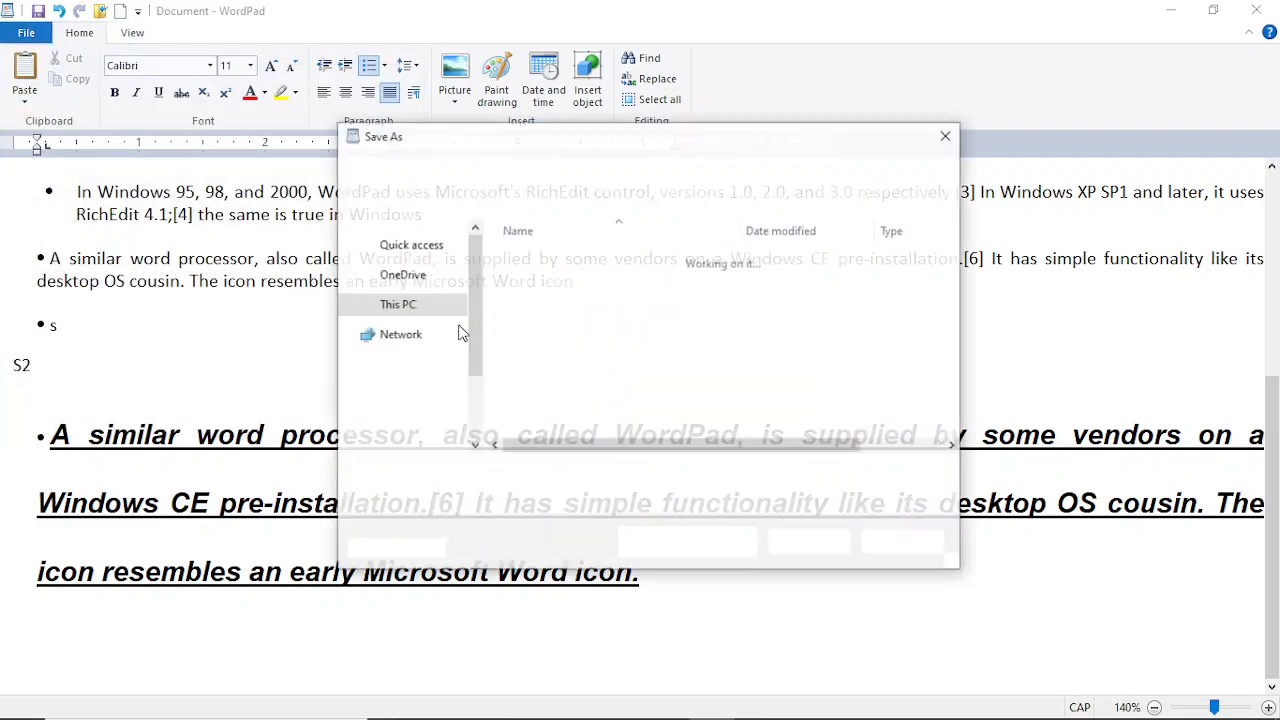
key(BackSpace)
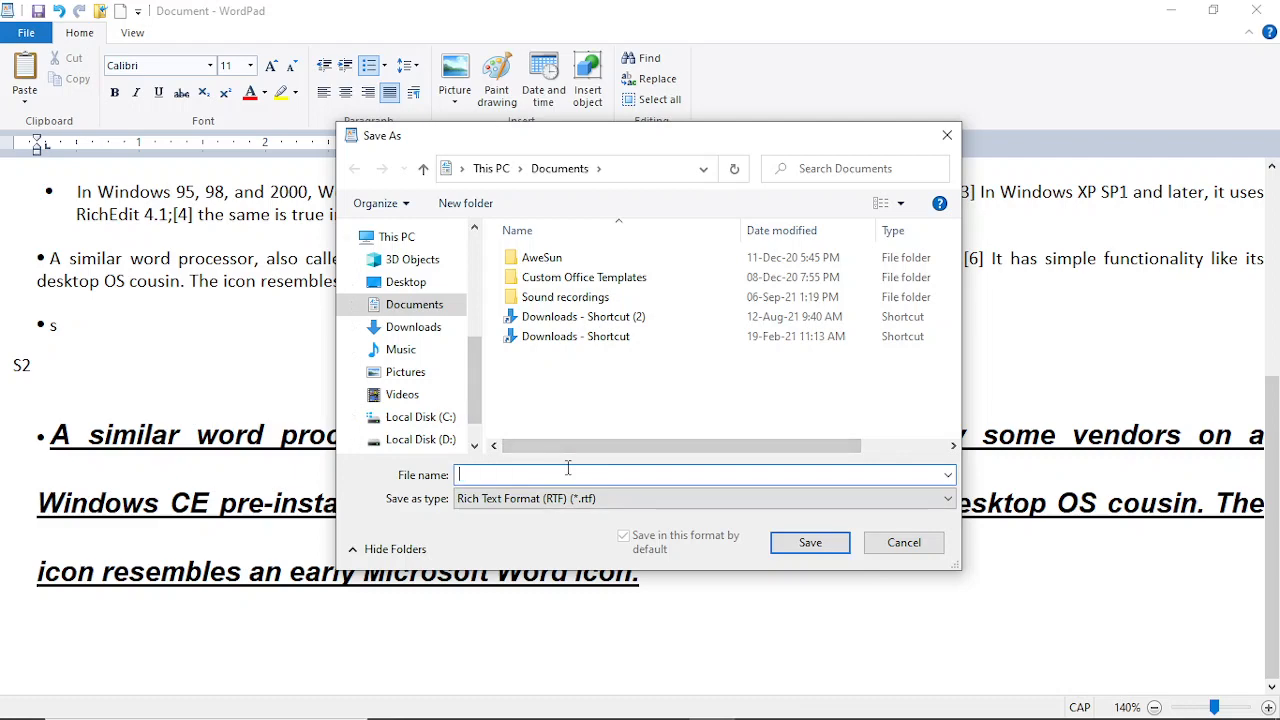
text(SD)
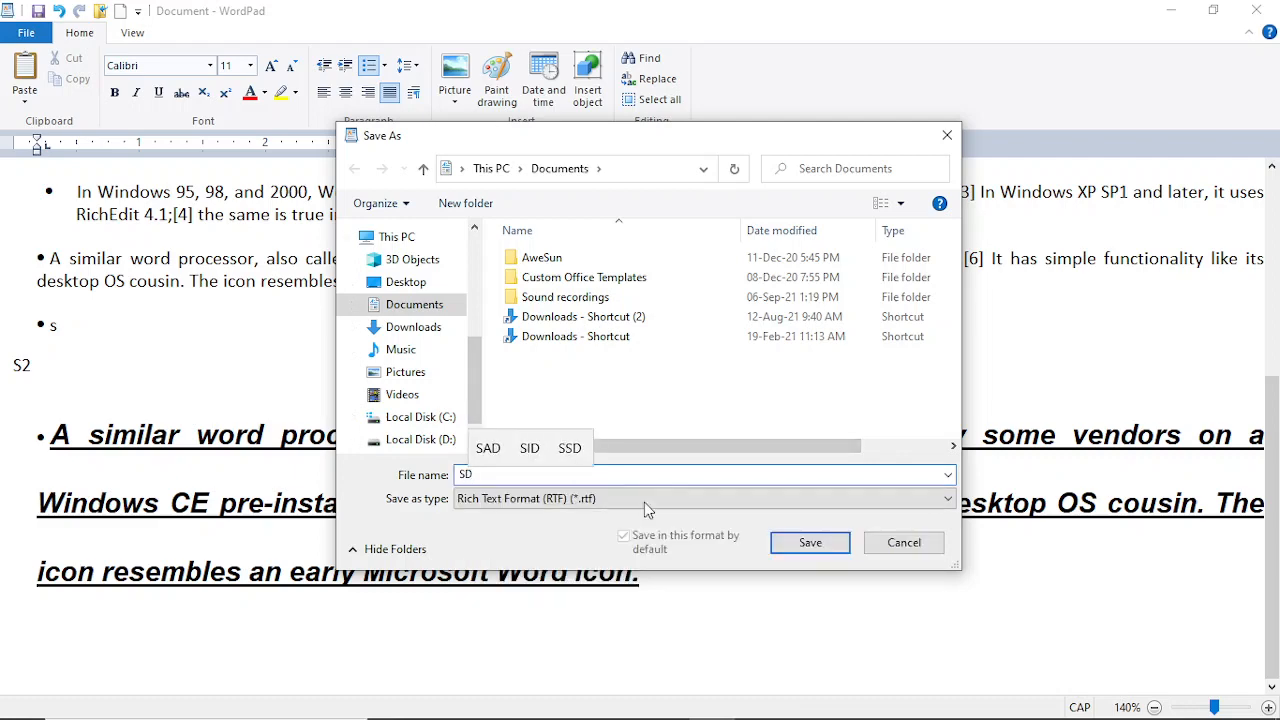
click(818, 544)
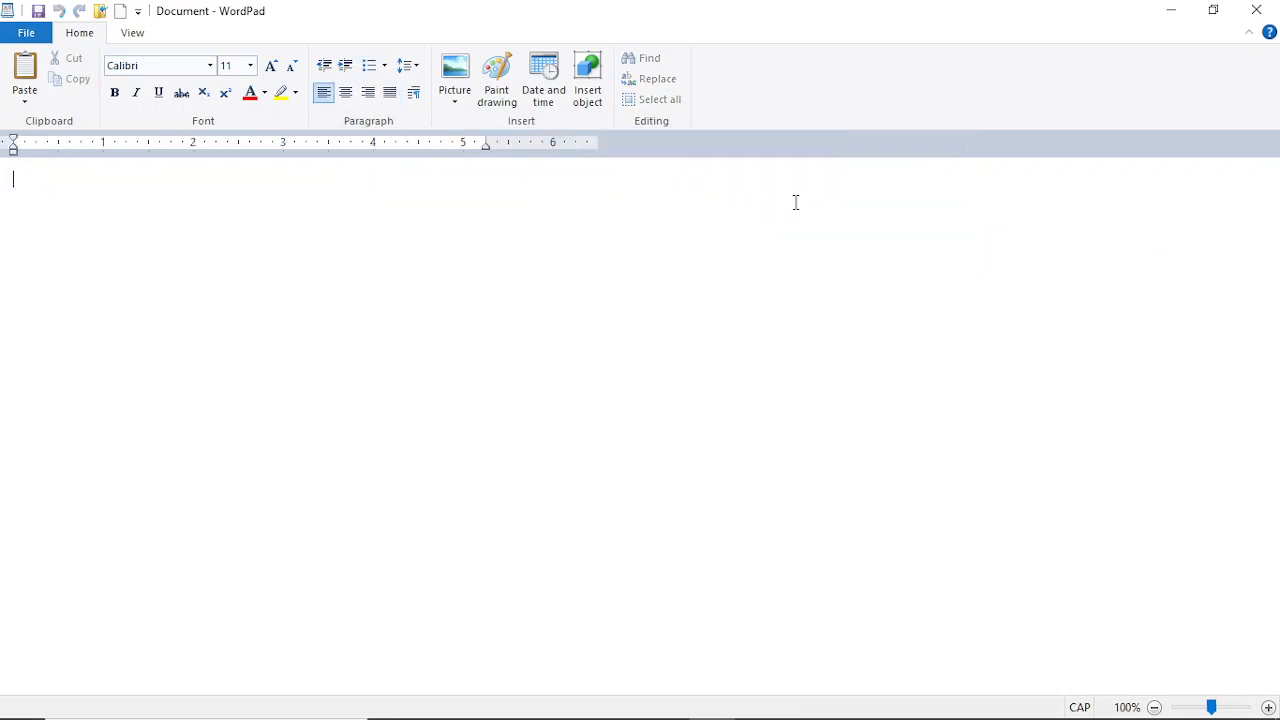
Step: Type 'Q 2' on the first line and add another 2 to it
text(Q 2)
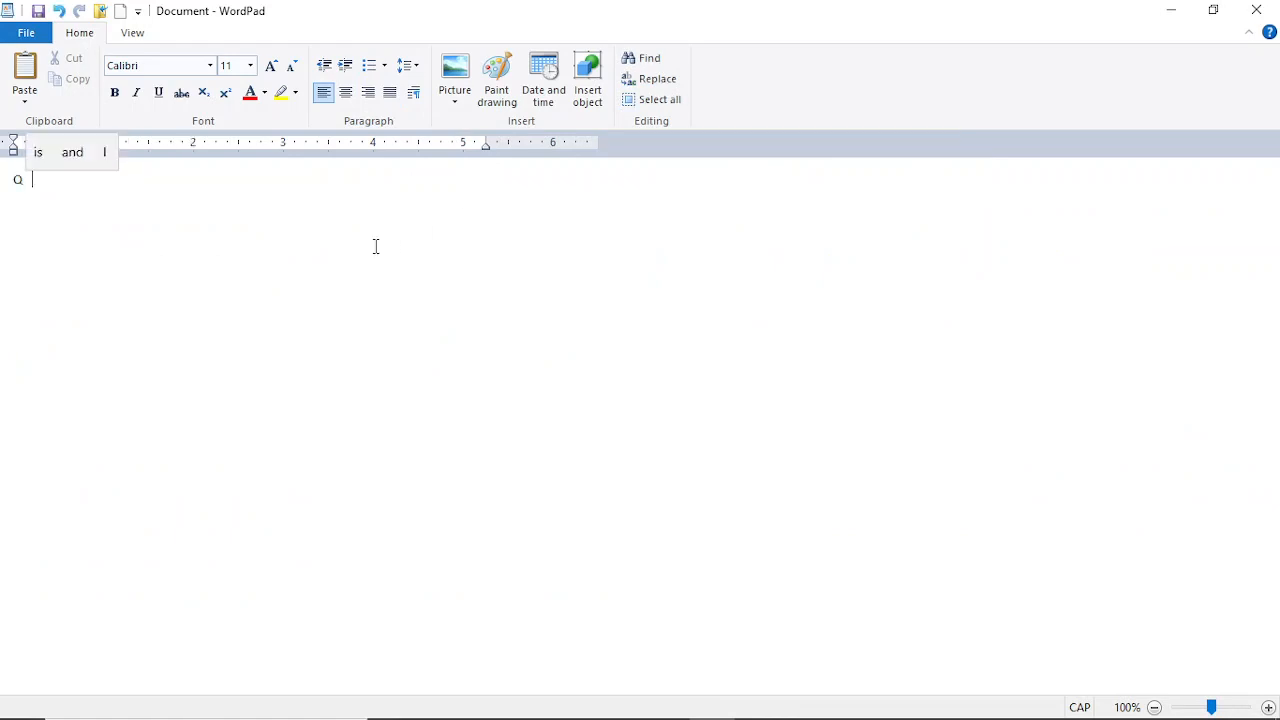
drag(42, 178, 28, 176)
click(36, 179)
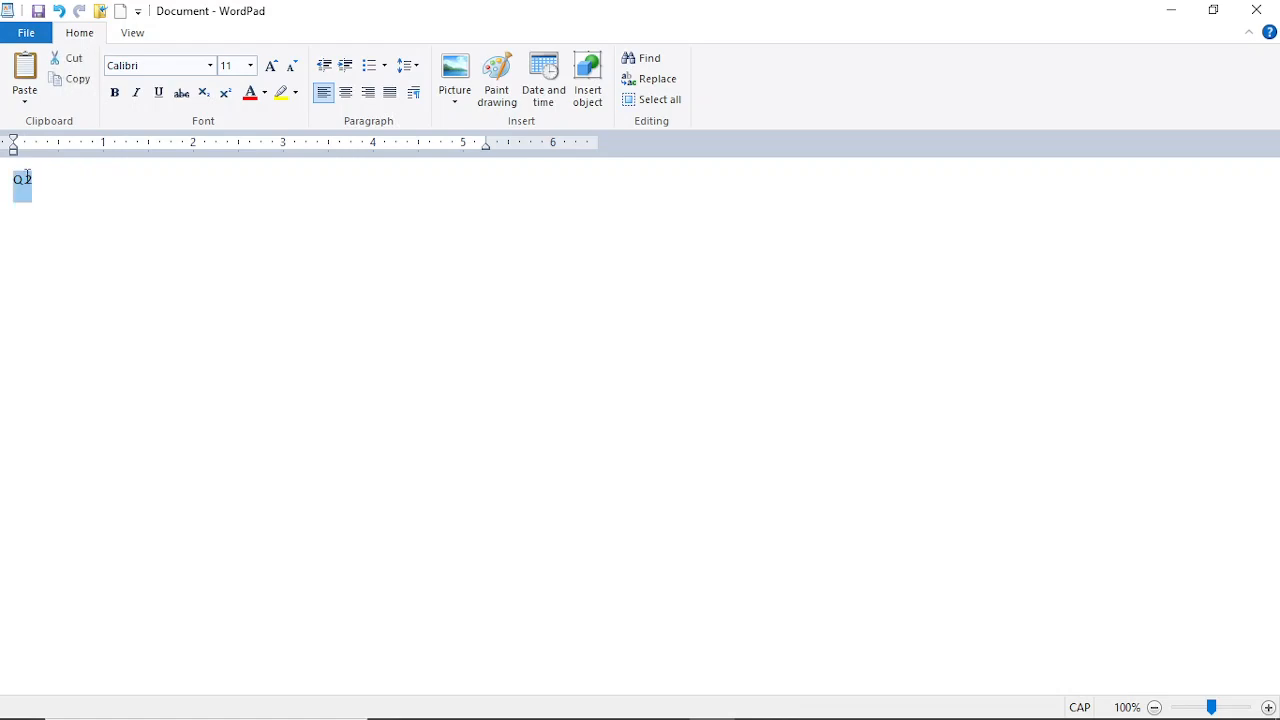
click(29, 177)
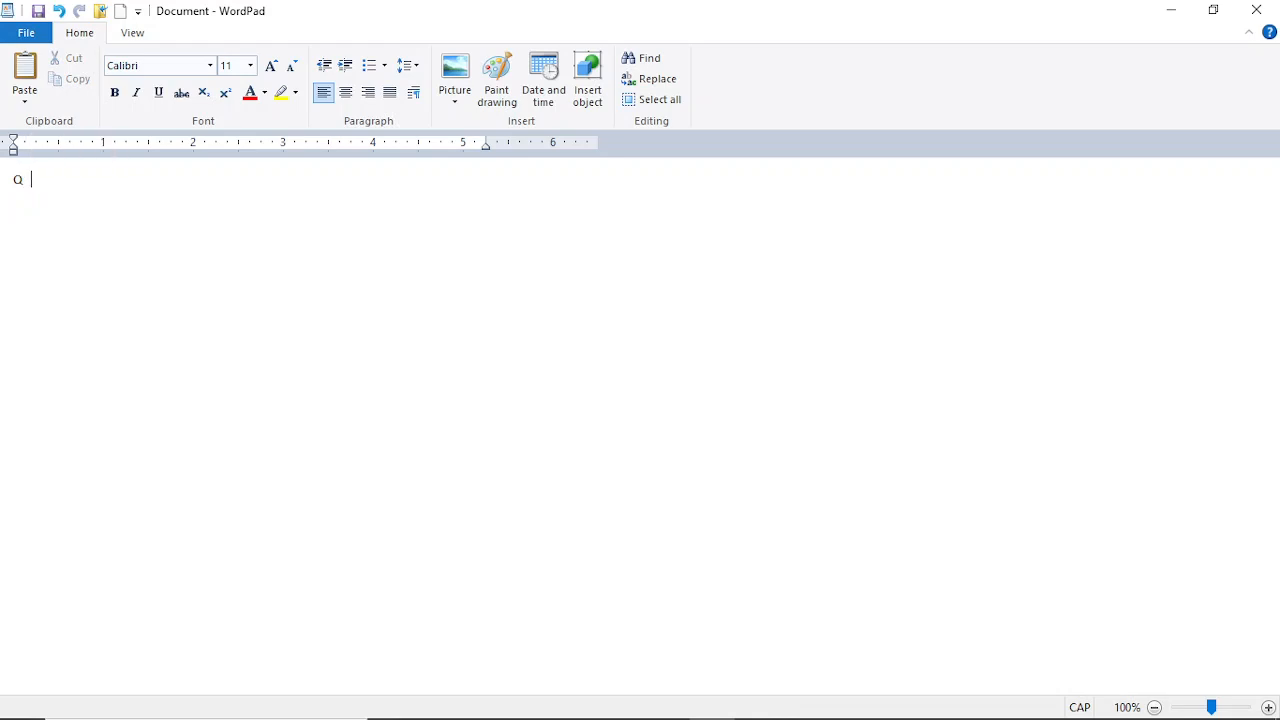
text(2)
triple_click(35, 190)
click(46, 194)
Step: Centre the typed line on the page
click(350, 97)
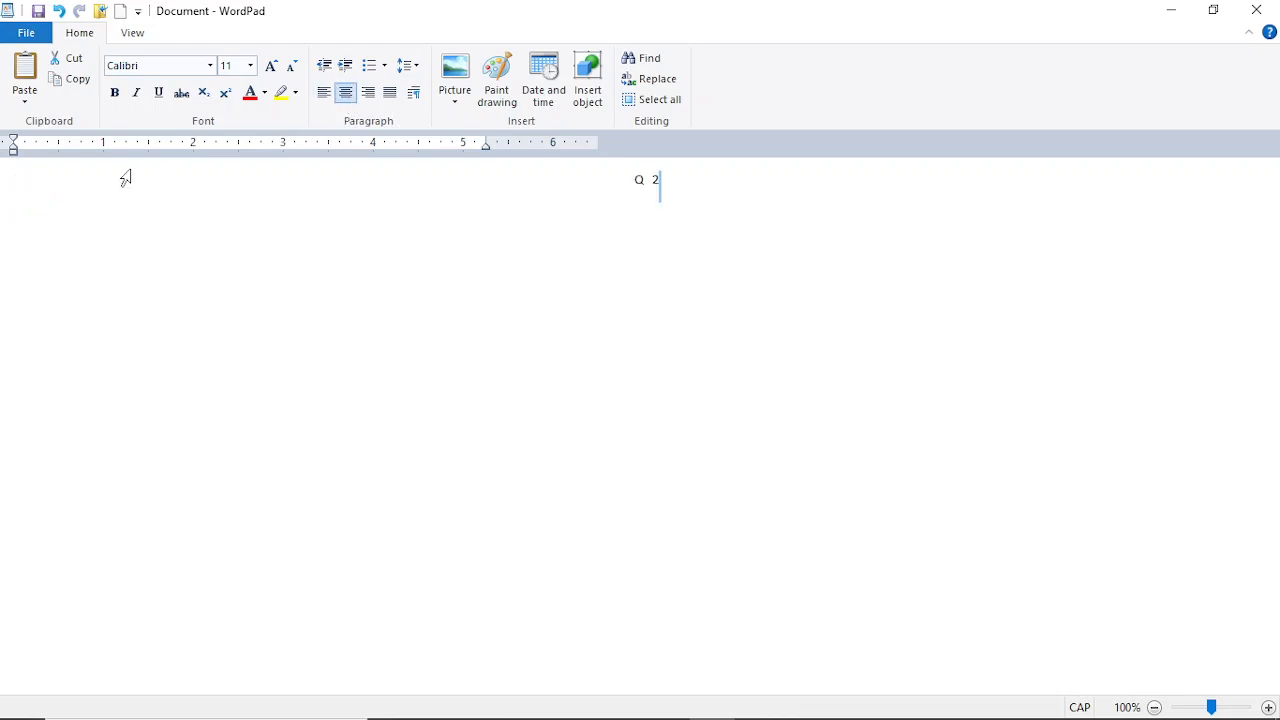
triple_click(661, 183)
click(651, 181)
drag(651, 181, 56, 231)
mouse_move(620, 718)
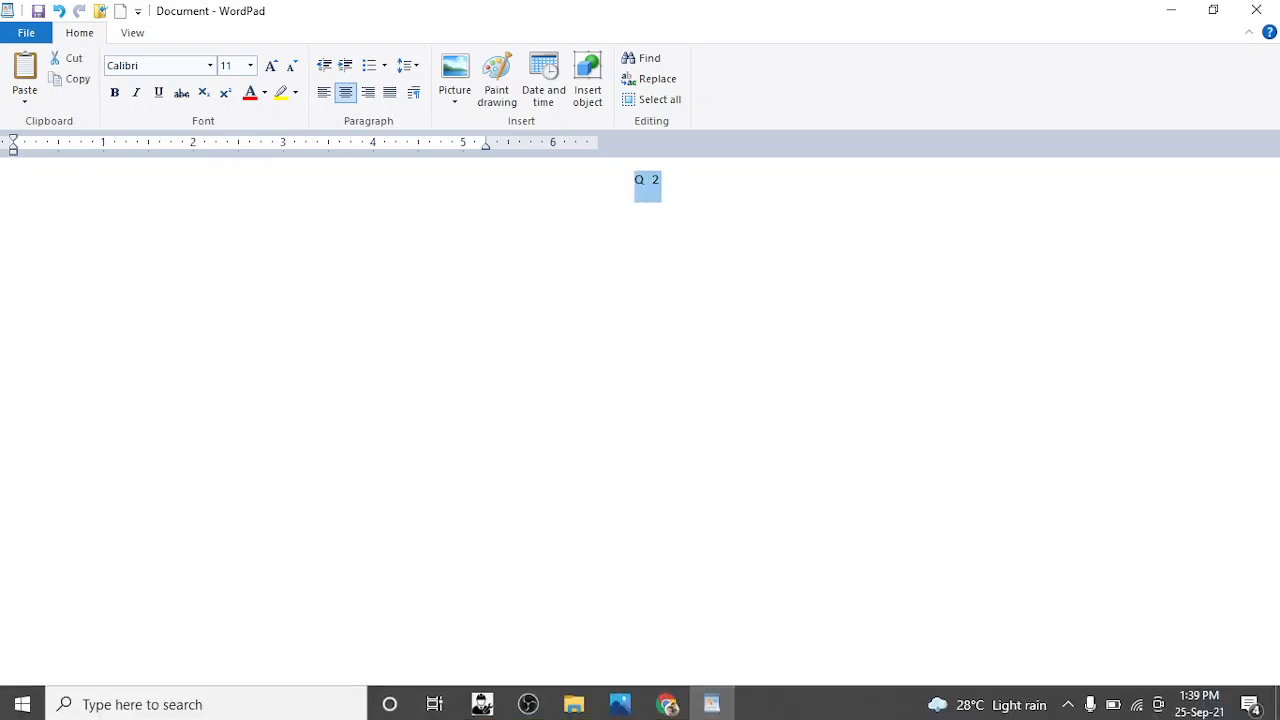
click(528, 701)
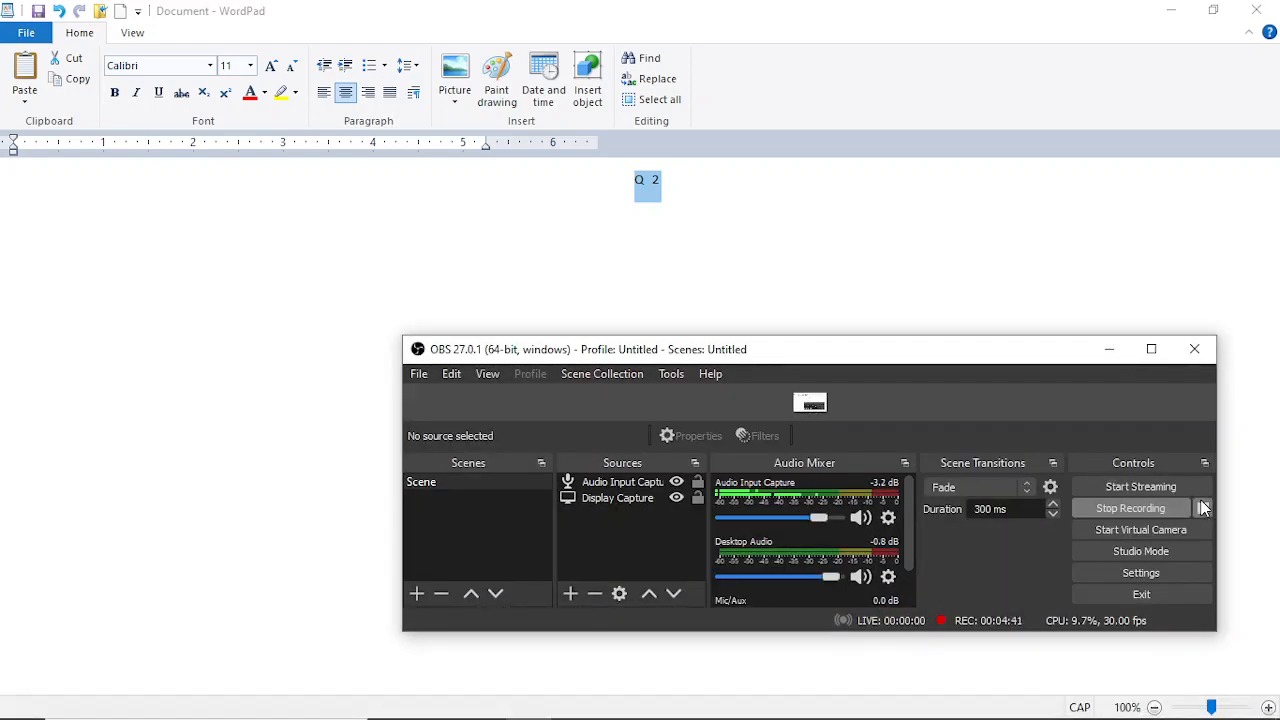
click(1202, 507)
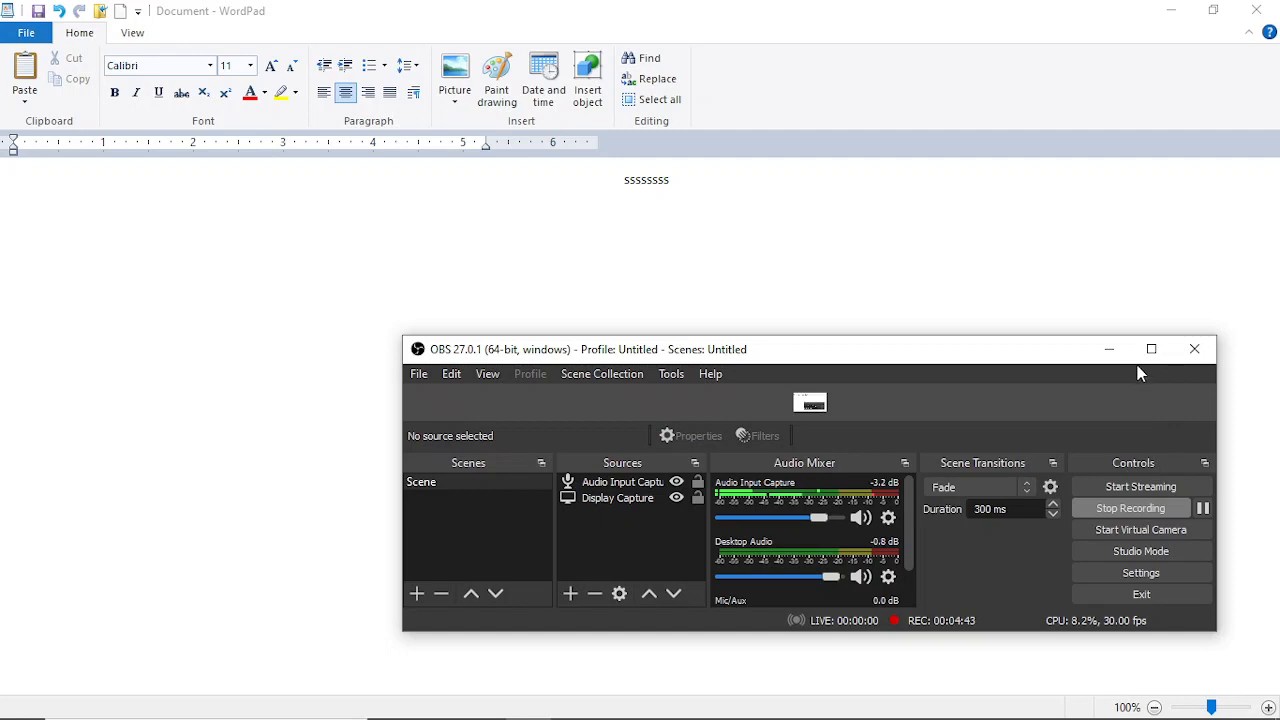
click(1109, 349)
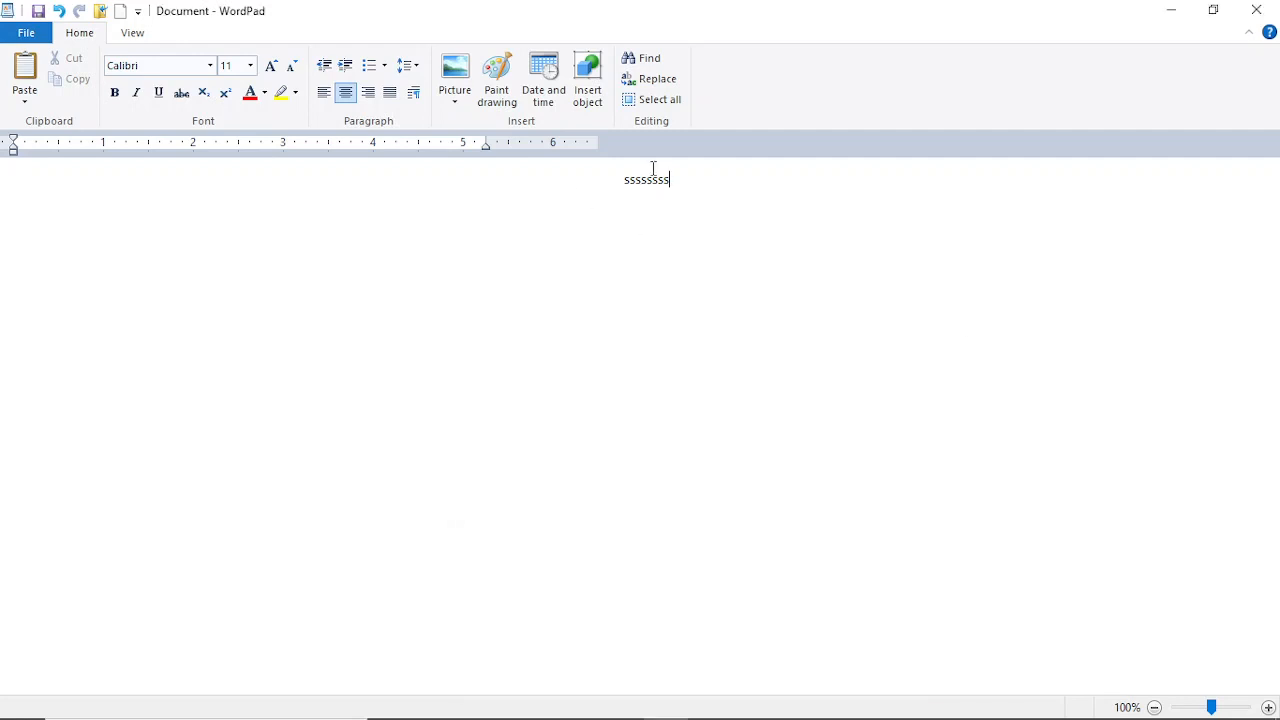
Step: Extend the centred line with '2' and 'Qqq' to read ssssssss2Qqq
text(2)
double_click(668, 172)
click(674, 179)
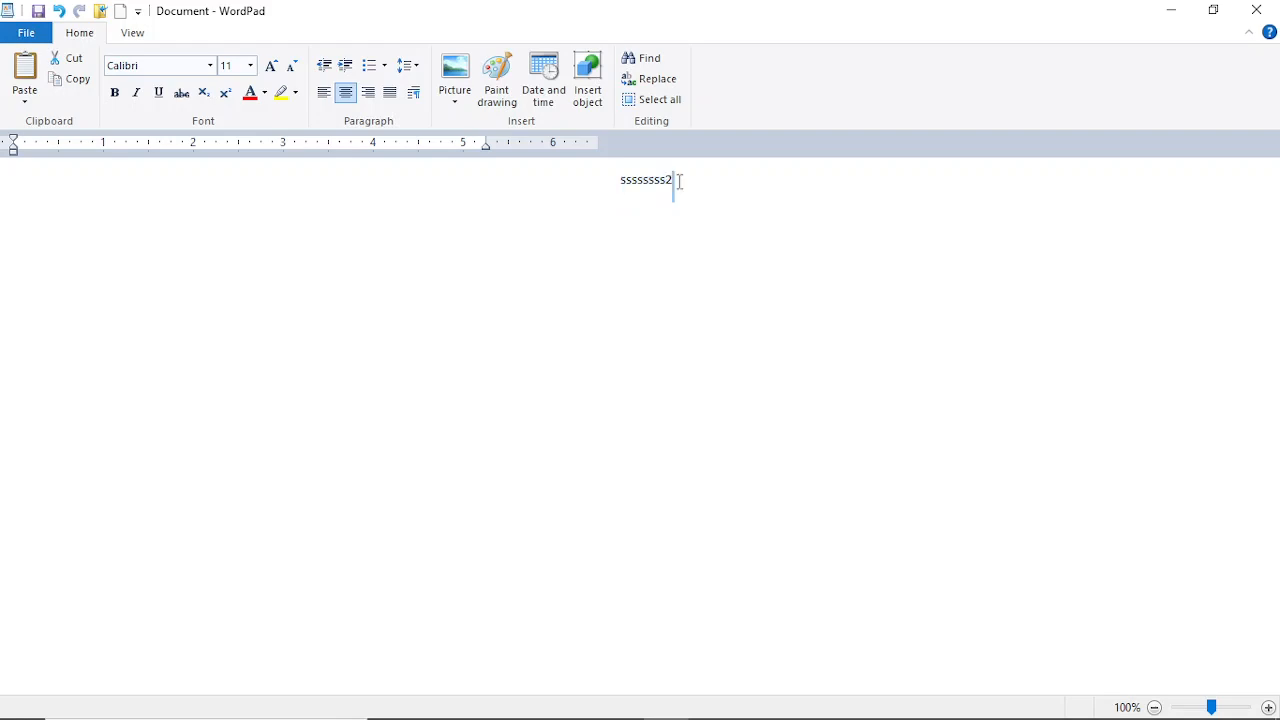
double_click(669, 179)
click(677, 179)
text(Qqq)
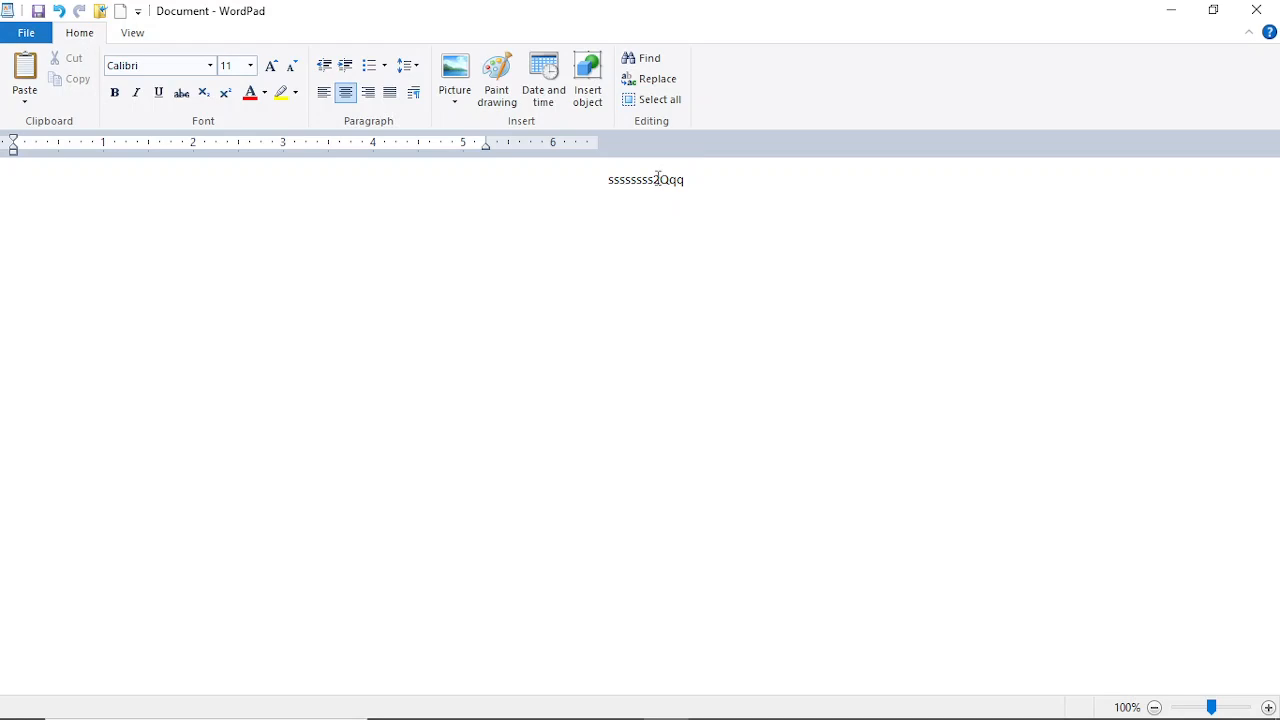
Step: Format the 2 as superscript, after briefly trying subscript
drag(656, 179, 661, 180)
click(203, 93)
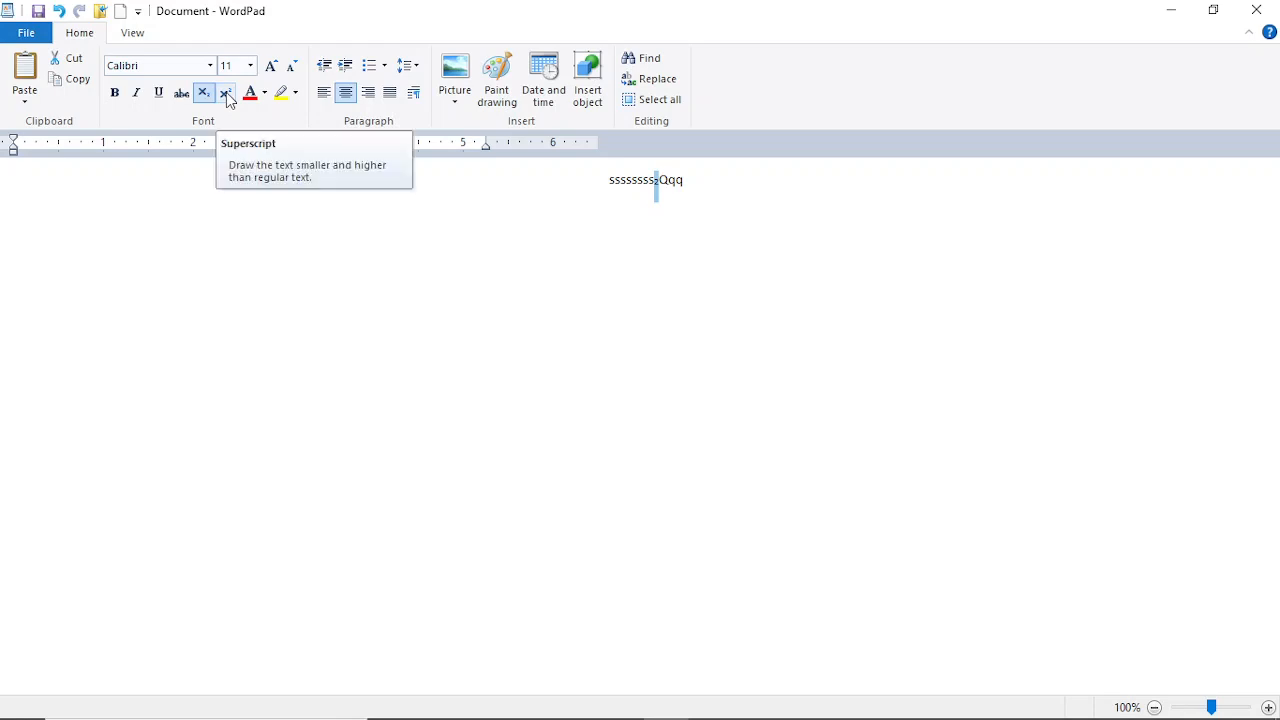
click(226, 92)
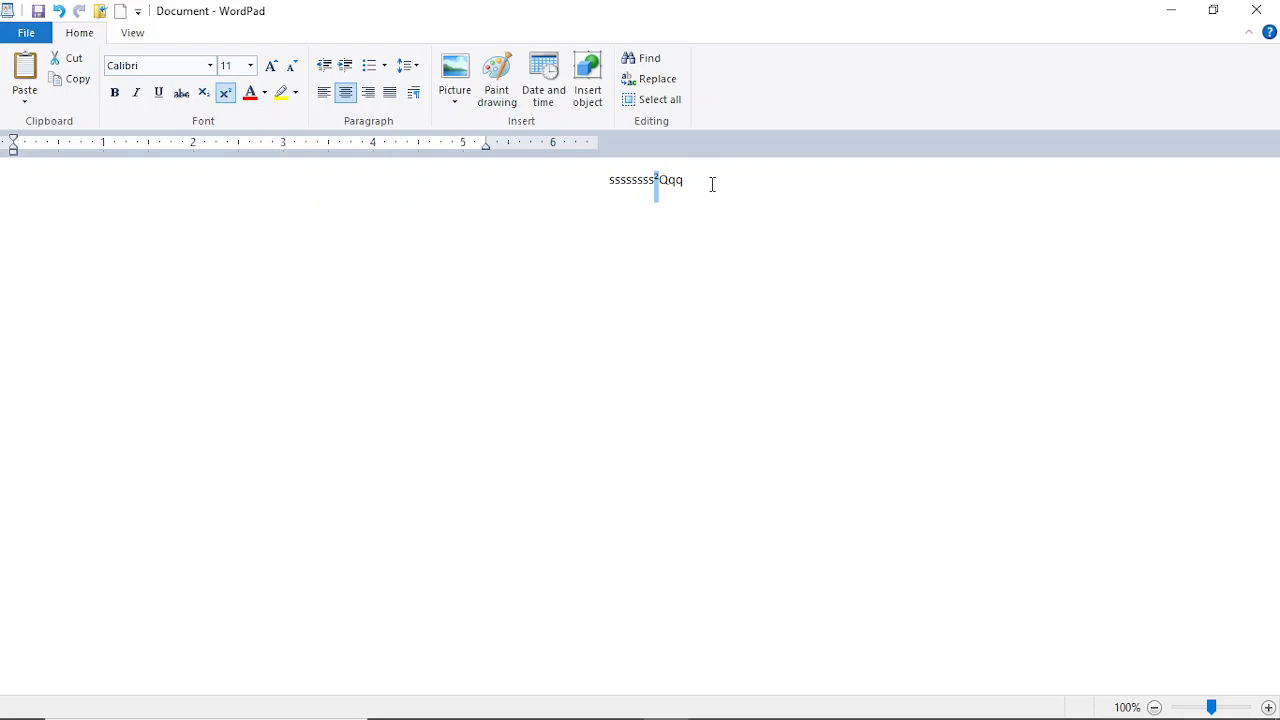
drag(712, 184, 589, 174)
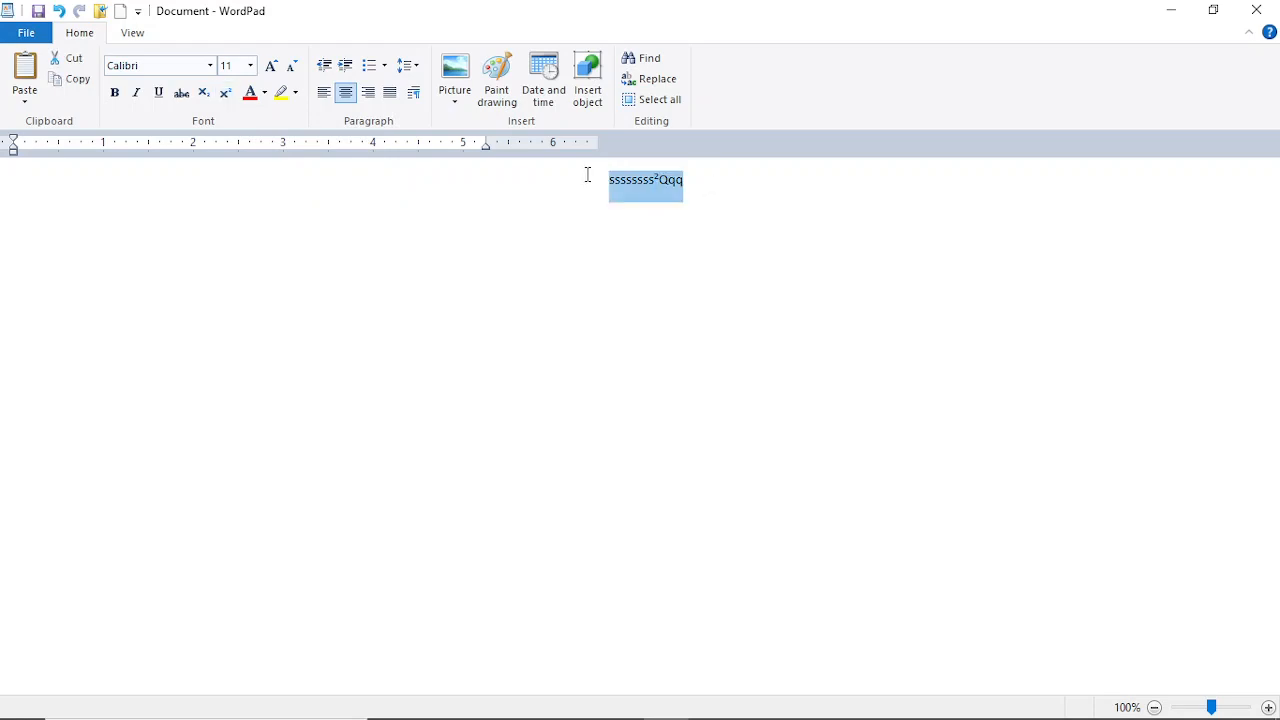
Step: Enlarge the line to size 36 and keep the 2 as superscript
click(250, 66)
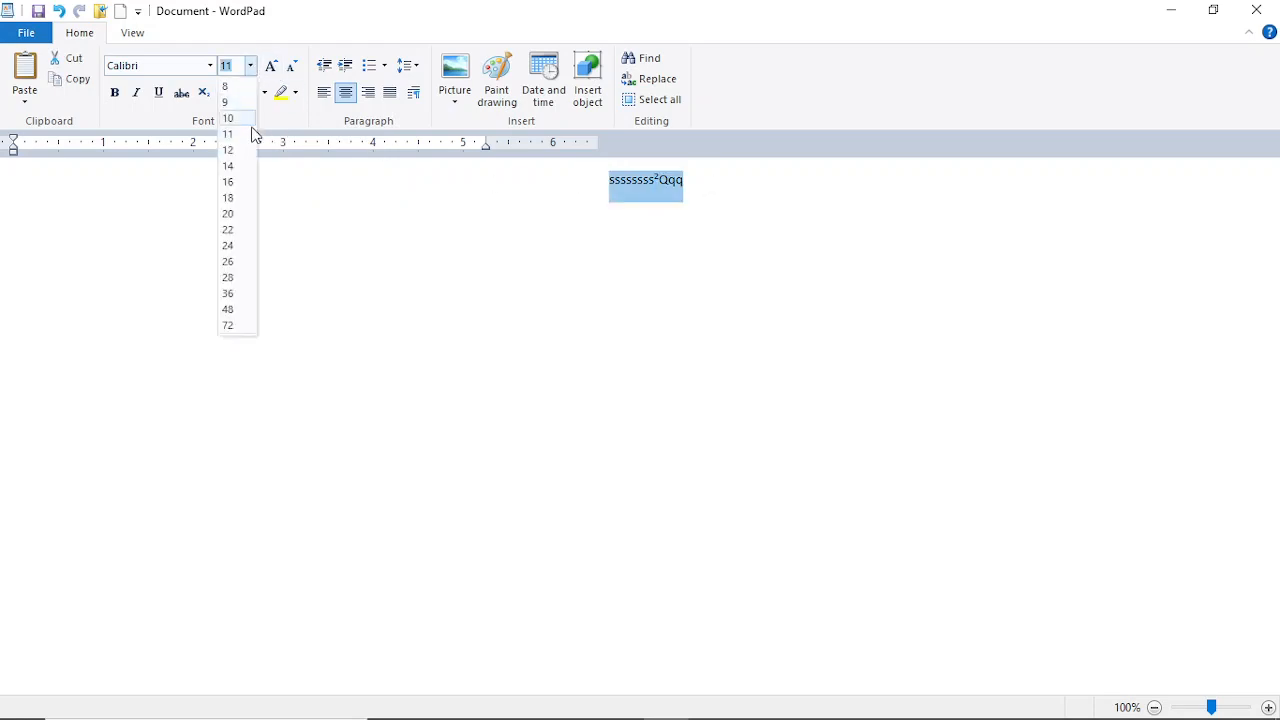
click(243, 294)
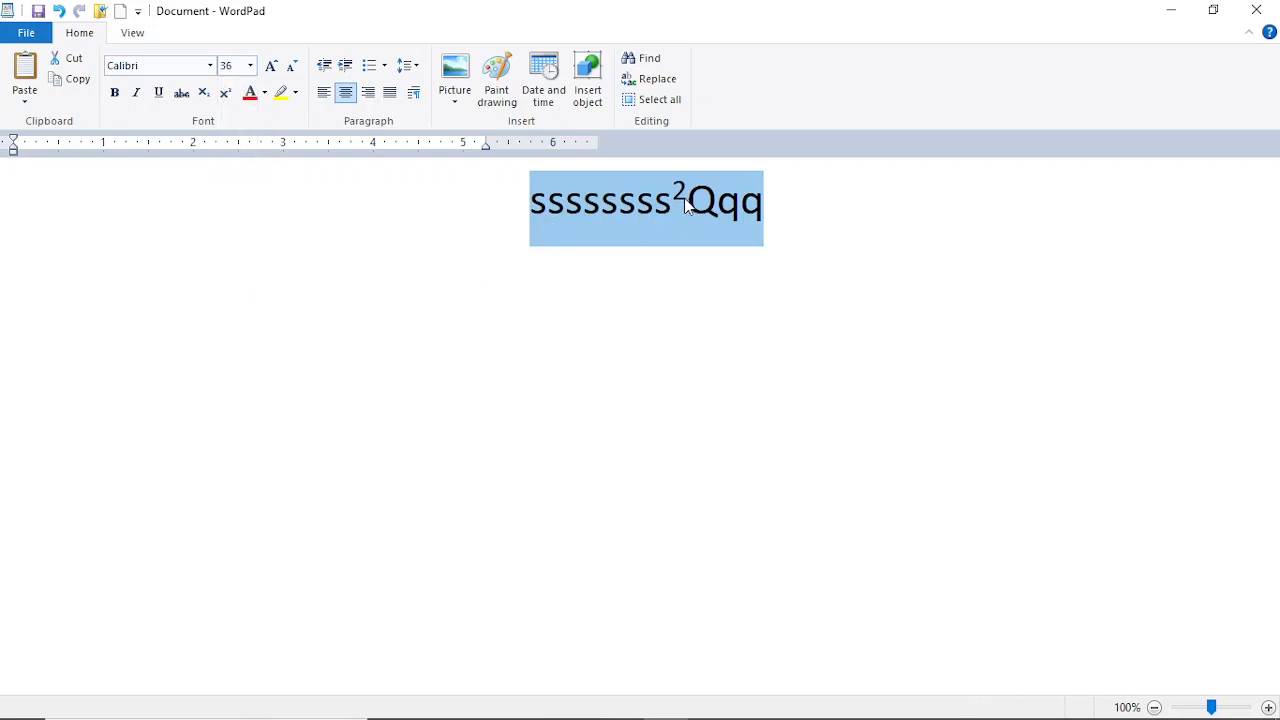
drag(697, 204, 678, 207)
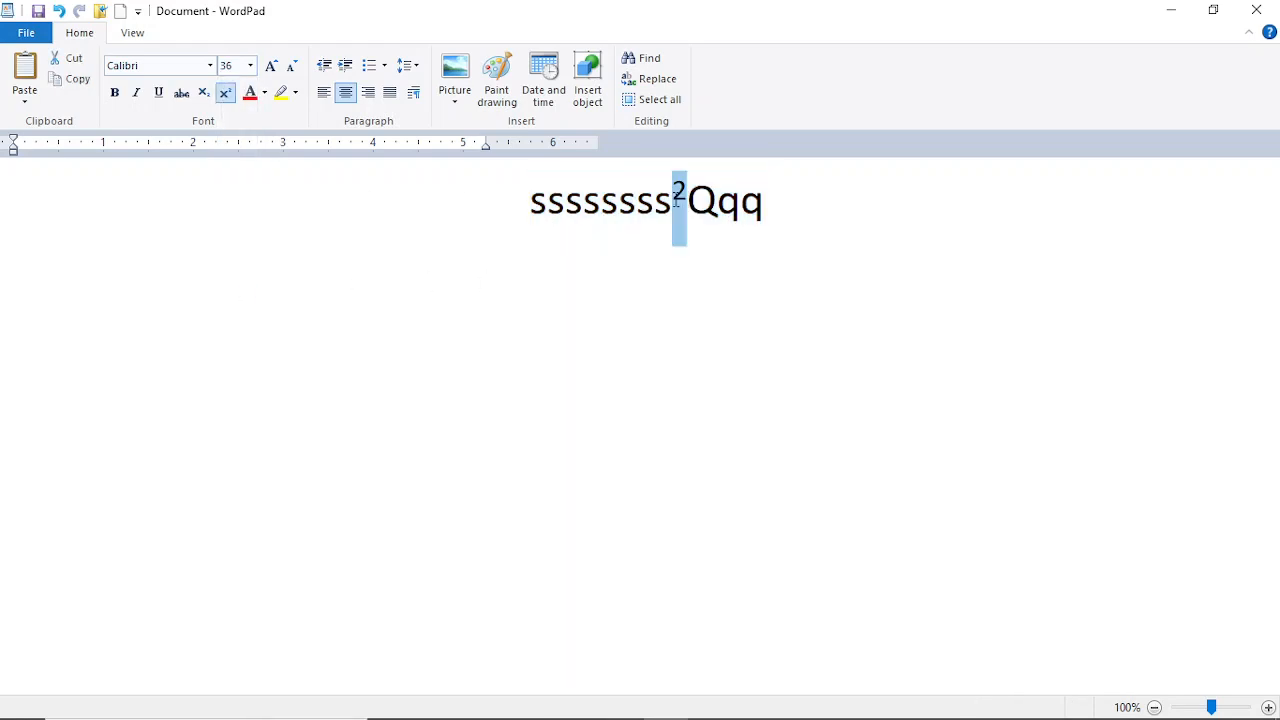
click(201, 97)
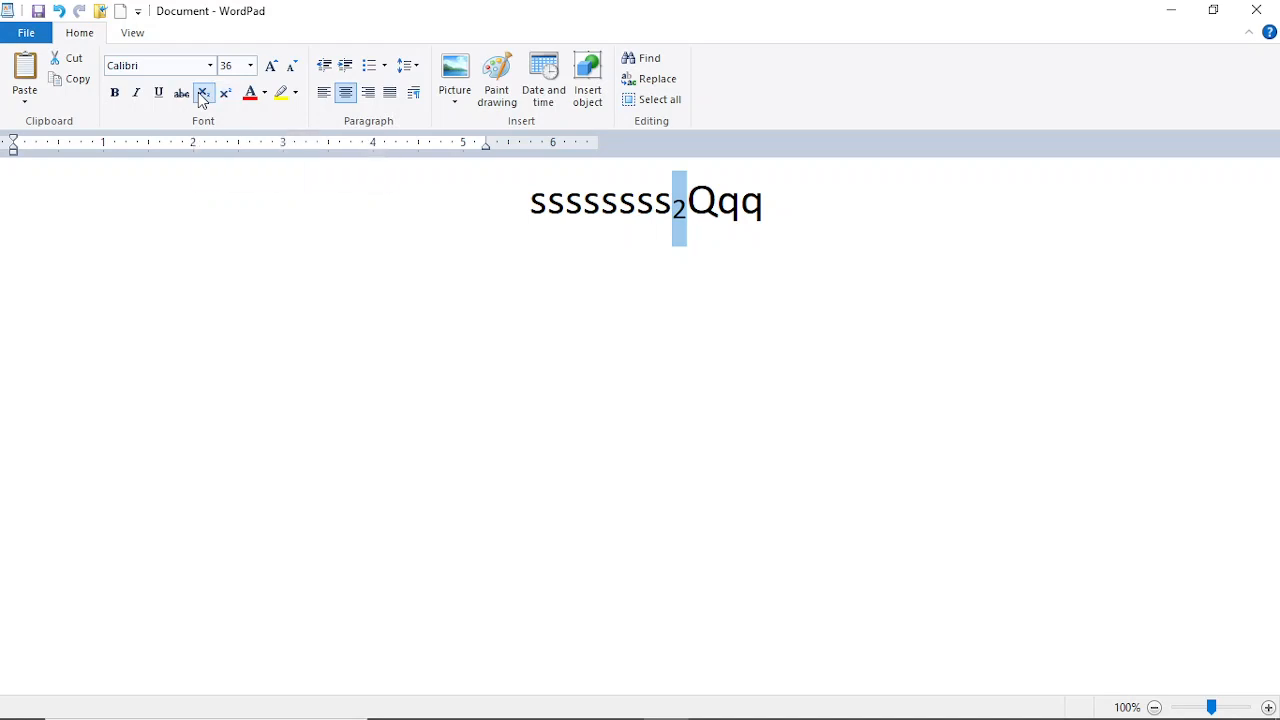
click(228, 94)
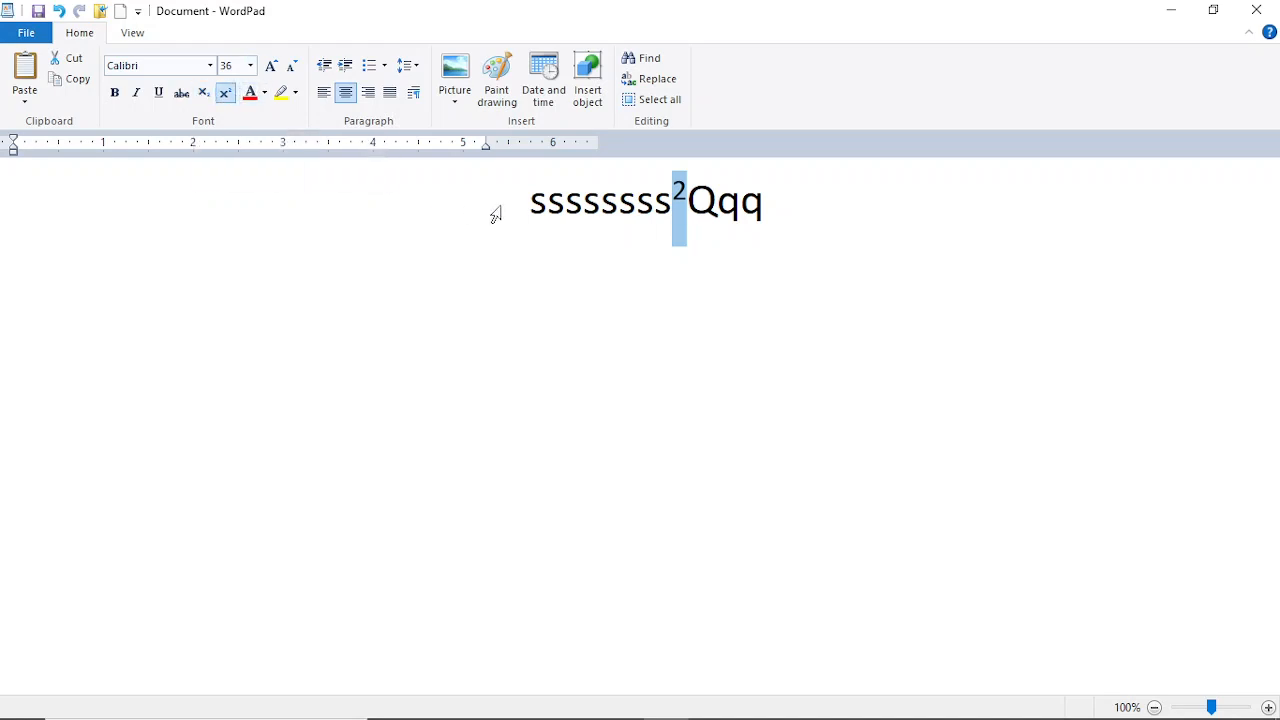
Step: Select the whole enlarged line, then put the caret at its start
click(788, 220)
drag(788, 220, 497, 194)
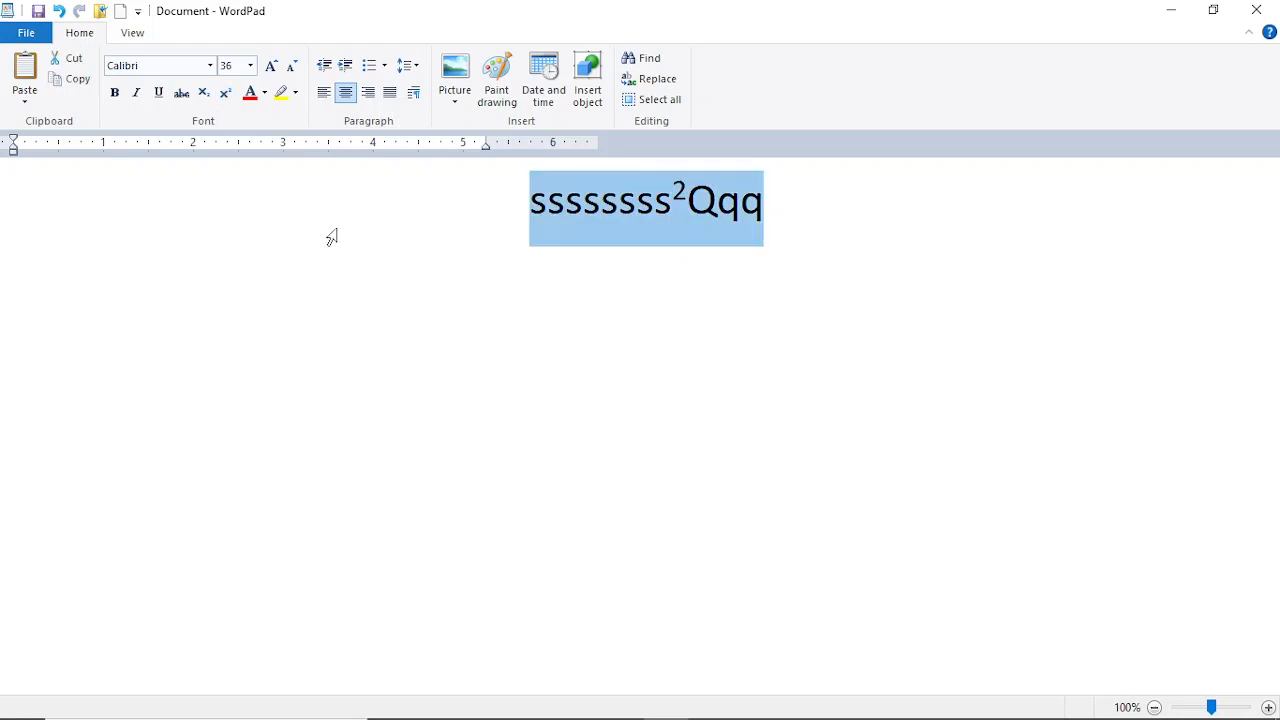
click(420, 260)
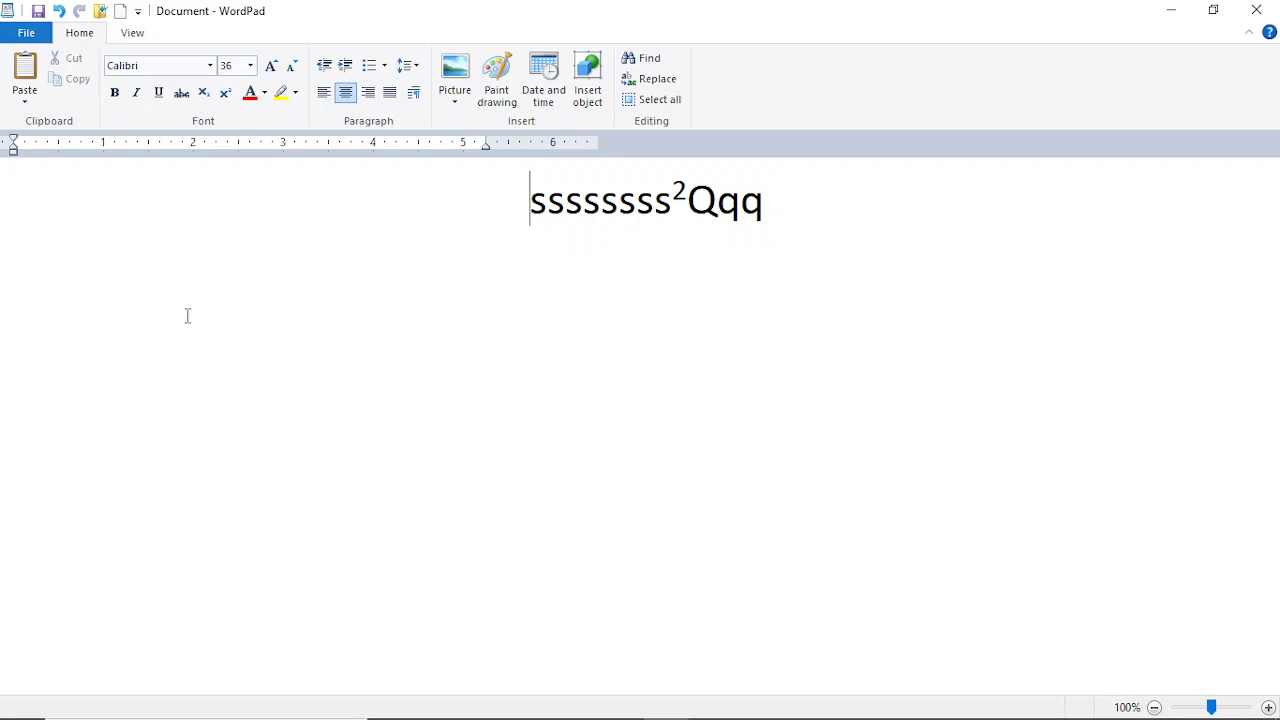
Step: Paste the WordPad description paragraph several times, four as bullets, and select the first bullet
text(A similar word processor, also called WordPad, is supplied by some vendors on a Windows CE pre-installation.[6] It has simple functionality like its desktop OS cousin. The icon resembles an early Microsoft Word icon.)
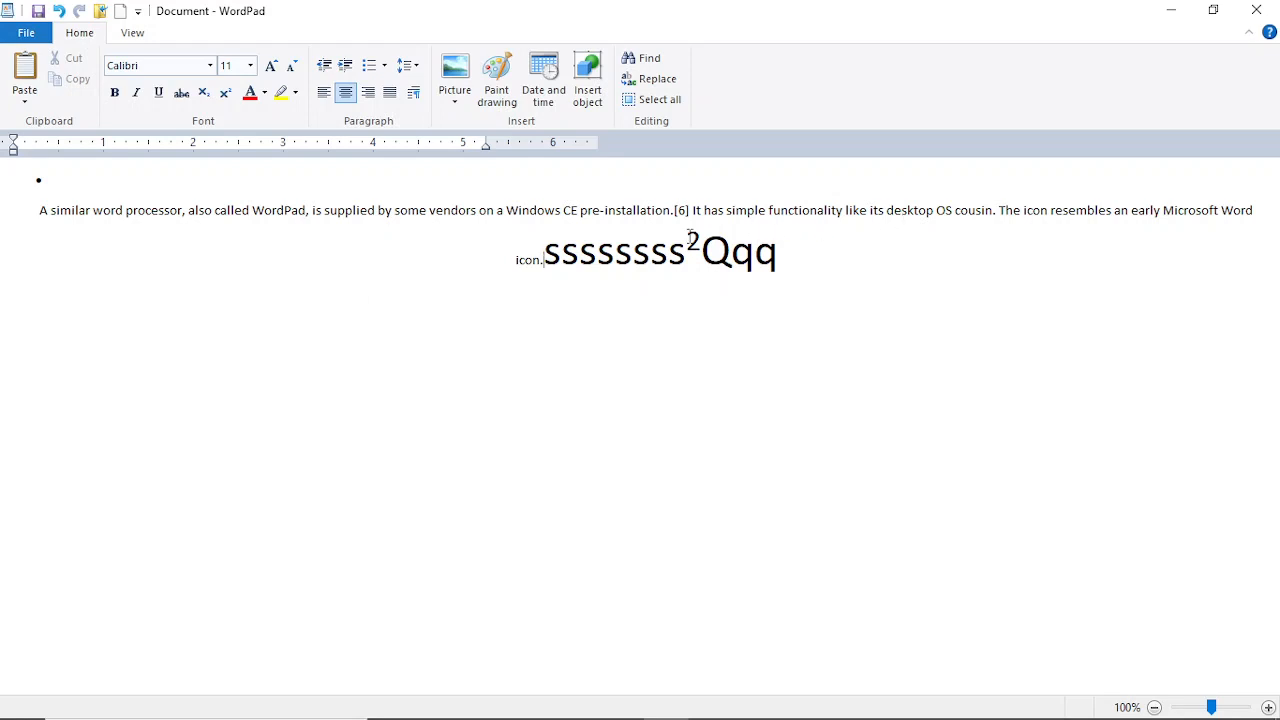
key(ctrl+v)
key(ctrl+v)
key(ctrl+v)
key(ctrl+v)
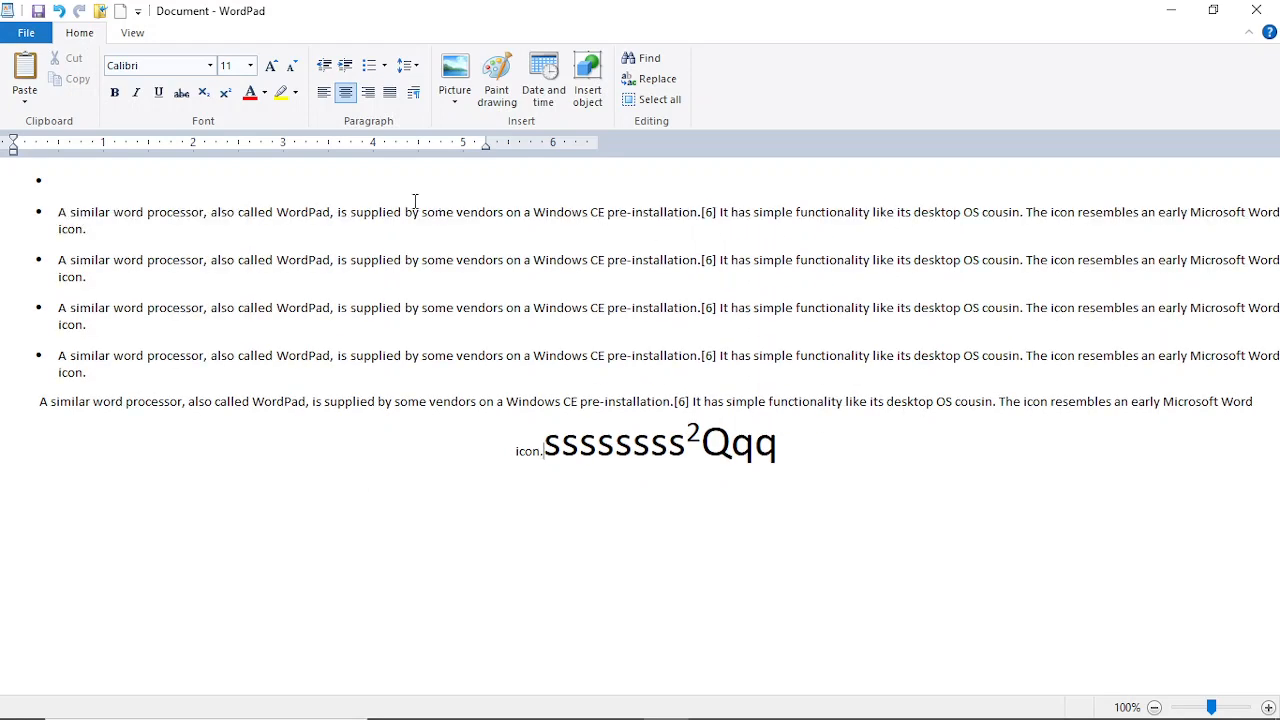
click(638, 230)
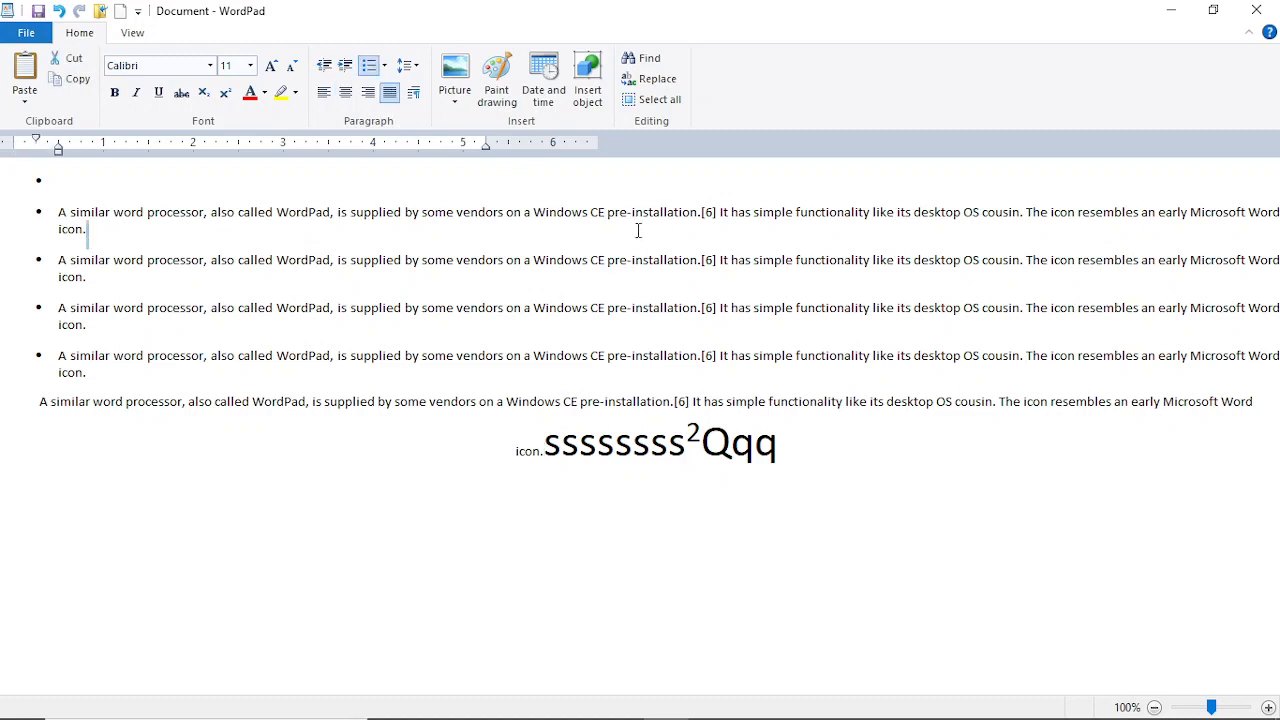
drag(638, 230, 35, 205)
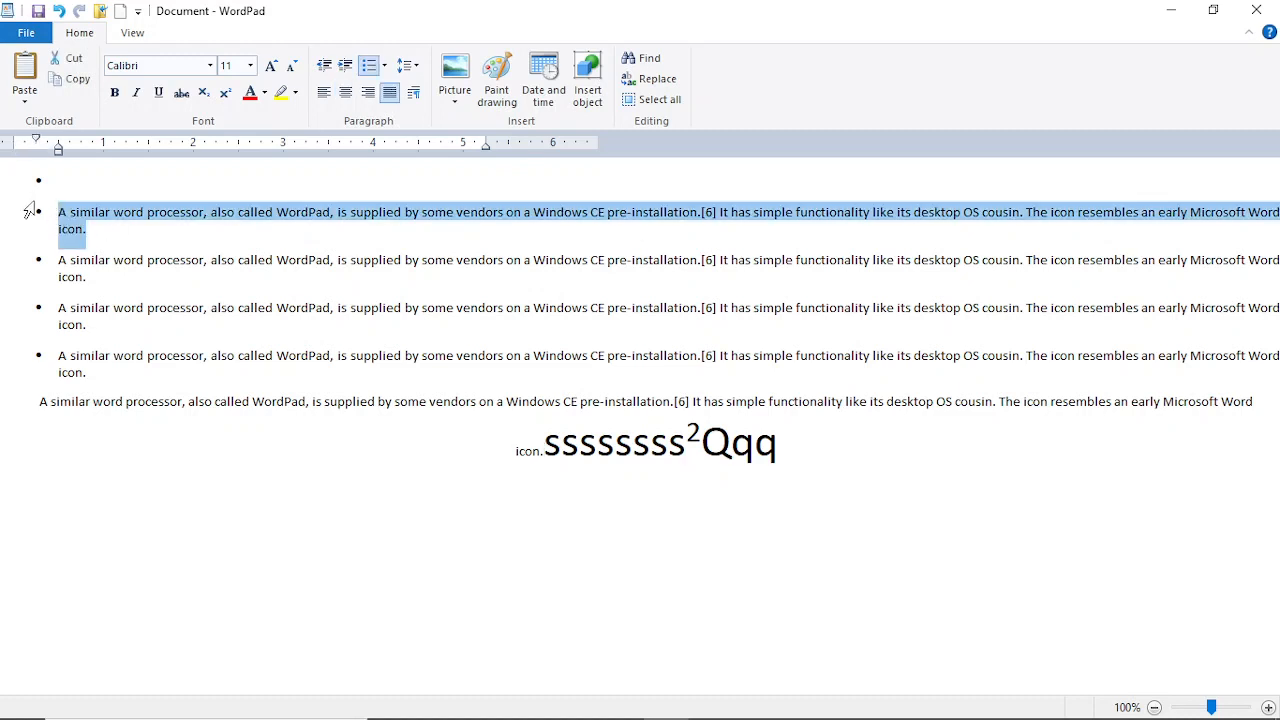
Step: Give the first bullet paragraph red text on a dark blue highlight, after first trying yellow
click(264, 93)
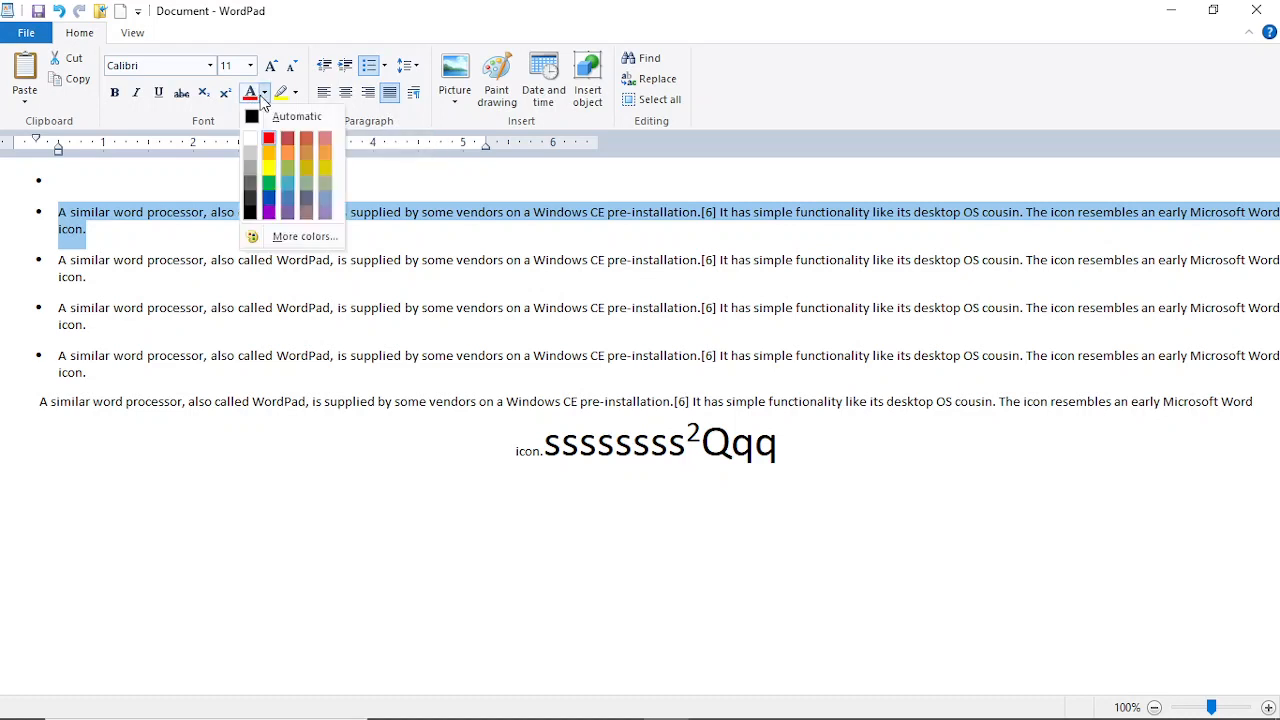
click(267, 167)
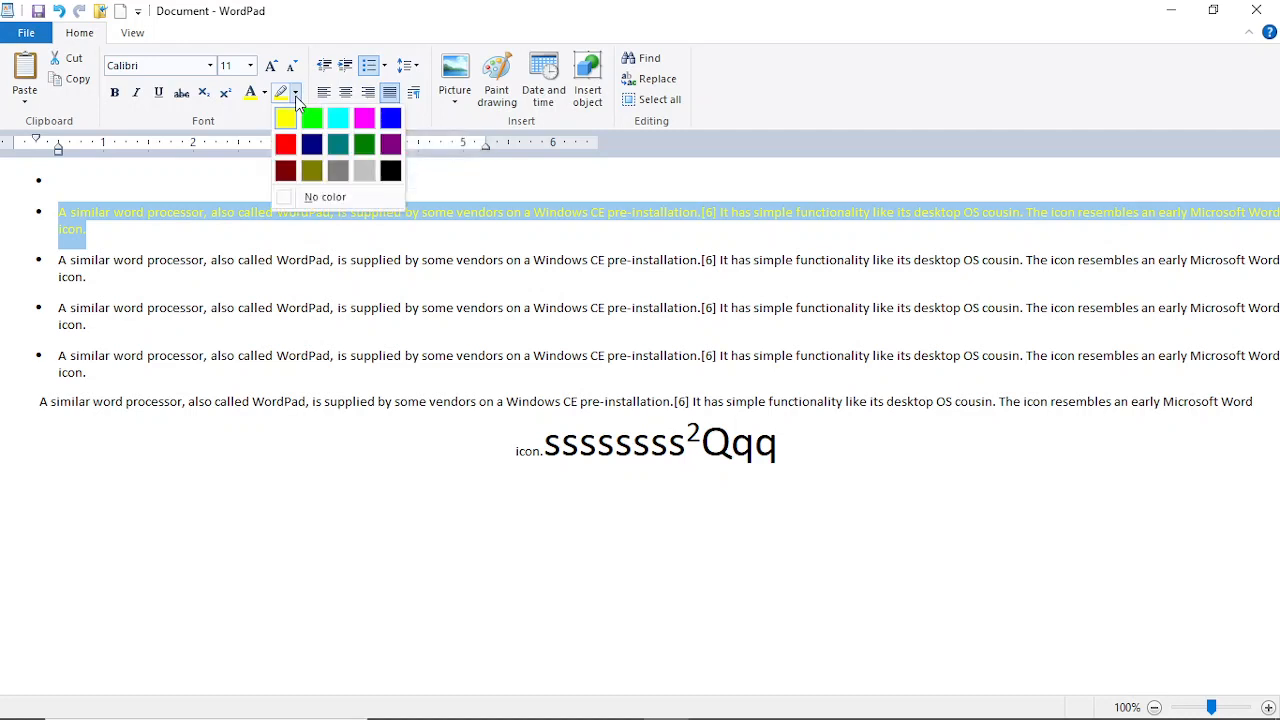
click(296, 100)
click(313, 150)
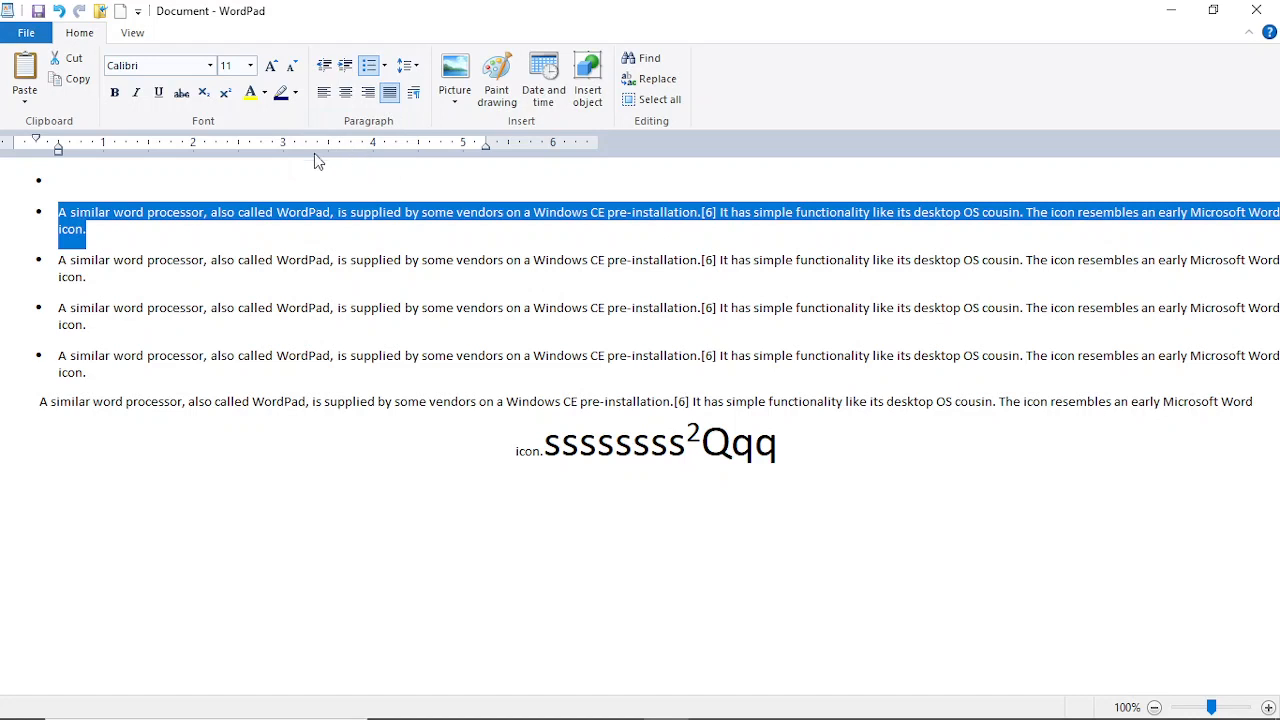
click(264, 93)
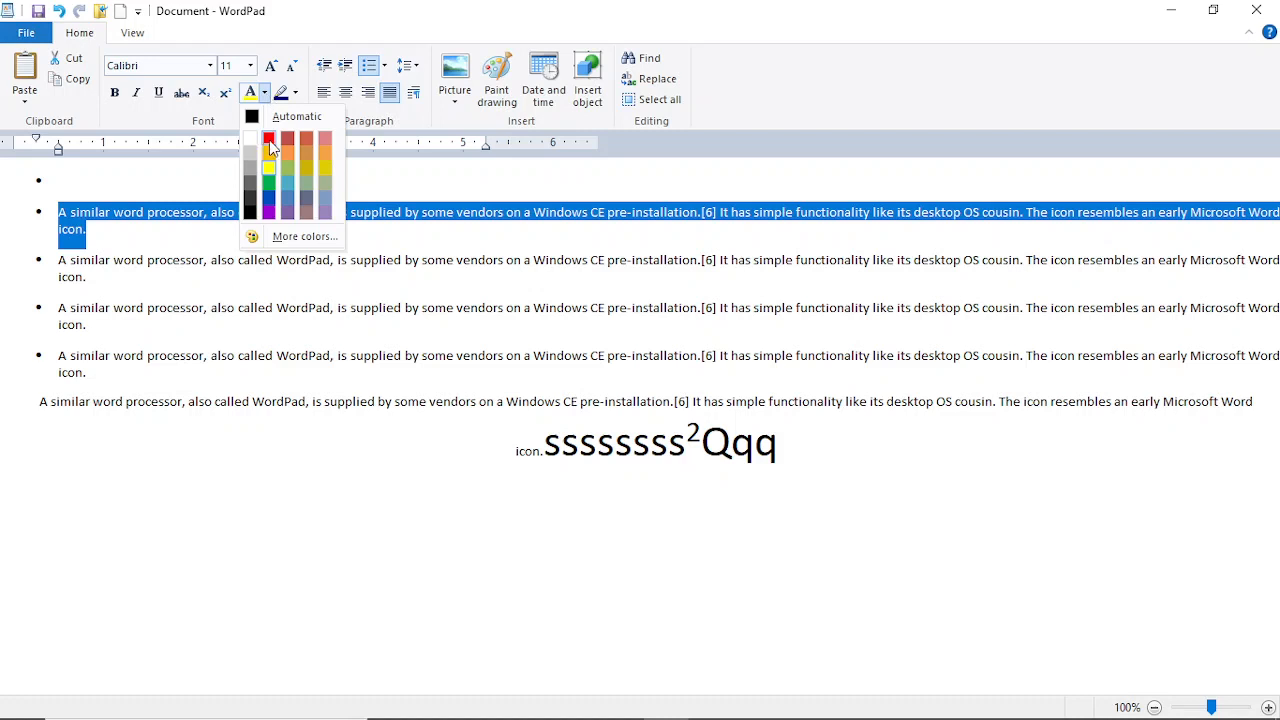
click(269, 140)
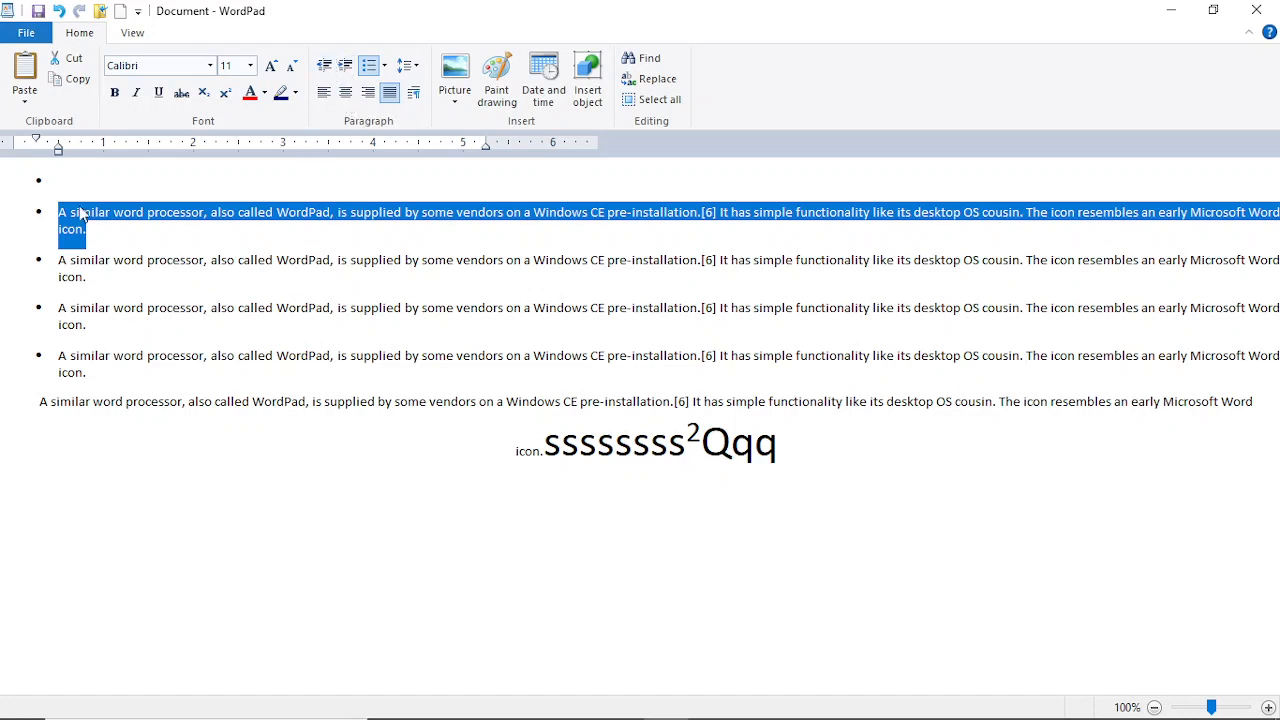
Step: Indent the first bullet paragraph deeper than the others, then select the icon.ssssssss²Qqq line
click(322, 66)
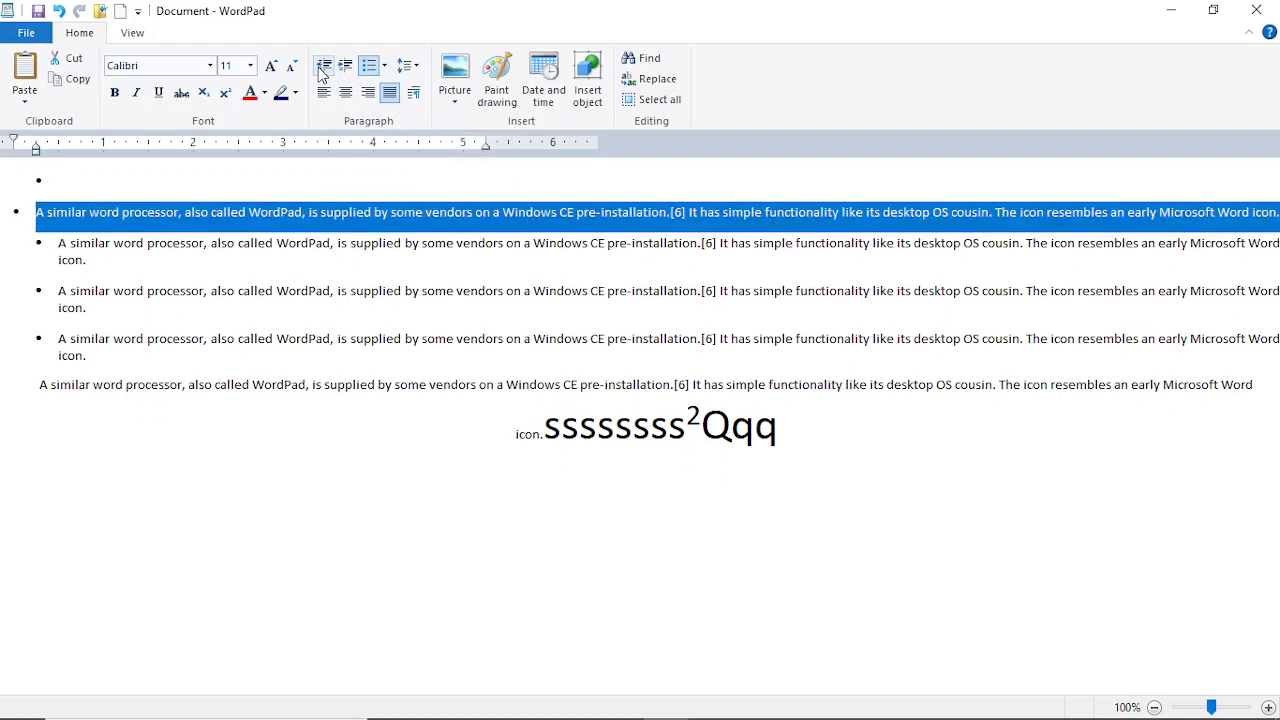
click(319, 67)
click(319, 67)
click(346, 70)
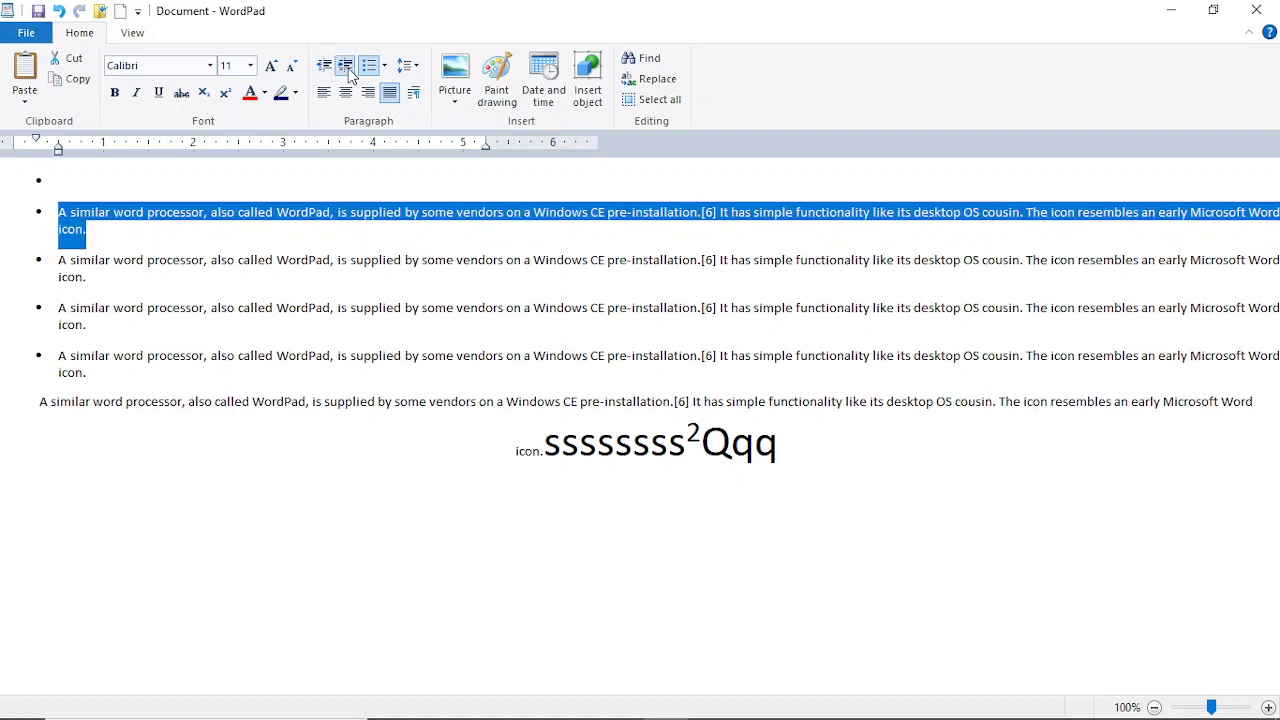
click(346, 70)
click(346, 70)
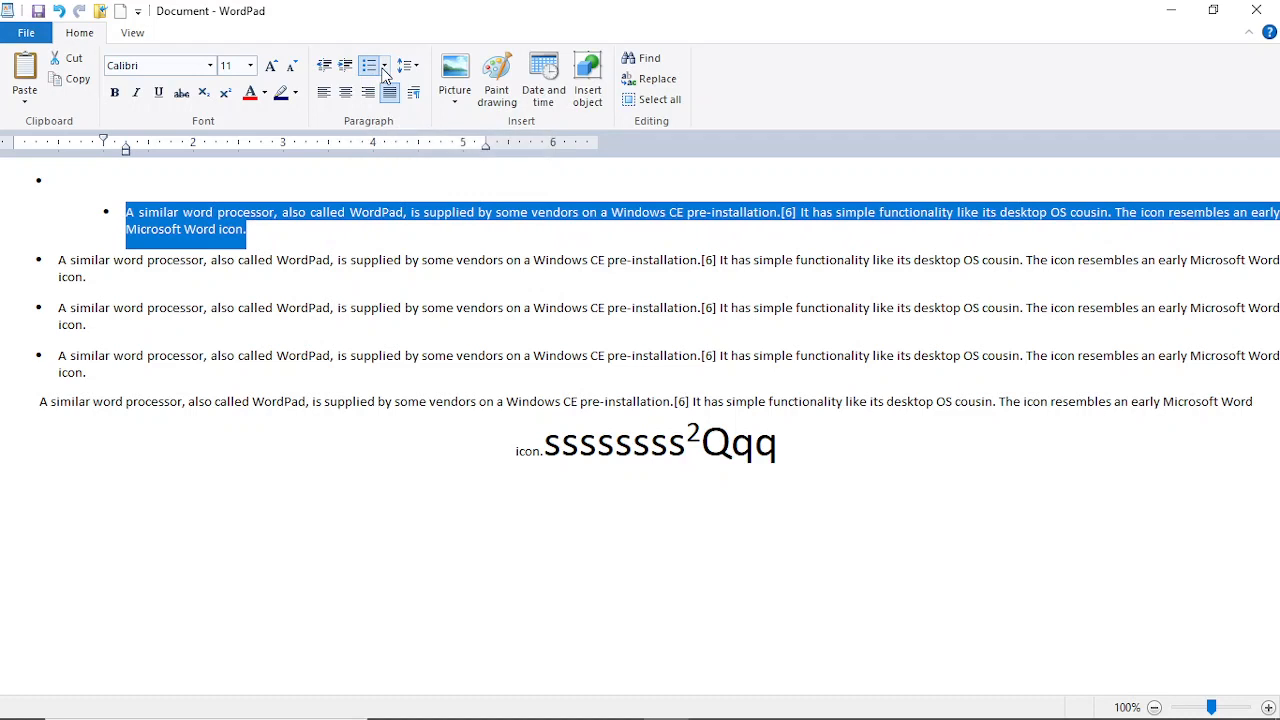
click(301, 458)
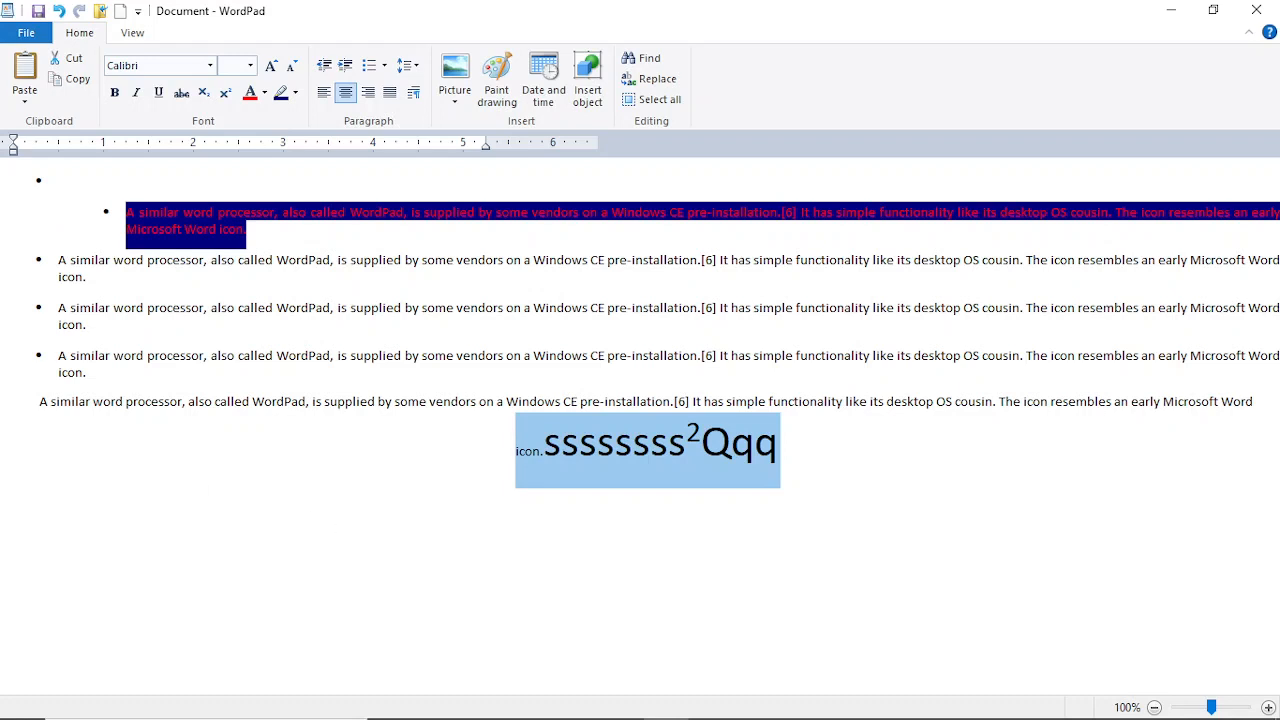
Step: Delete the icon.ssssssss²Qqq line and type 'a' on a new line
key(Delete)
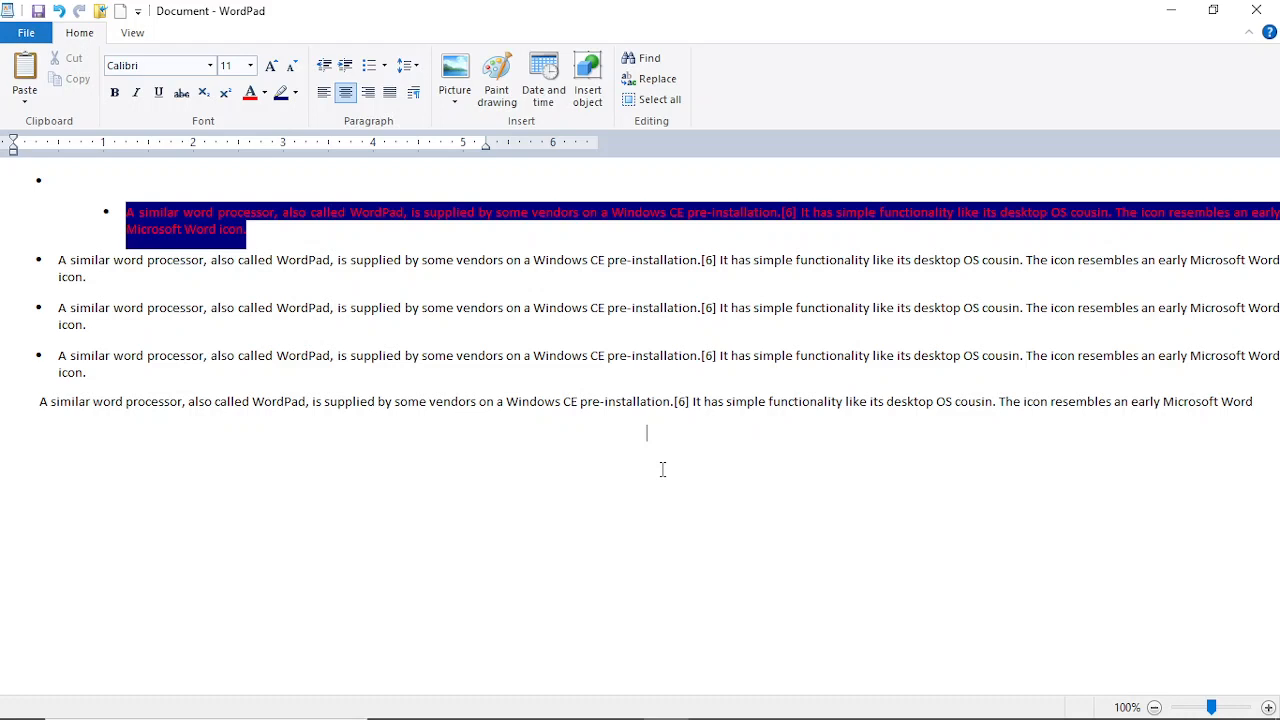
text(a)
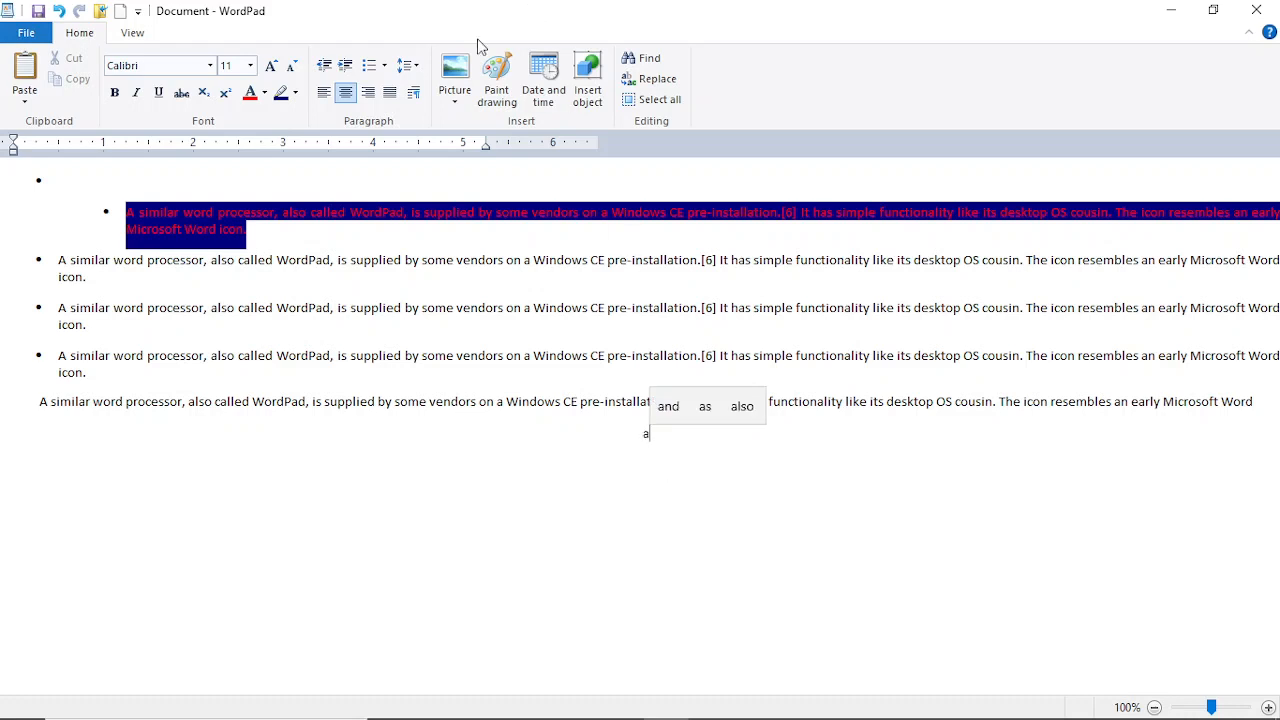
click(384, 66)
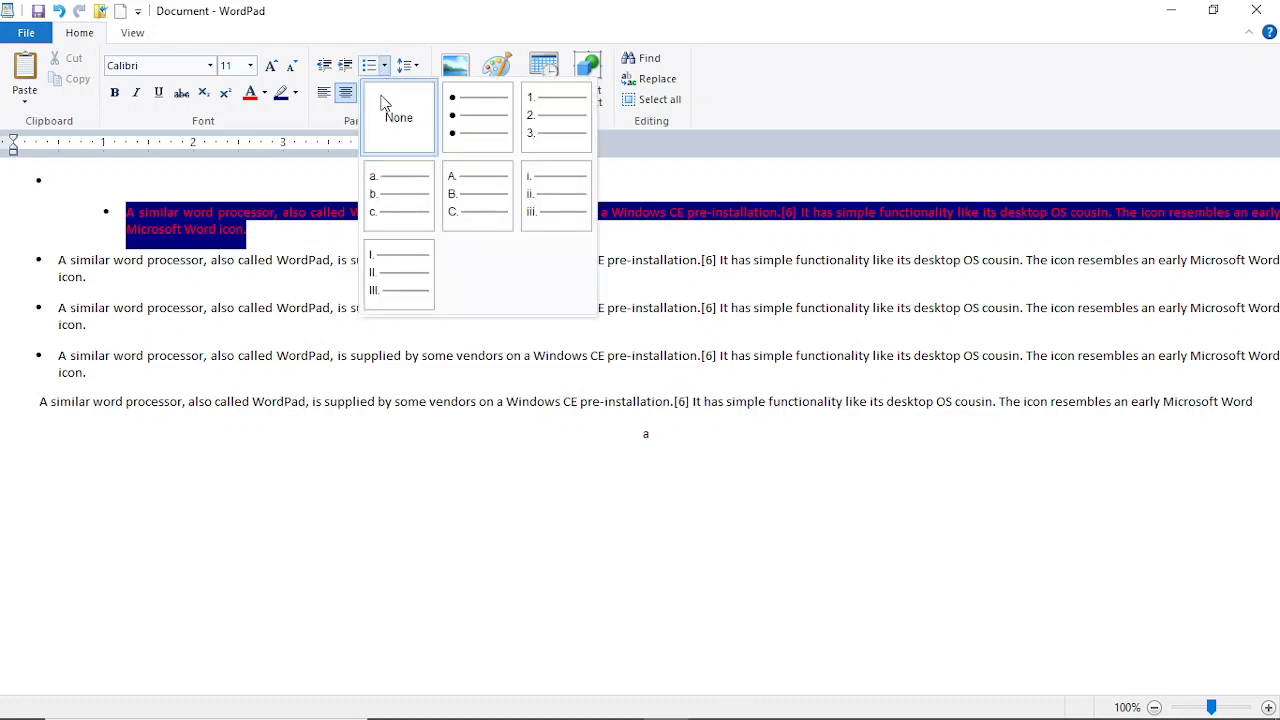
Step: Number the 'a' line in 1. 2. 3. style and add items s, s, s, sd and fg
click(579, 130)
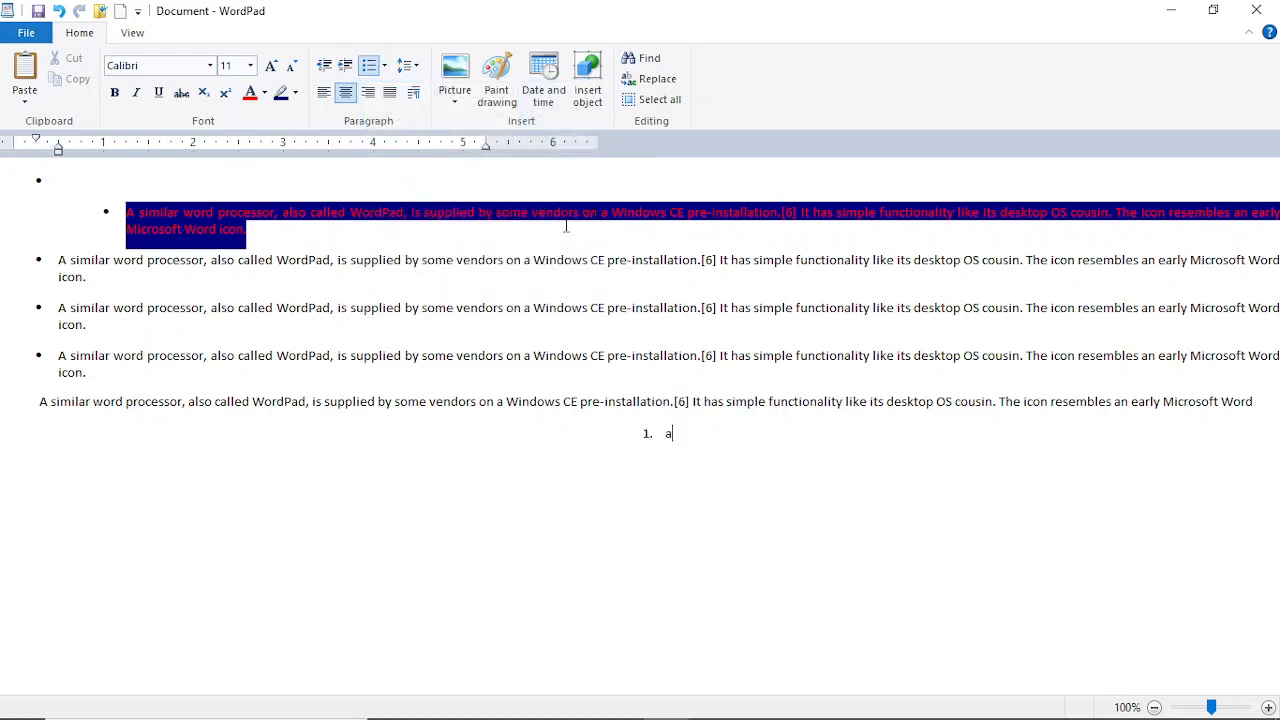
key(Return)
text(s)
key(Return)
text(s)
key(Return)
text(s)
key(Return)
text(sd)
key(Return)
text(f)
text(g)
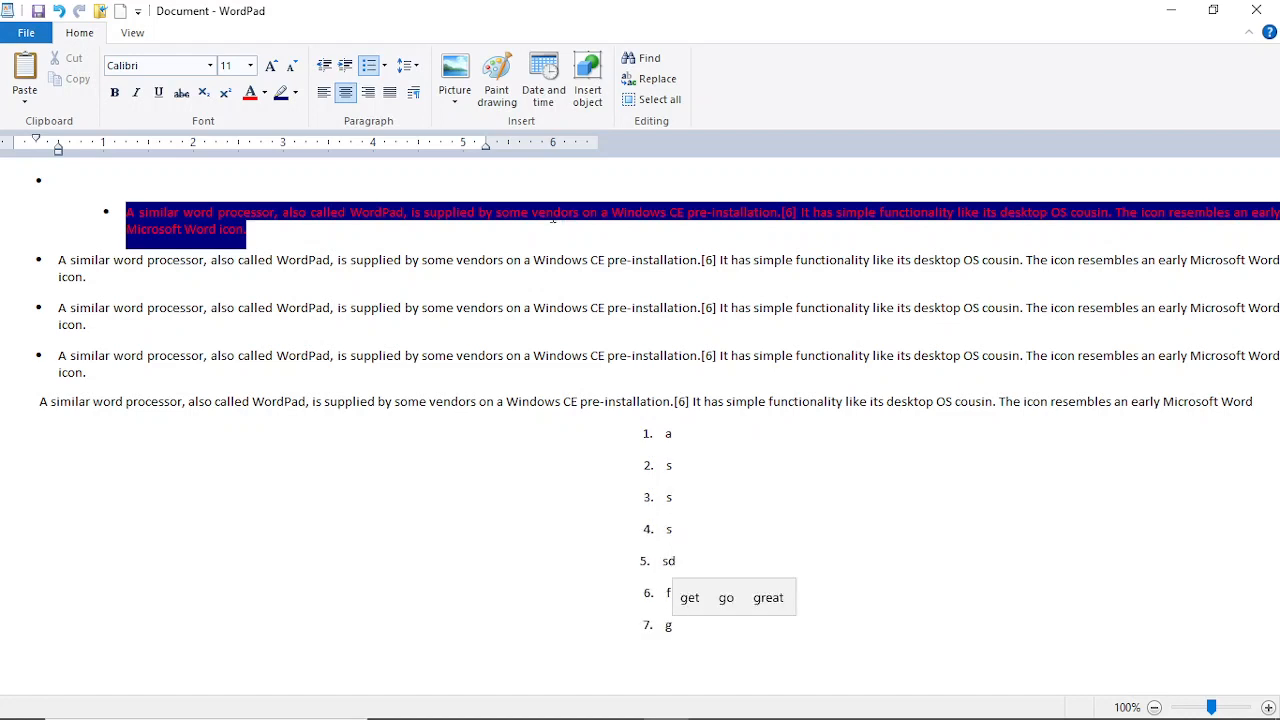
click(408, 68)
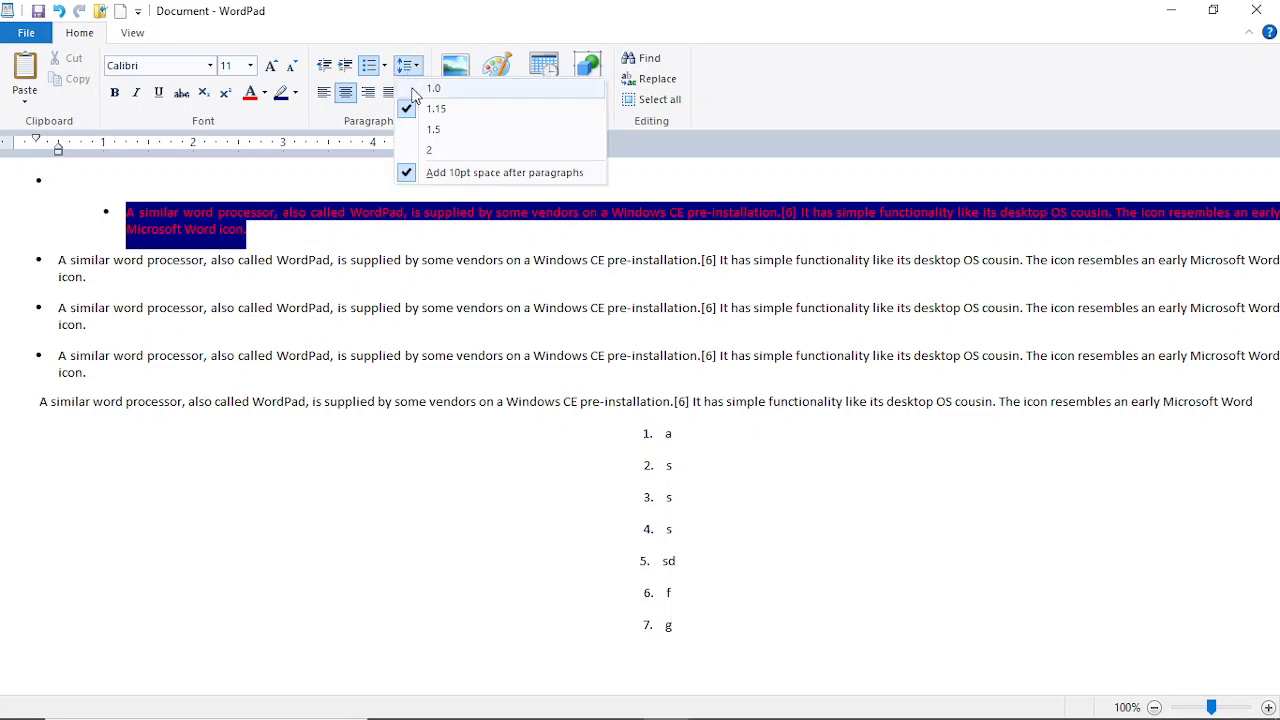
click(387, 179)
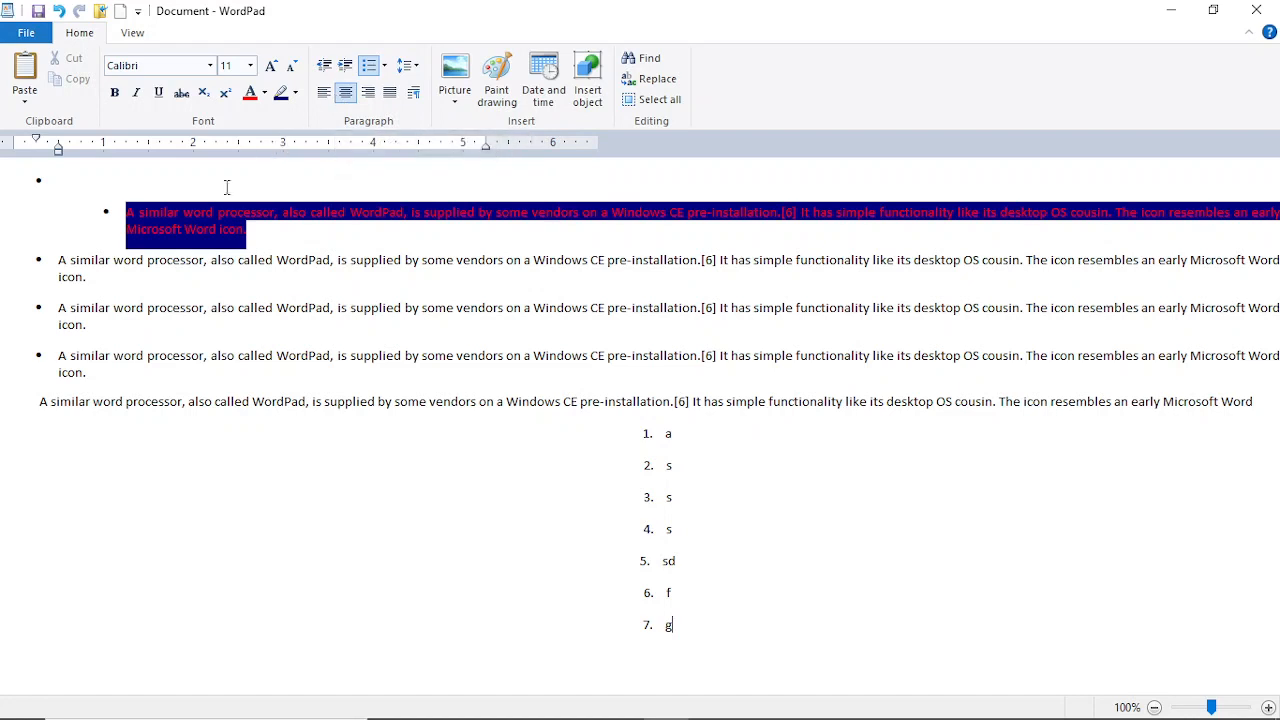
Step: Left-align the paragraphs from the top bullet down to list item 'a', checking Word wrap
drag(329, 443, 98, 196)
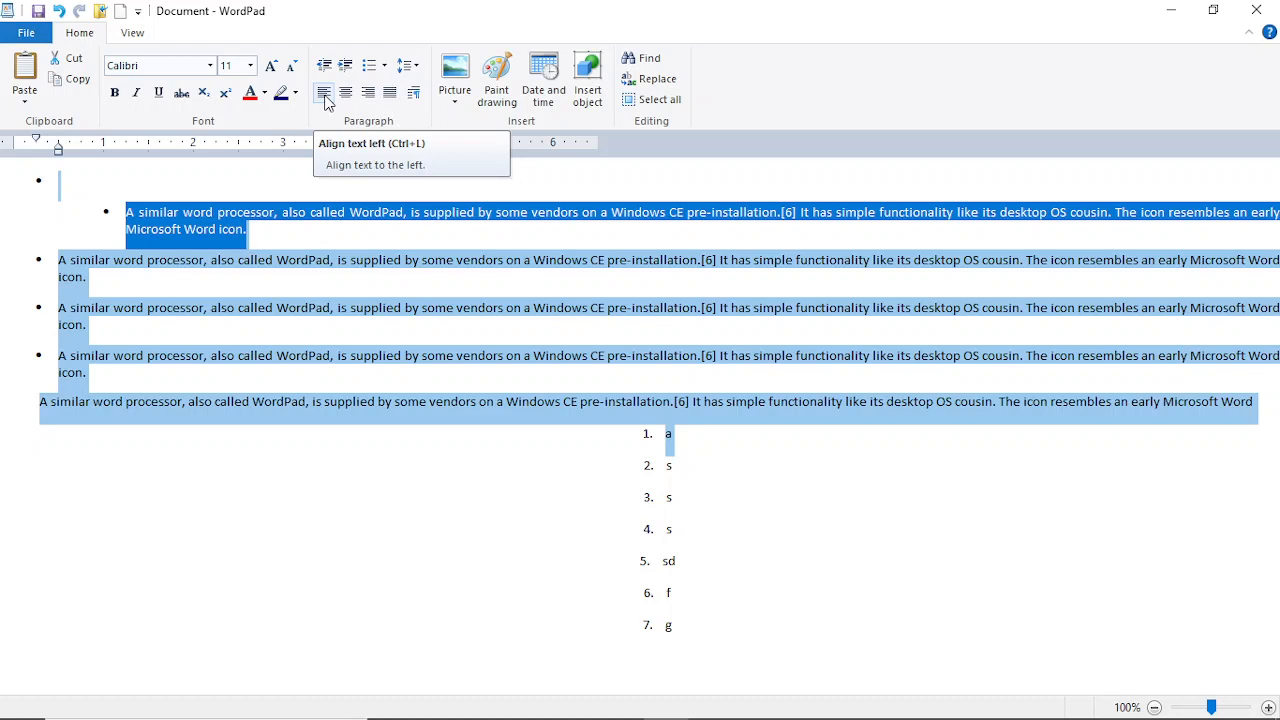
click(128, 34)
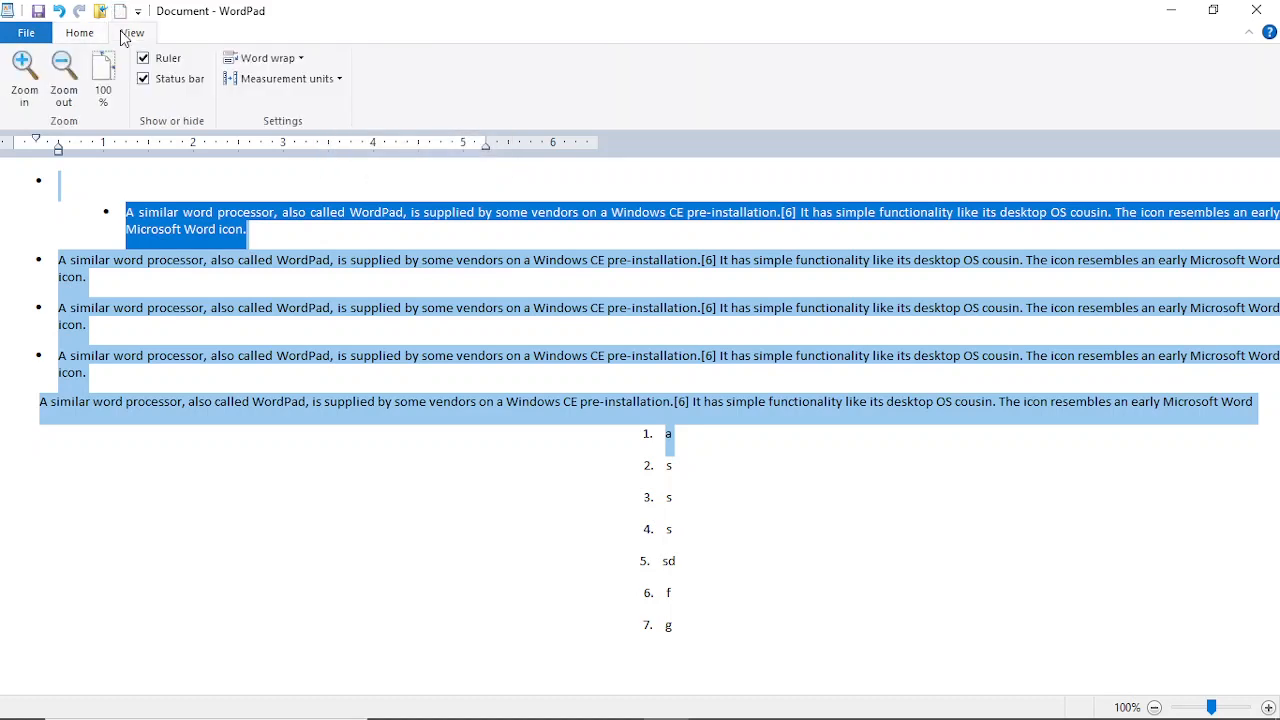
click(254, 64)
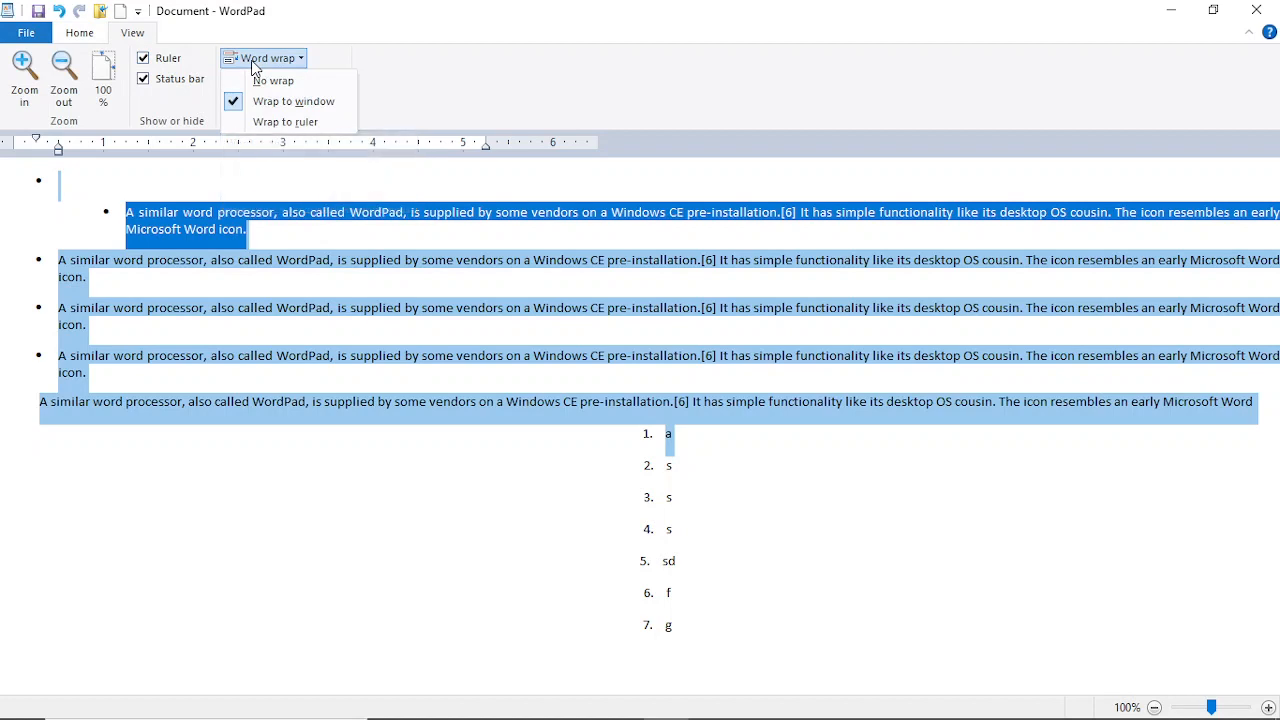
click(77, 35)
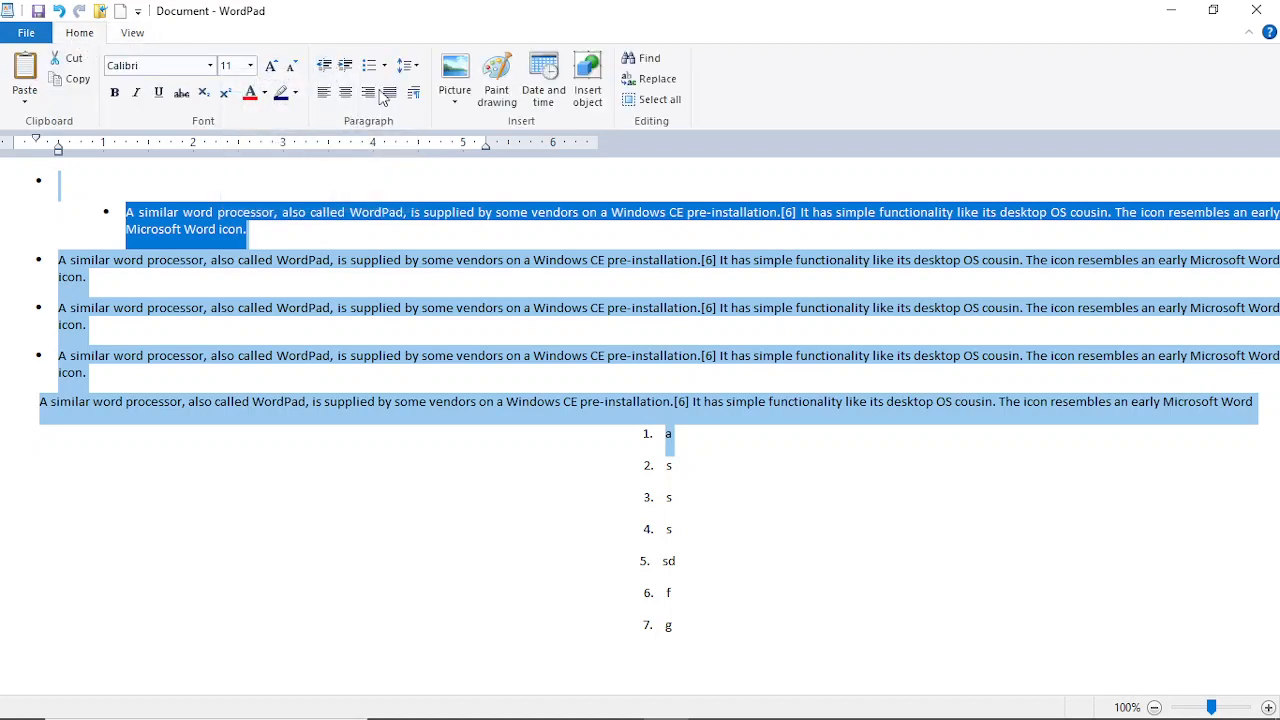
click(325, 96)
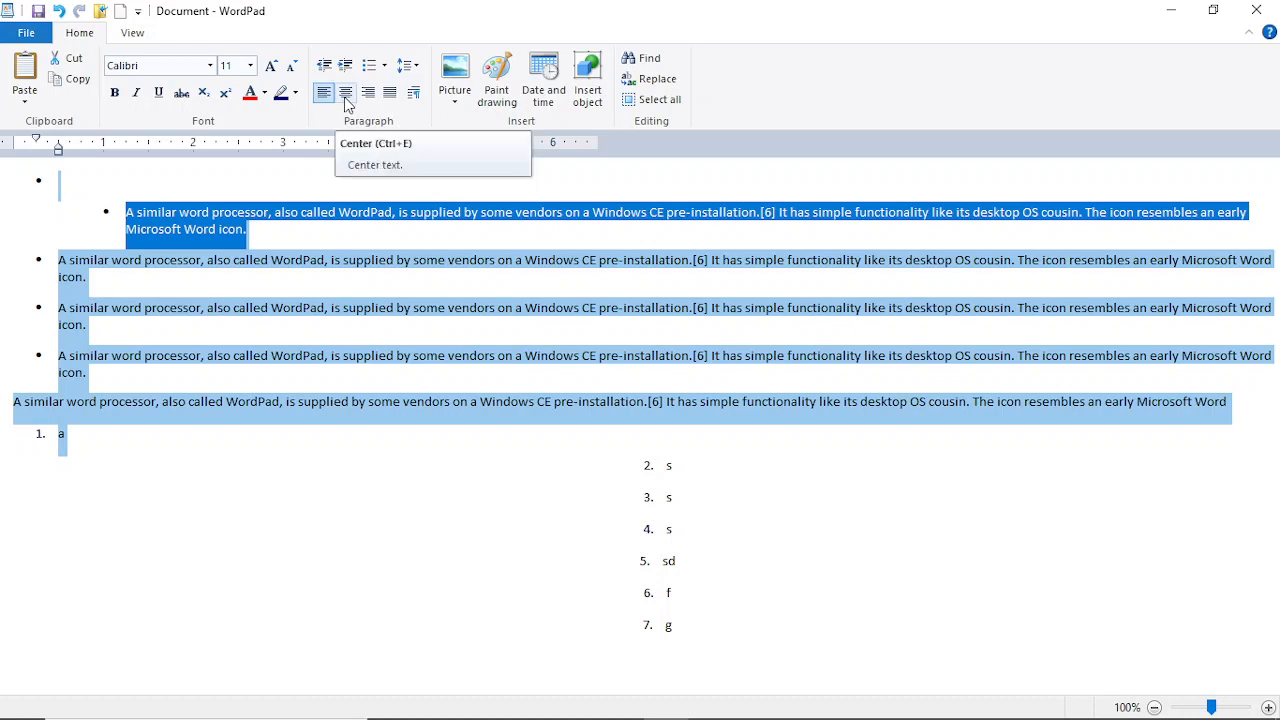
Step: Try centre and right alignment, settle on Justify, then select the indented bullet paragraph
click(346, 100)
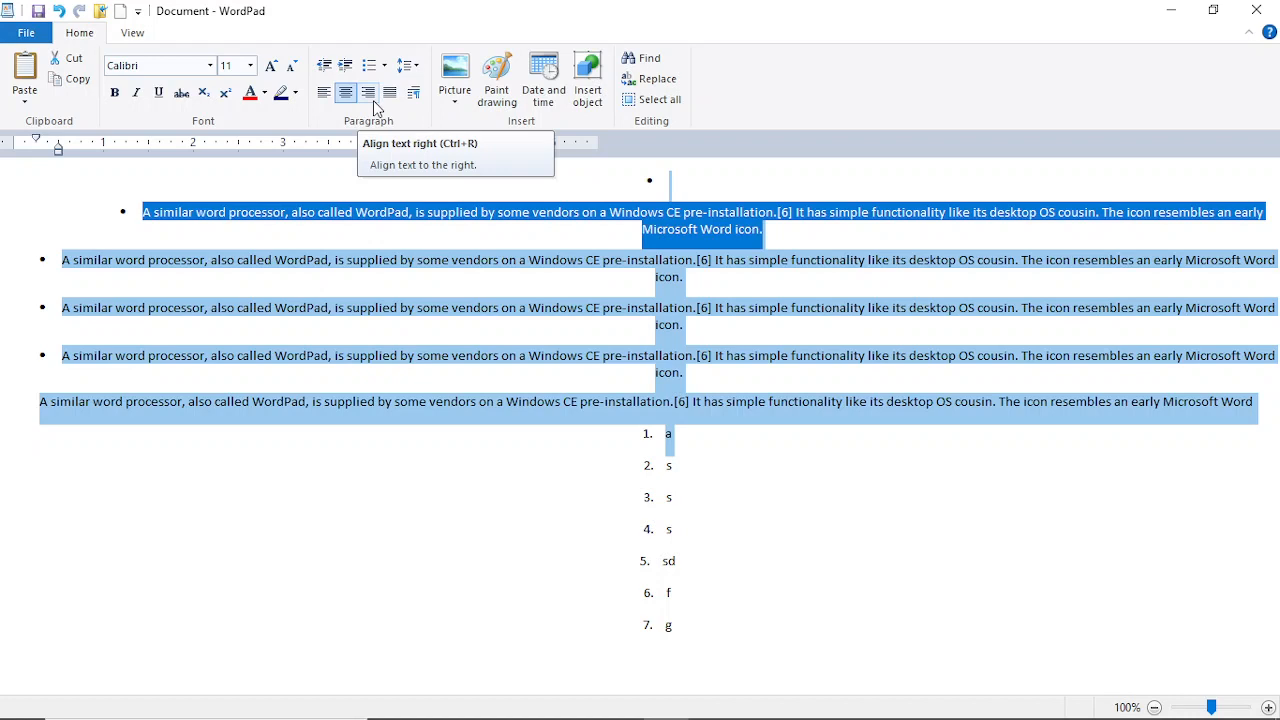
click(368, 93)
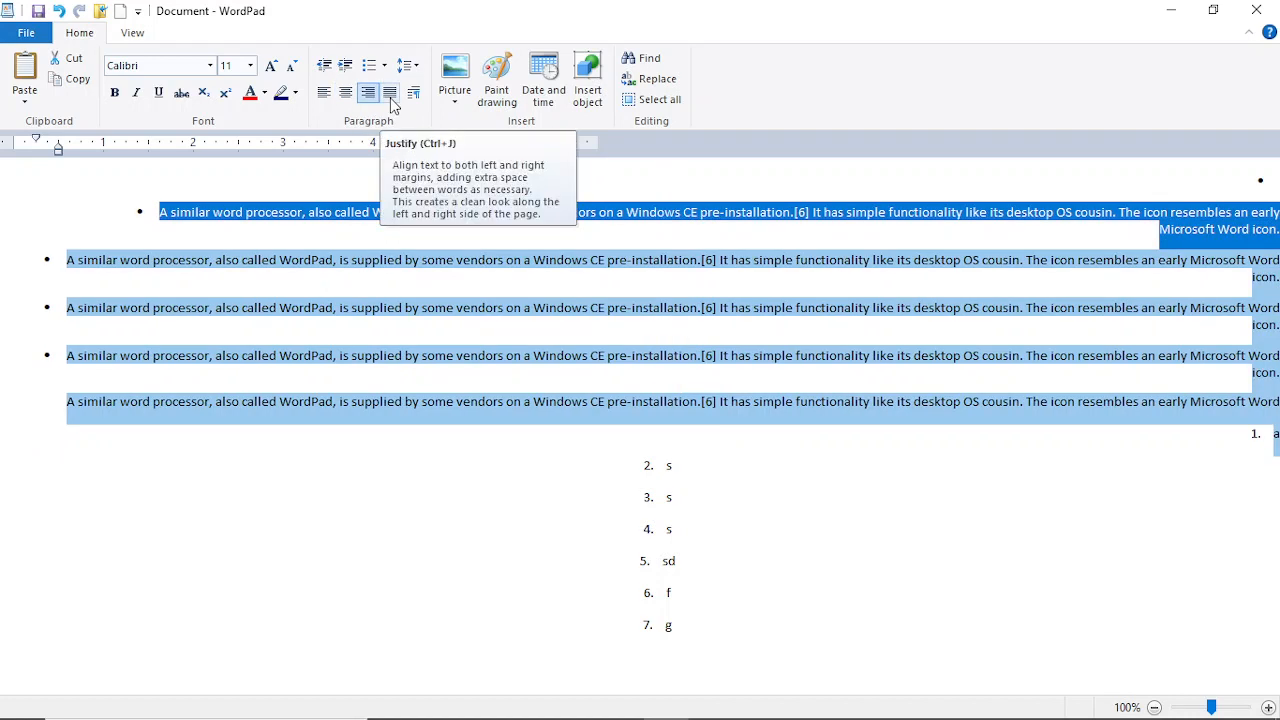
click(390, 93)
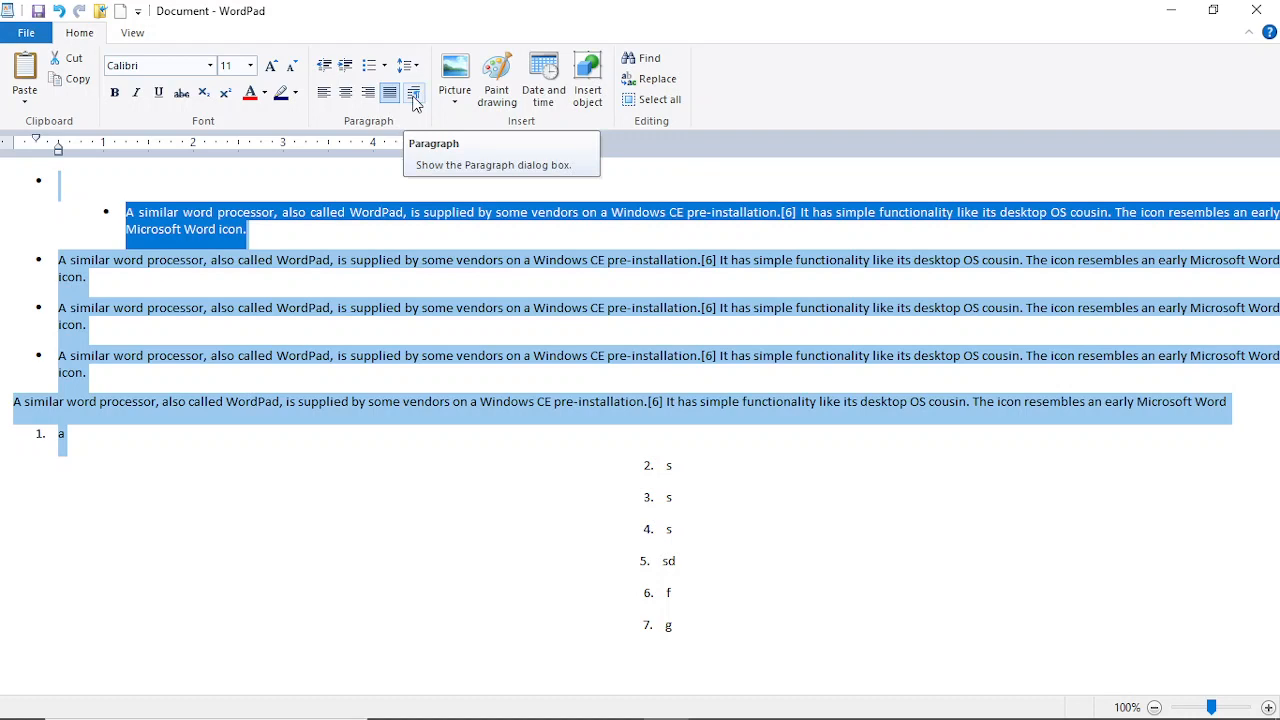
triple_click(253, 232)
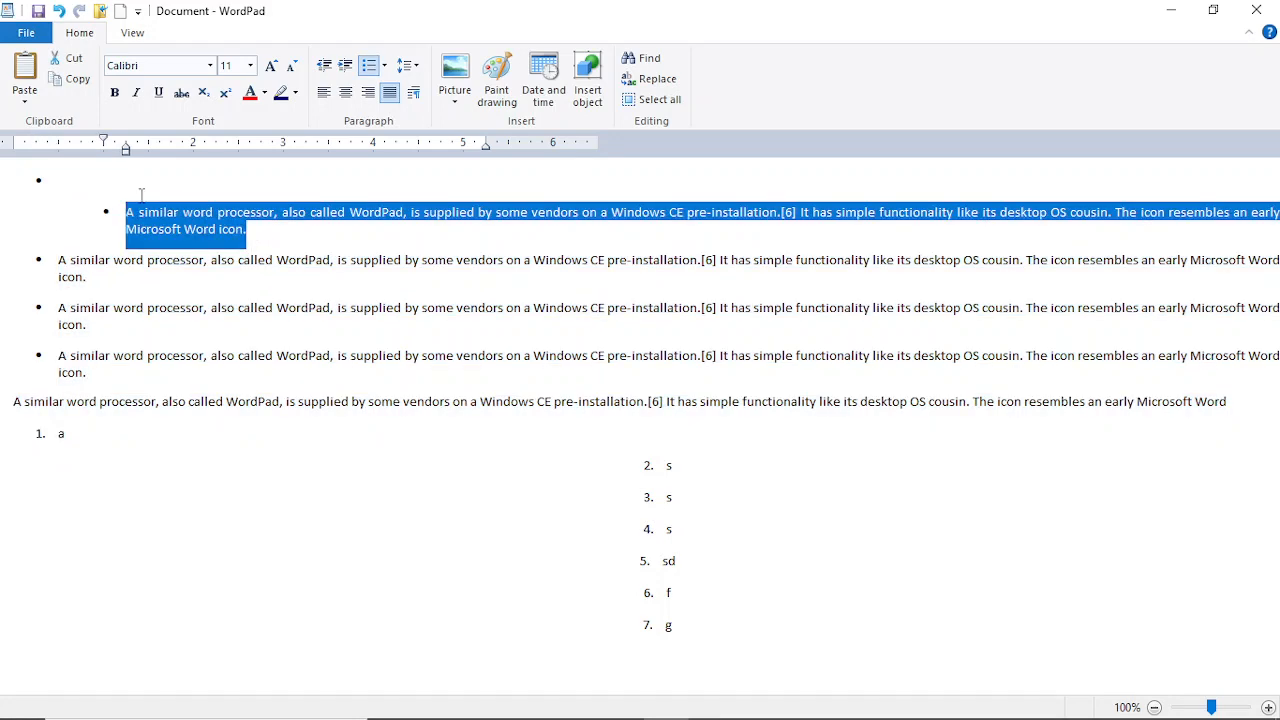
Step: Confirm the Paragraph settings unchanged and type zzzzzzz over the indented bullet's text
click(412, 93)
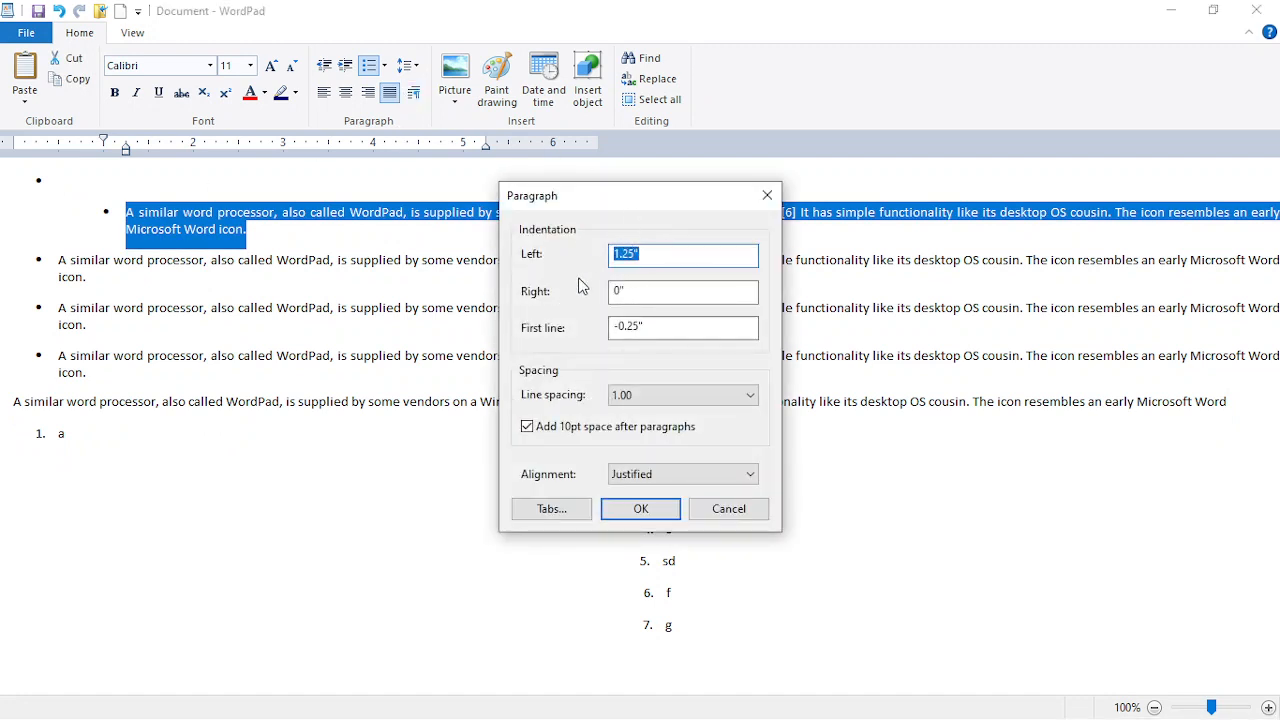
click(648, 511)
text(zzzz)
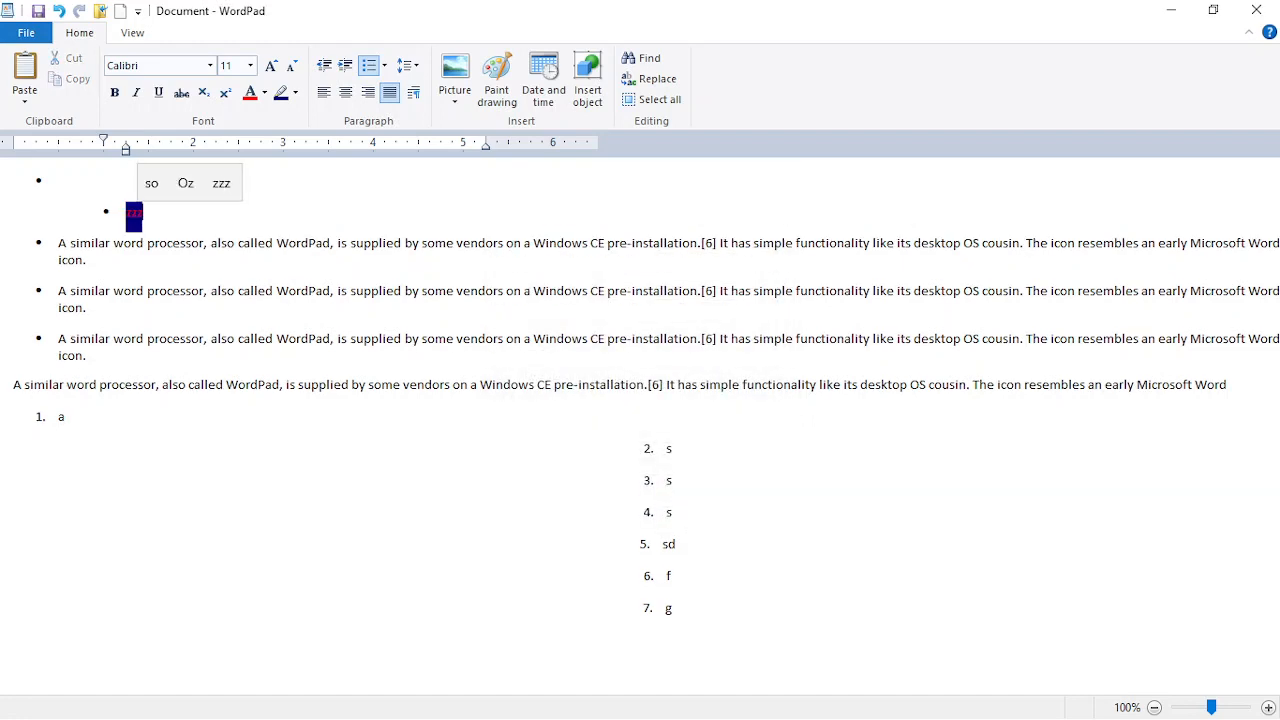
text(zzzz)
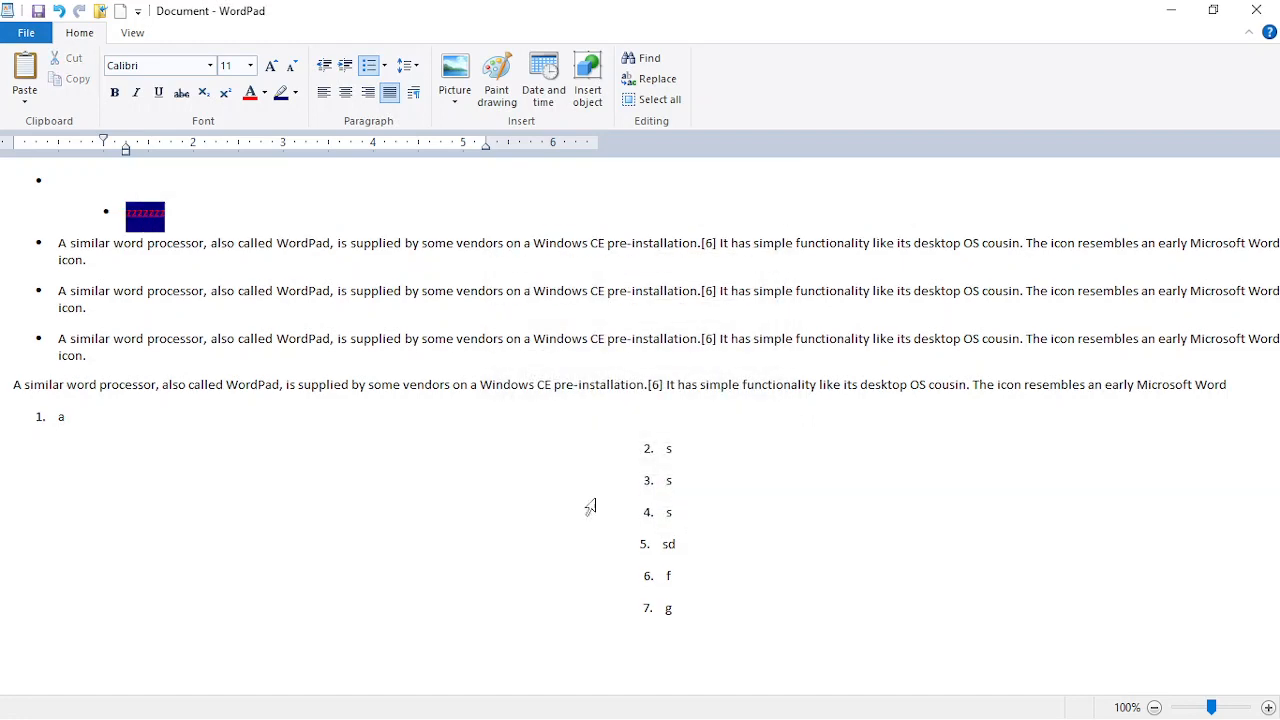
Step: Place the insertion point on the empty first bullet after glancing at the picture options
click(449, 103)
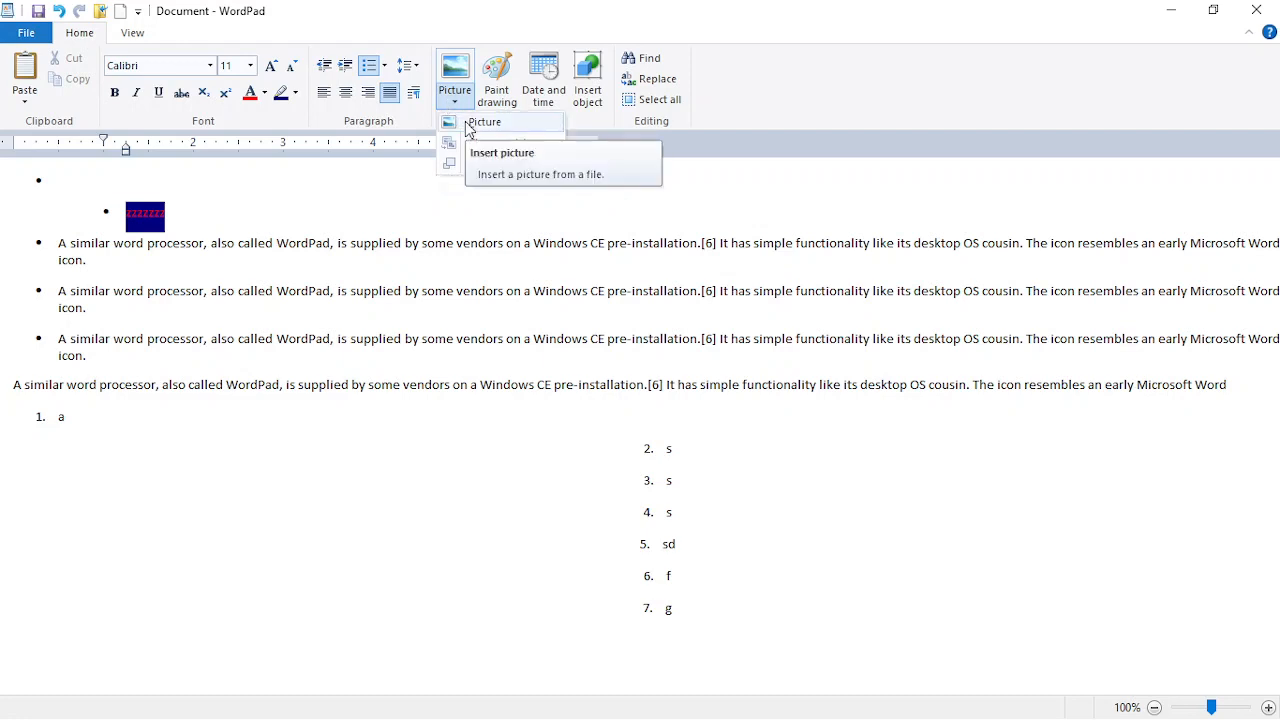
click(178, 210)
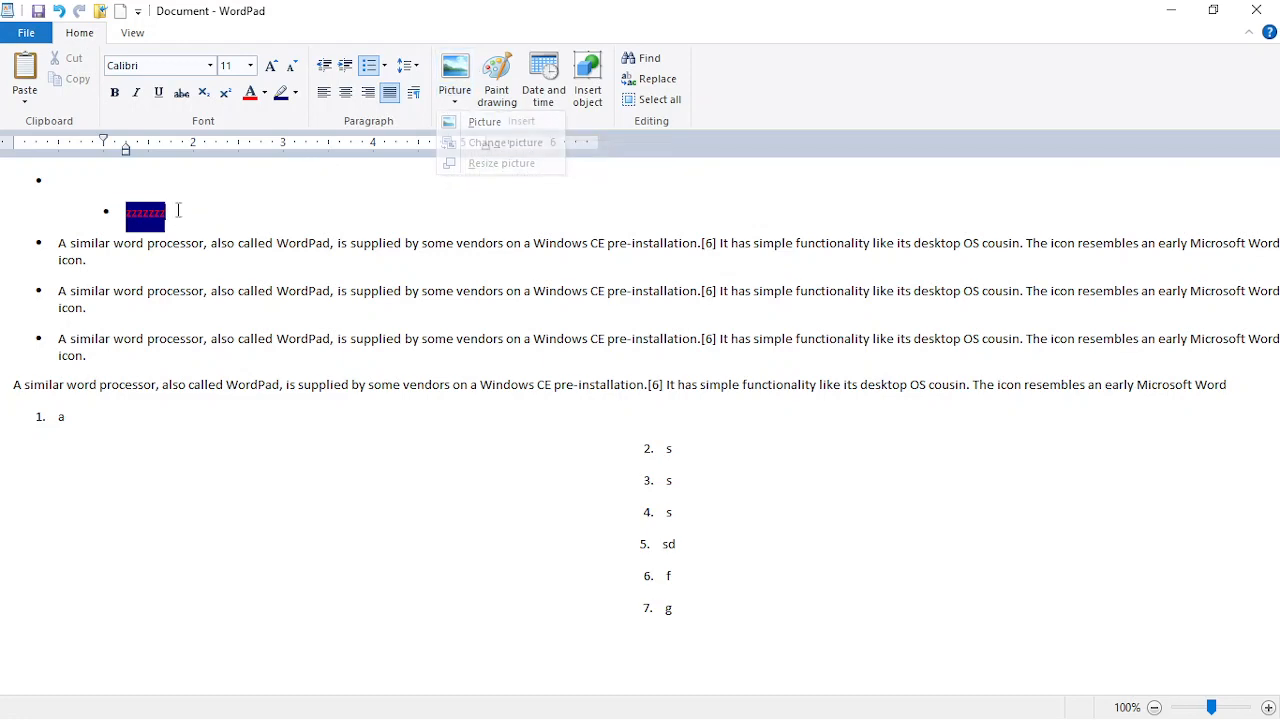
click(115, 193)
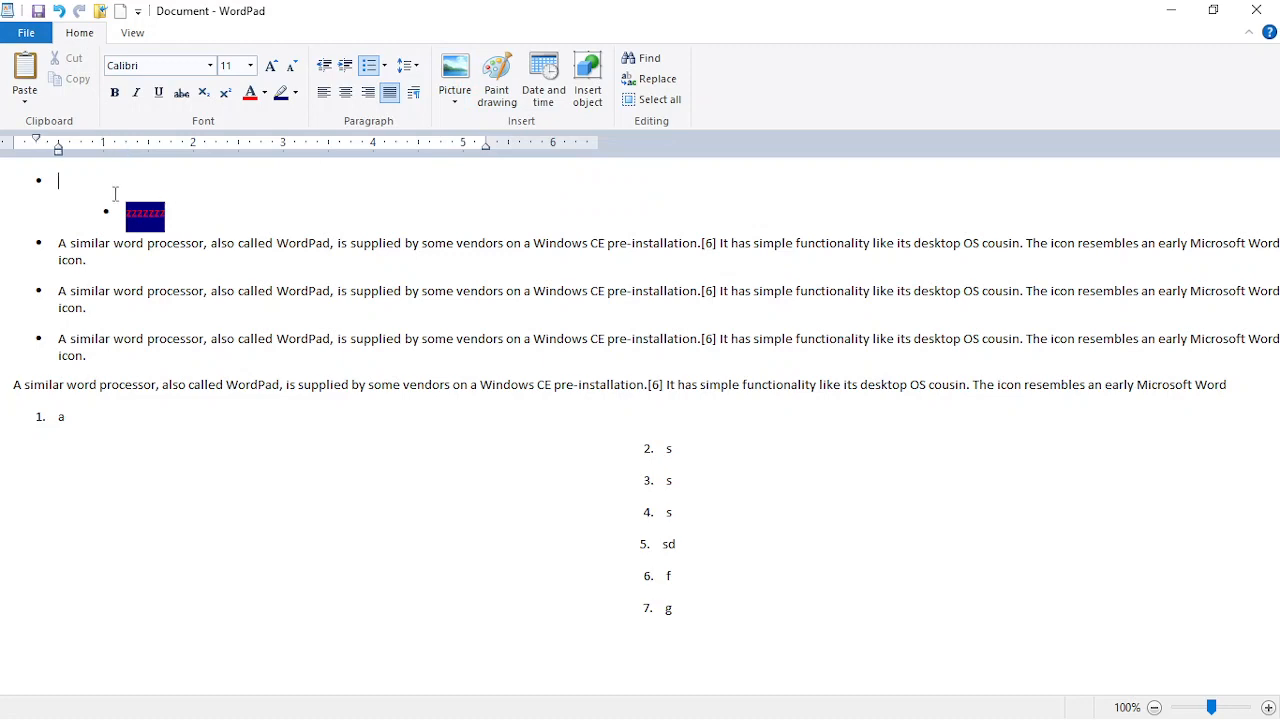
Step: Insert the picture 34_Moment.jpg from the Captures folder
click(470, 106)
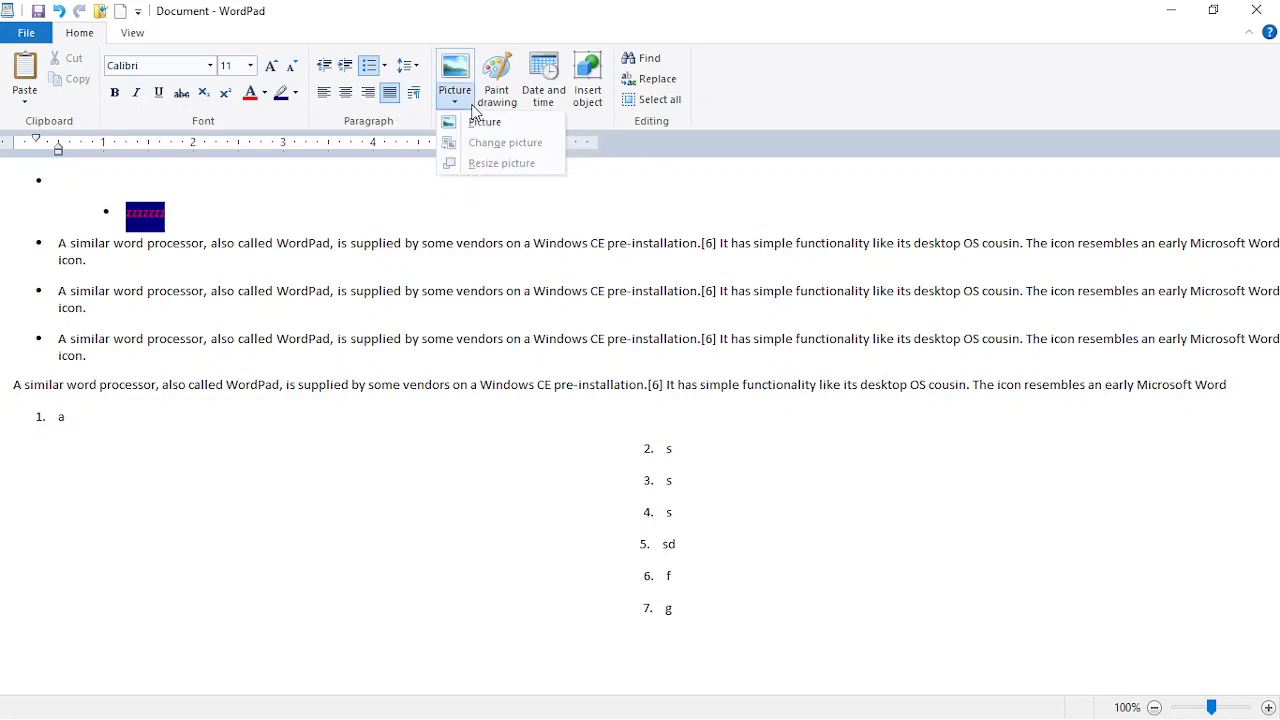
click(474, 123)
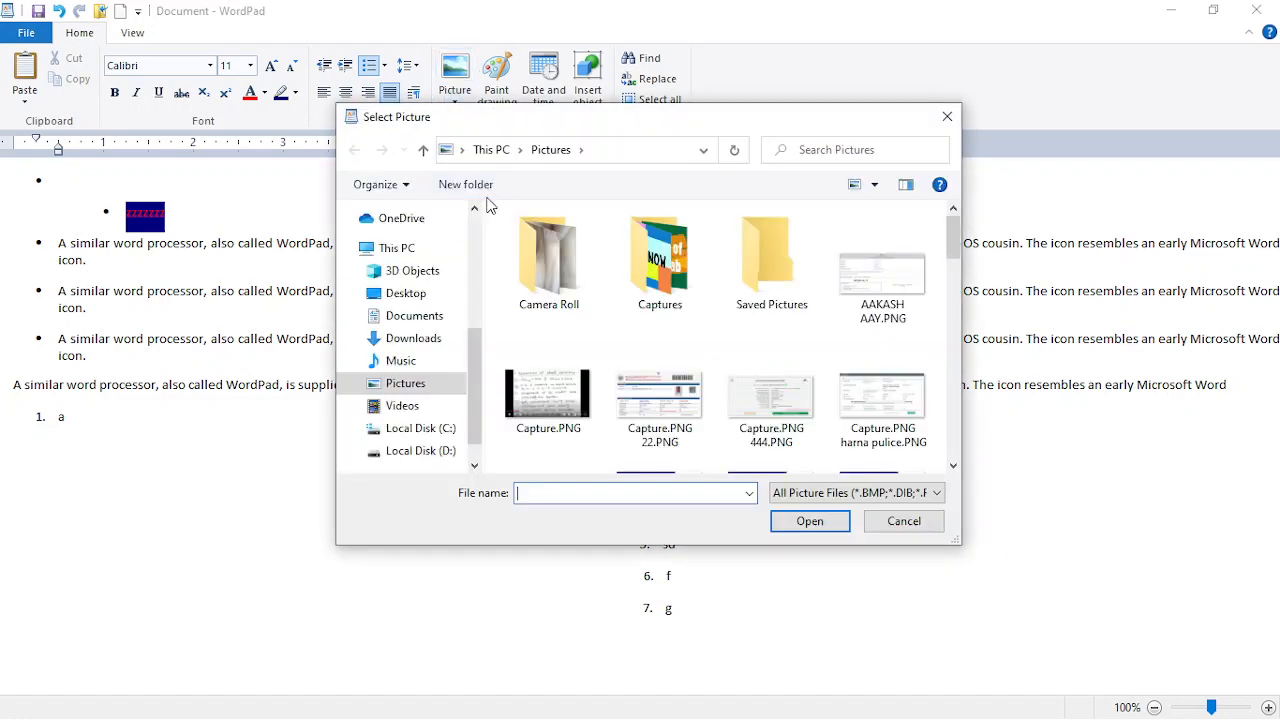
double_click(668, 262)
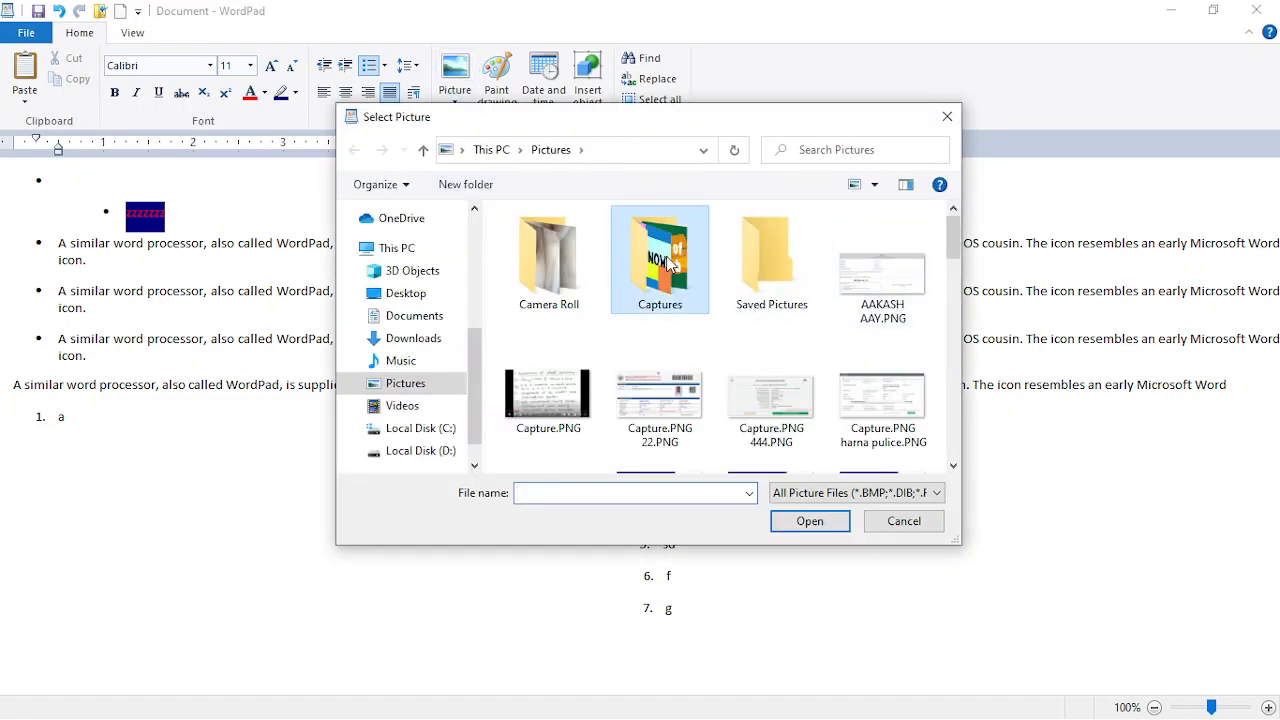
double_click(662, 270)
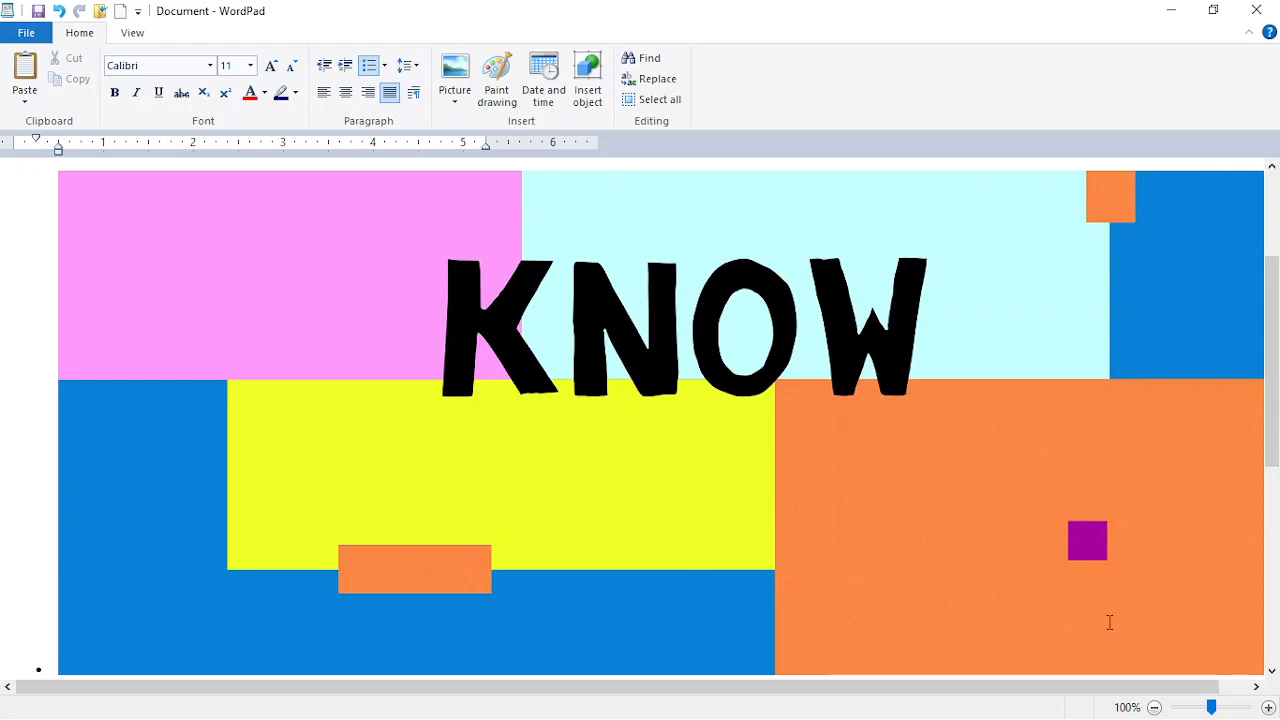
Step: Drag the KNOW picture's corner handle inward repeatedly until it is a small banner
click(1272, 670)
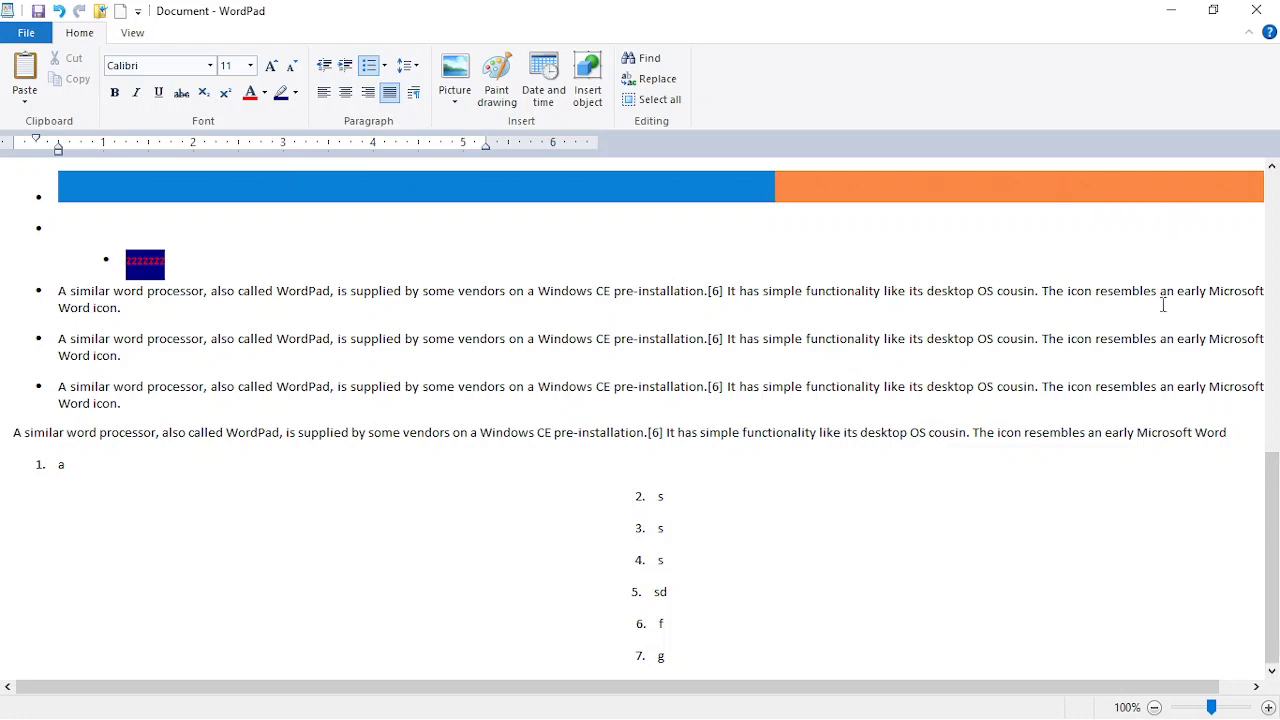
click(809, 195)
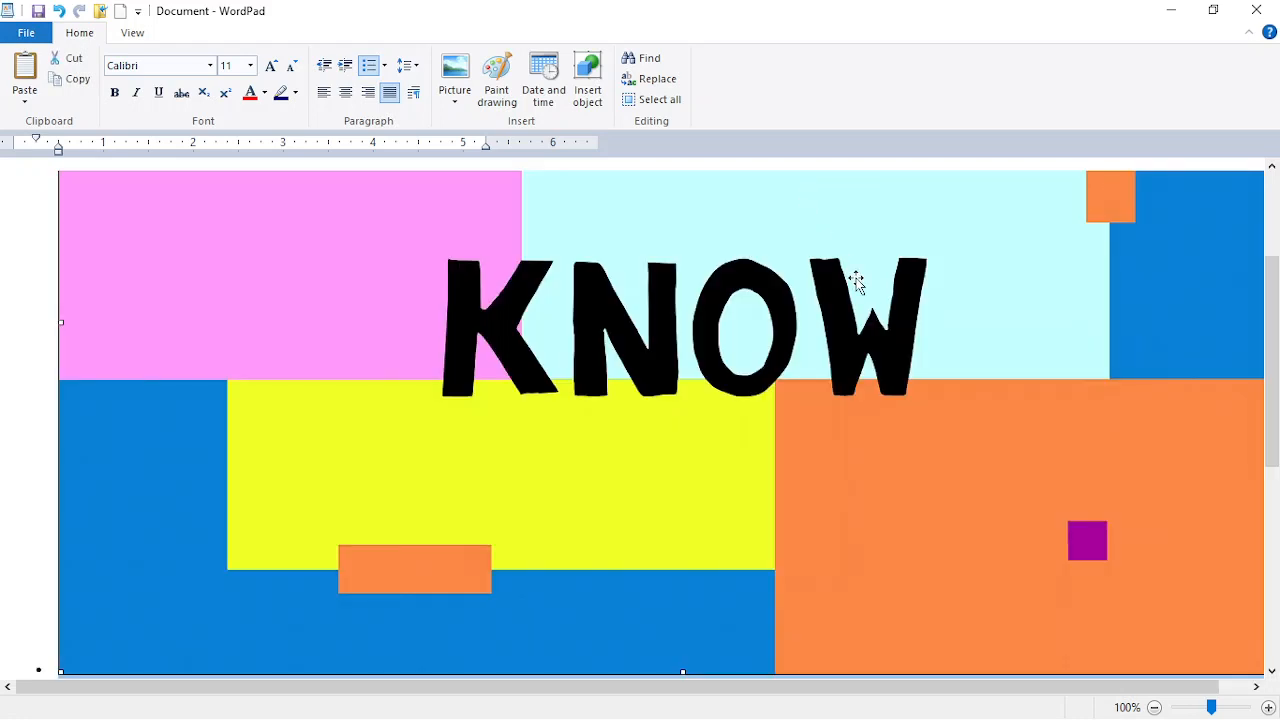
ctrl+scroll(857, 279, down, 7)
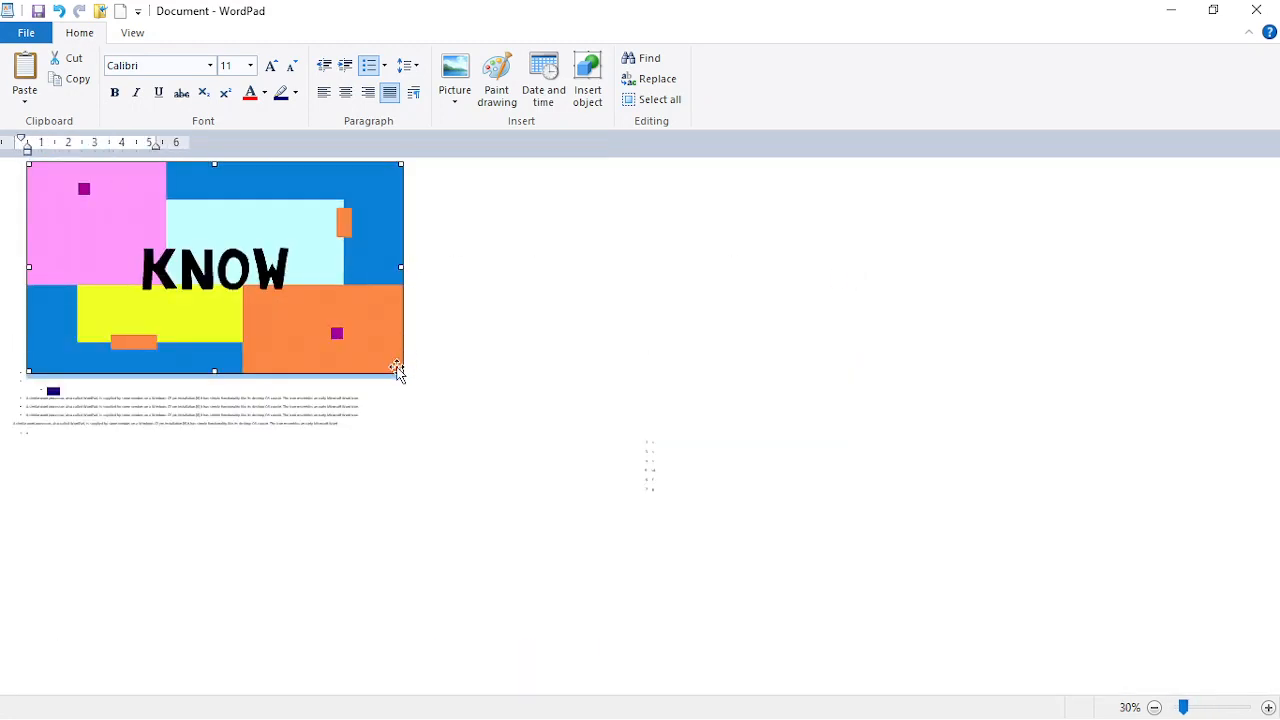
drag(398, 370, 273, 282)
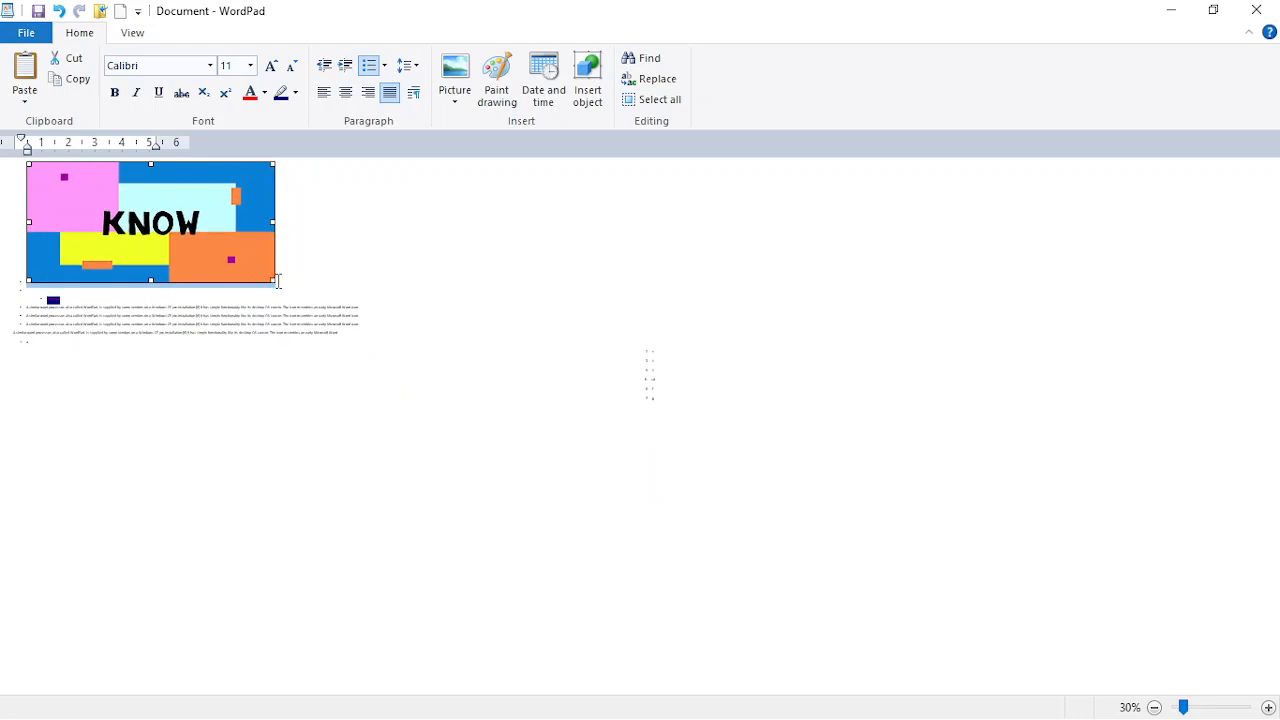
drag(270, 277, 30, 214)
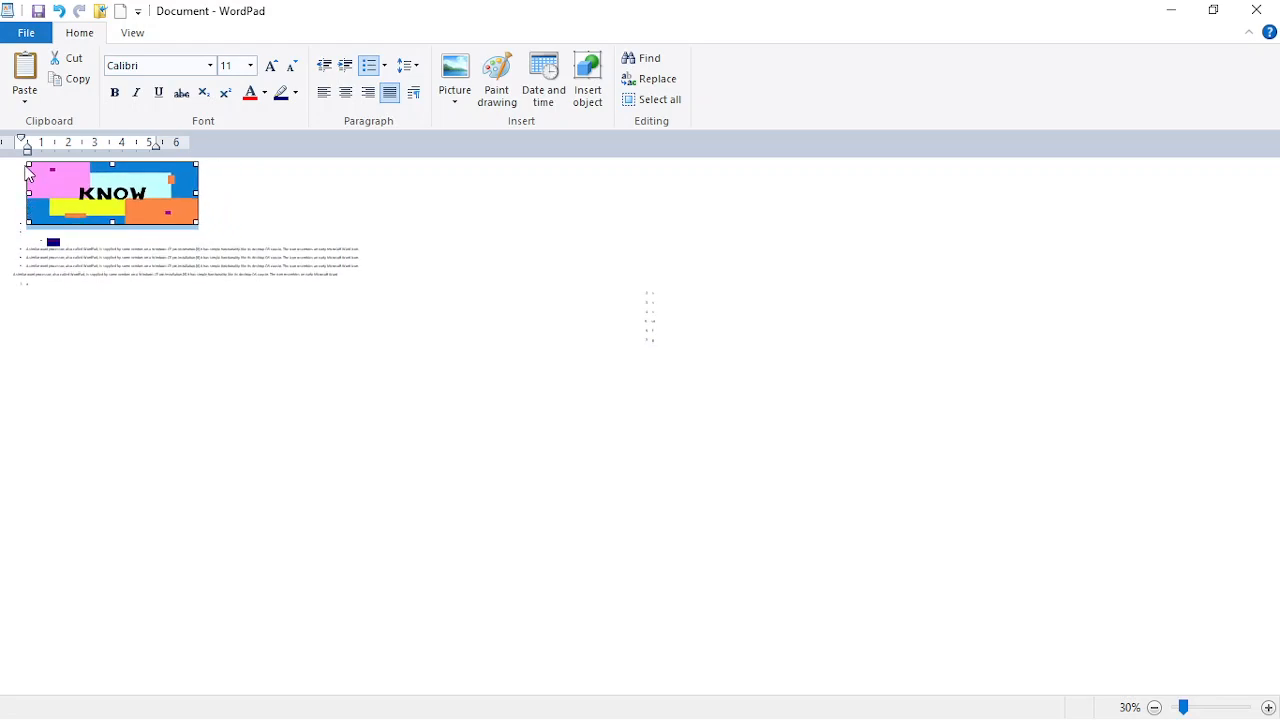
drag(27, 163, 118, 200)
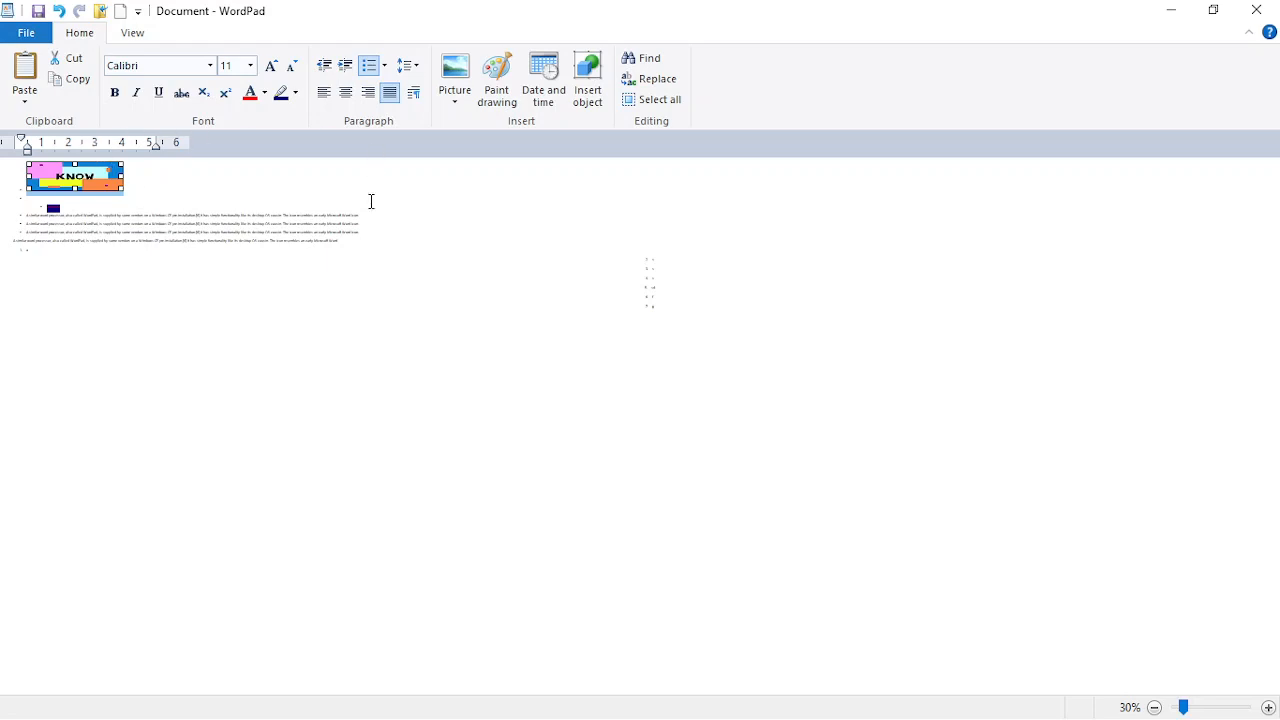
Step: At 66% zoom, narrow the KNOW picture and embed a new blank Paint drawing below it
click(1225, 710)
click(1225, 710)
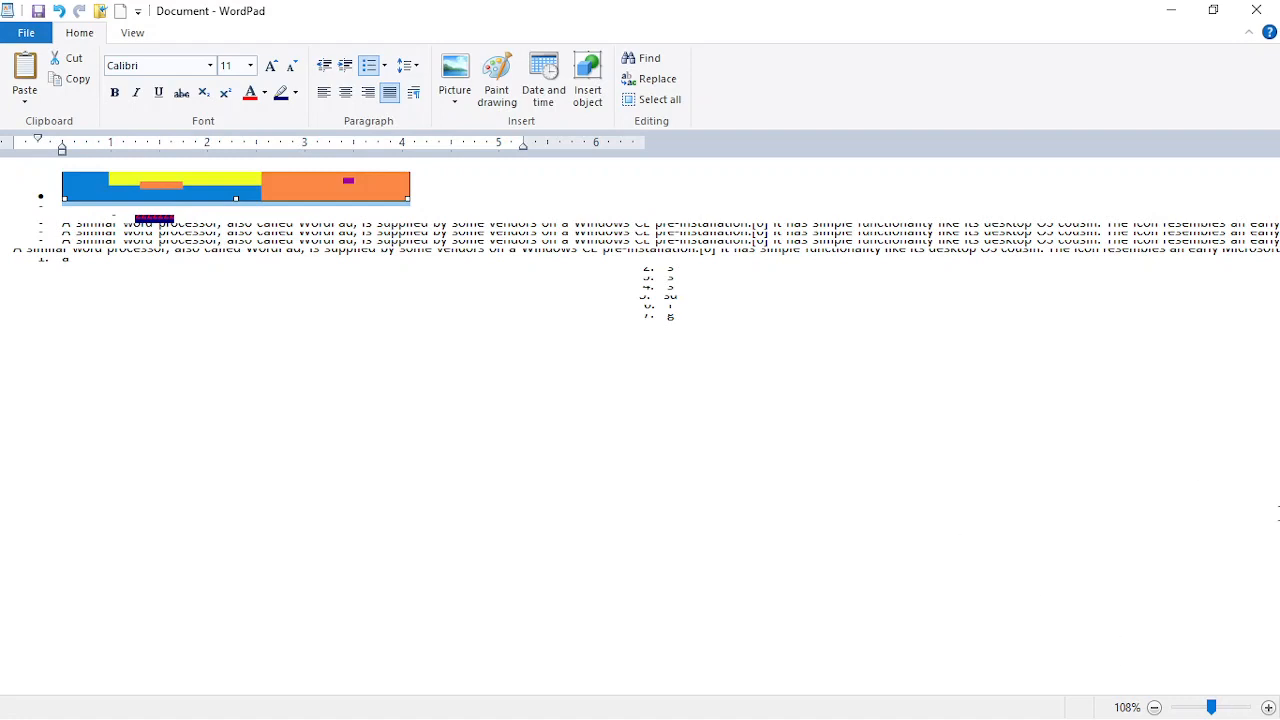
click(1277, 510)
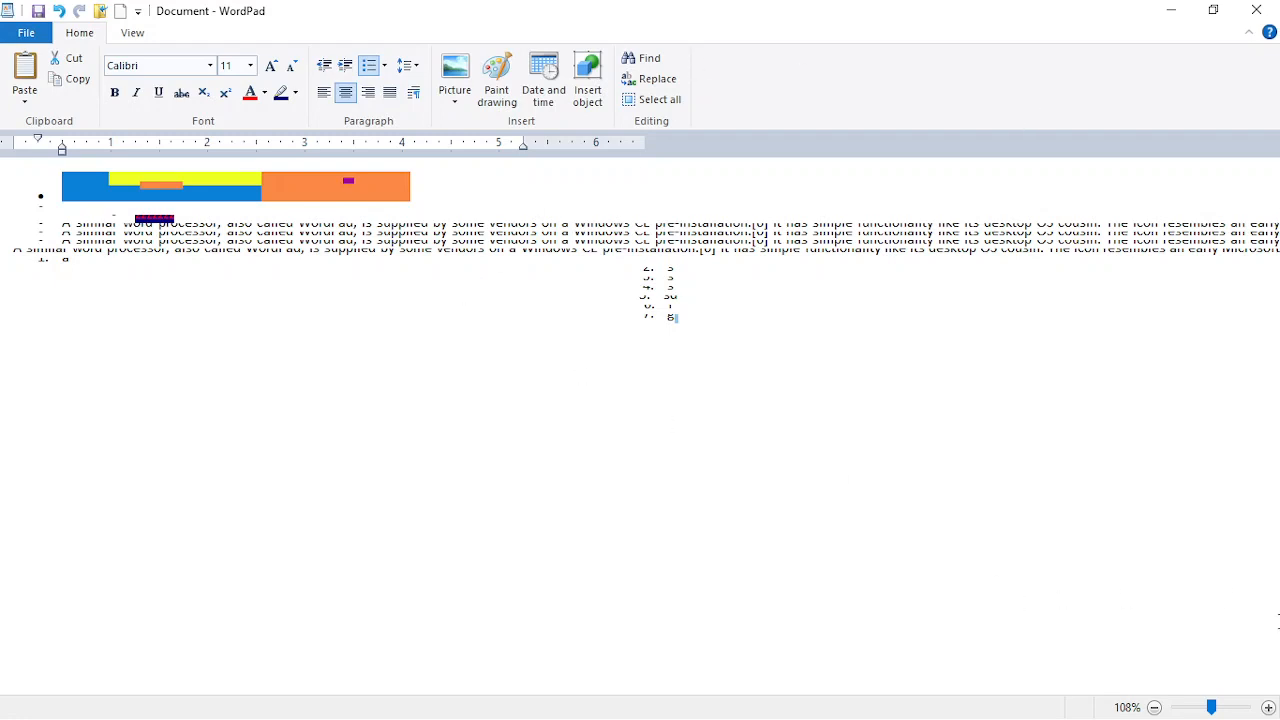
click(1197, 709)
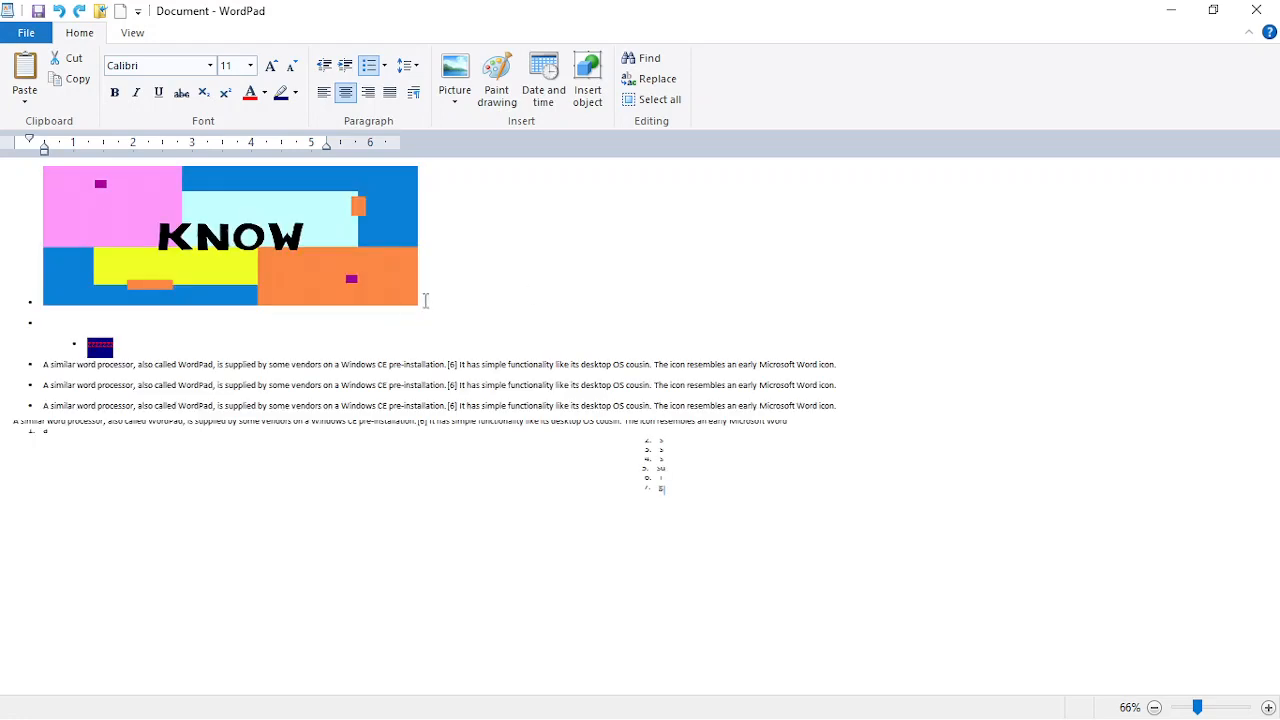
click(192, 247)
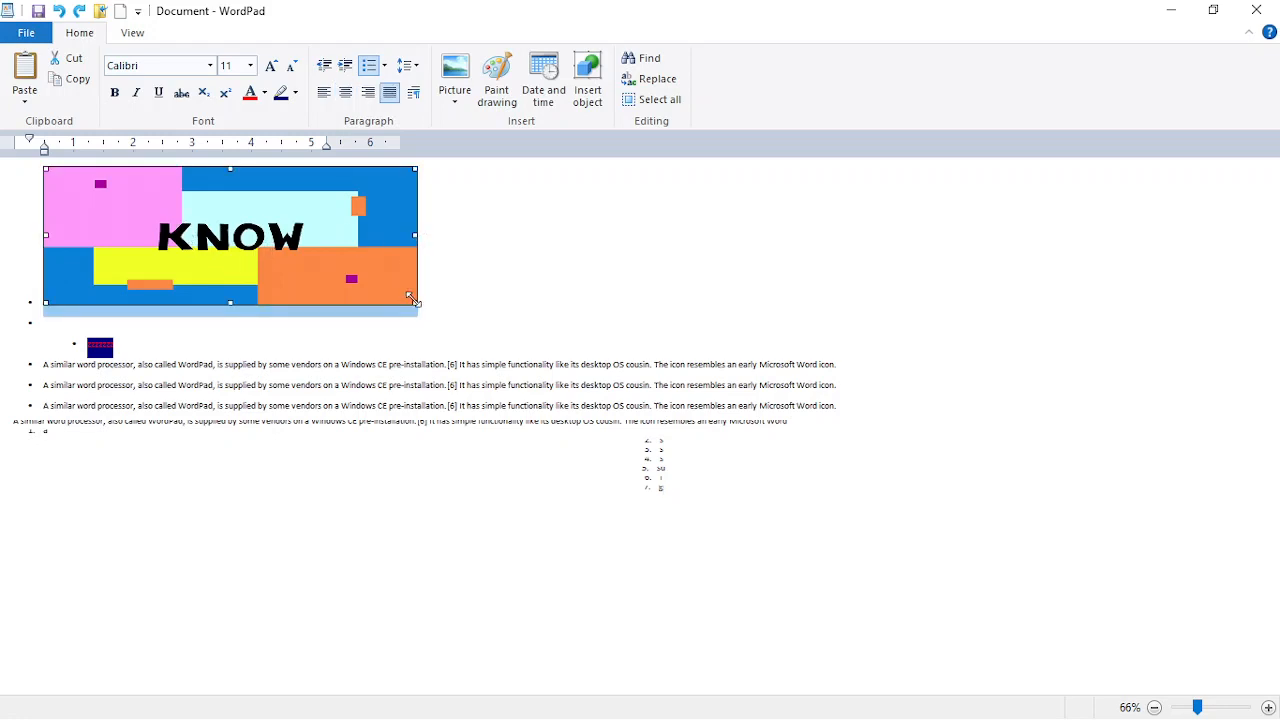
drag(415, 237, 286, 247)
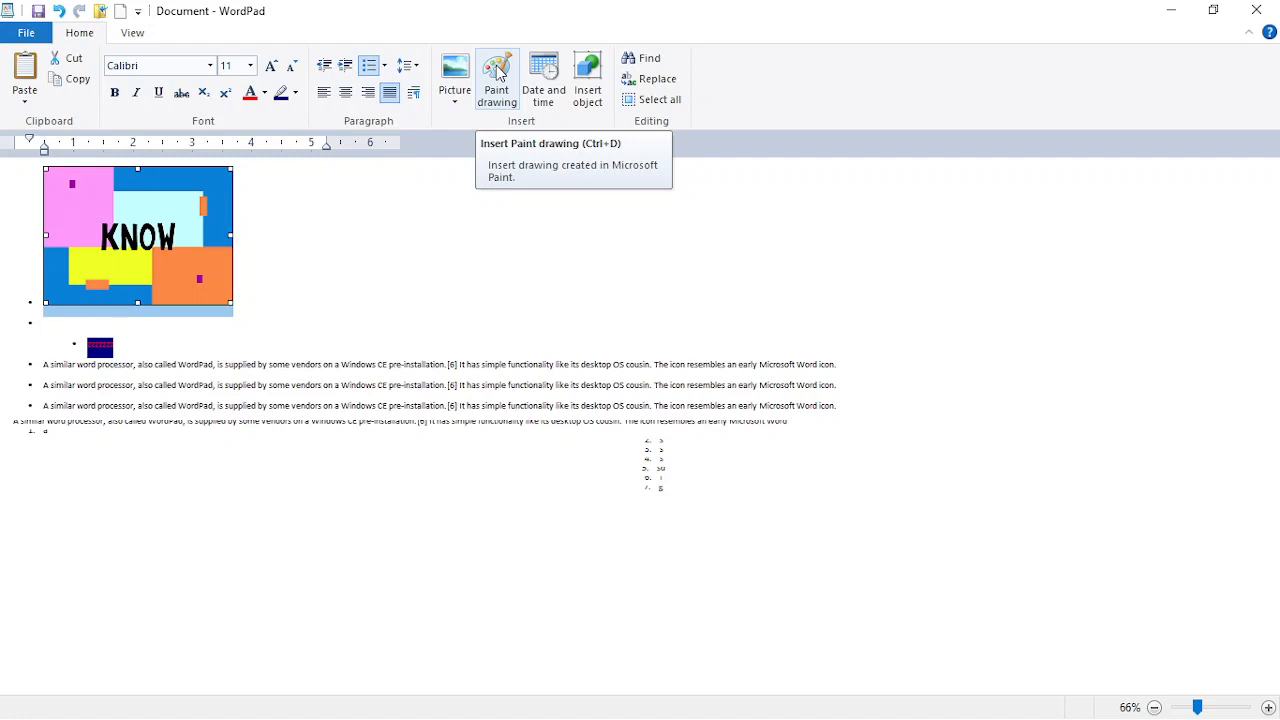
click(423, 179)
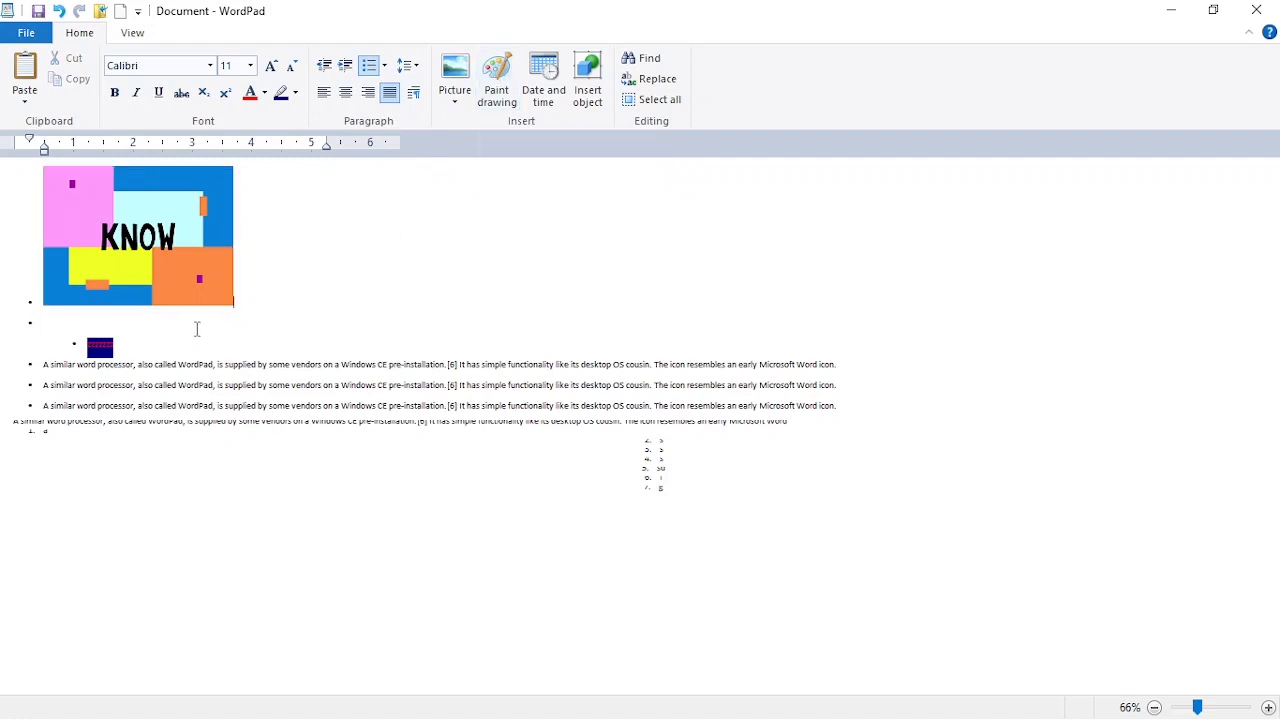
click(505, 104)
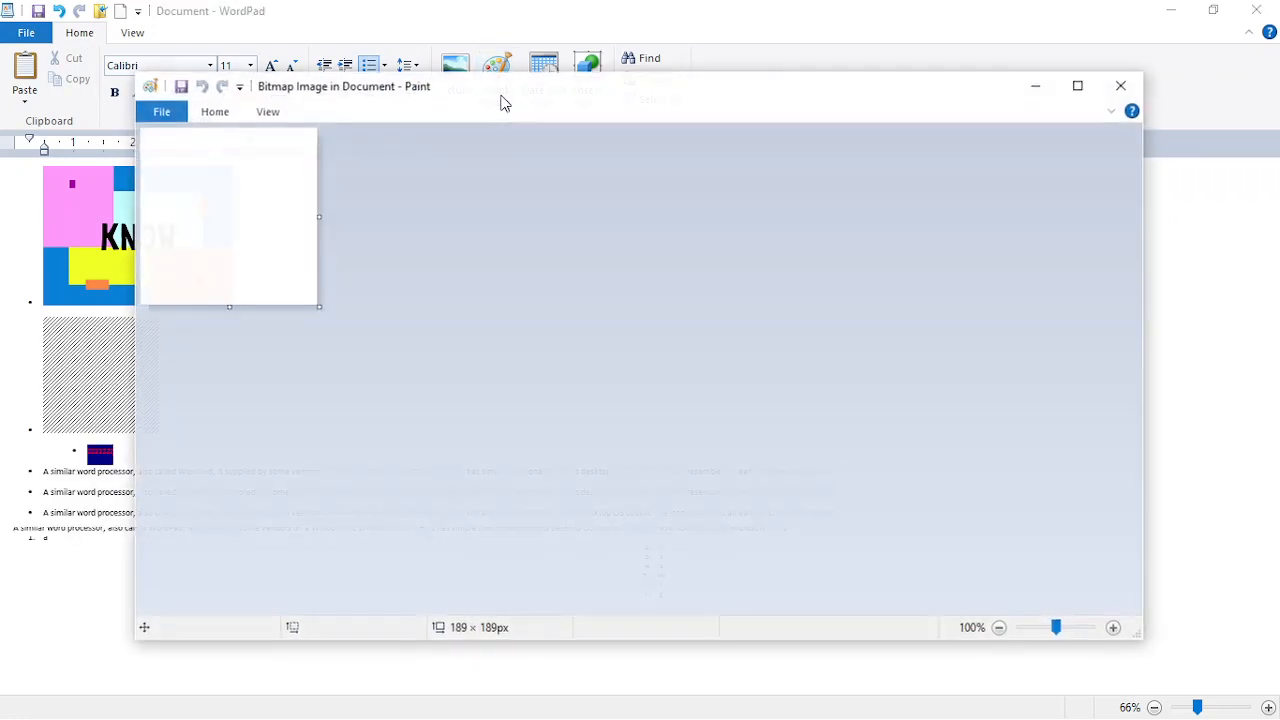
Step: Draw a rectangle near the top-left of the Paint canvas
click(218, 113)
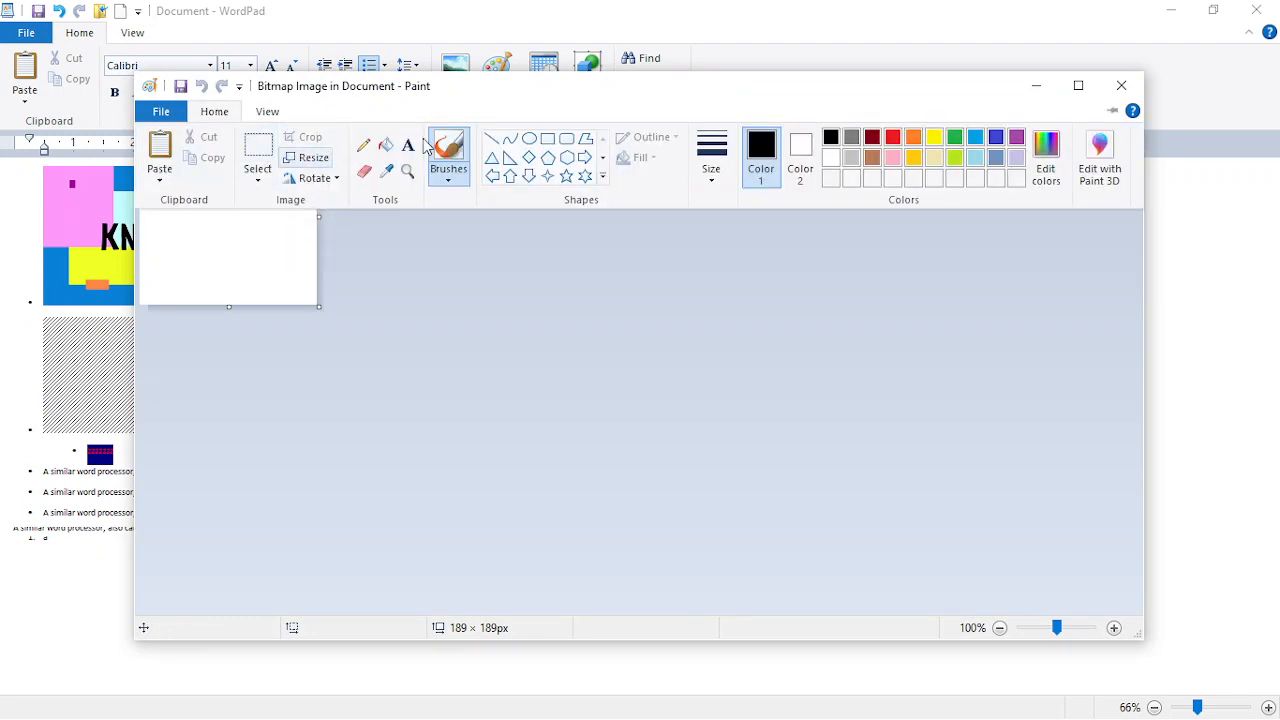
click(548, 139)
drag(161, 155, 264, 223)
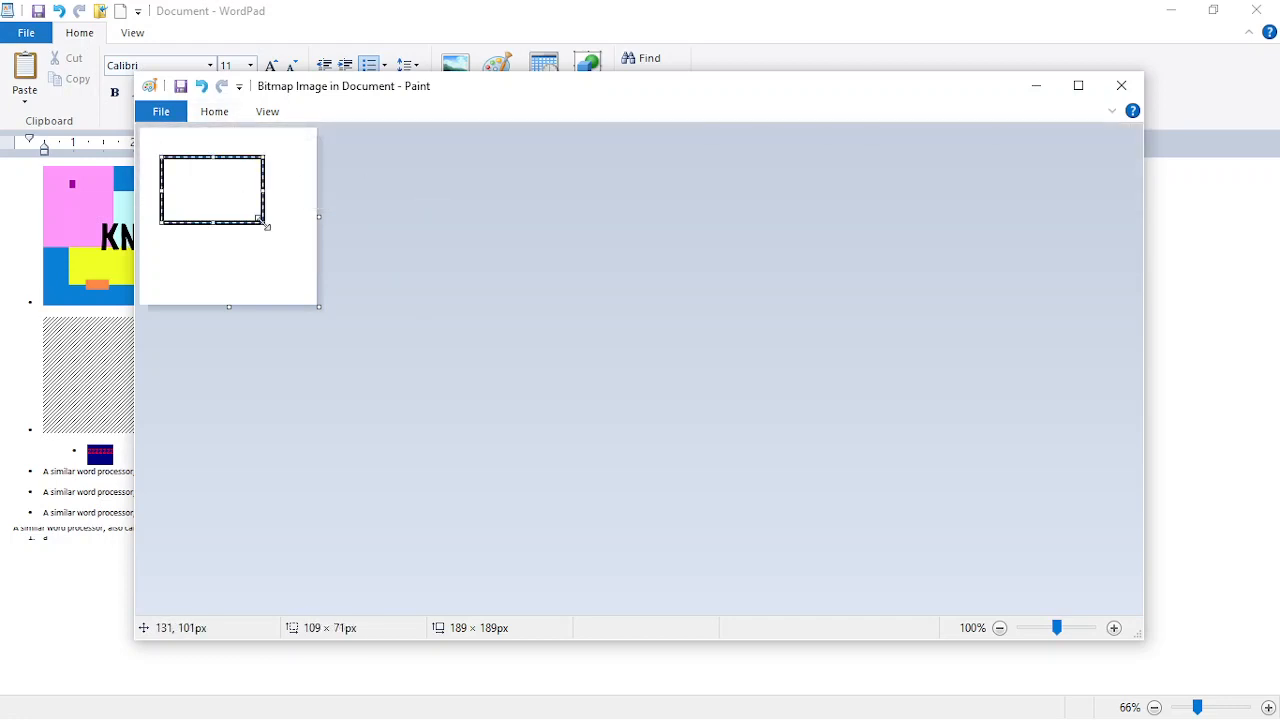
Step: Make the rectangle orange, outline and solid fill inside
click(214, 116)
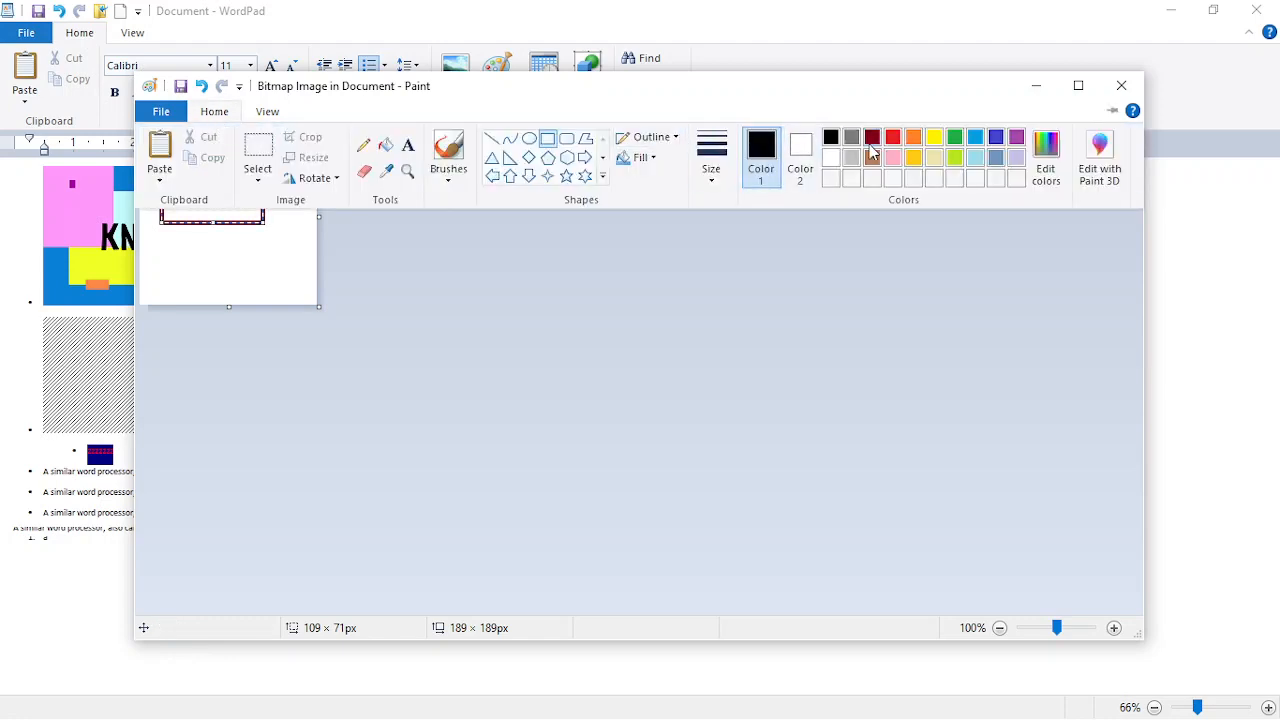
click(918, 140)
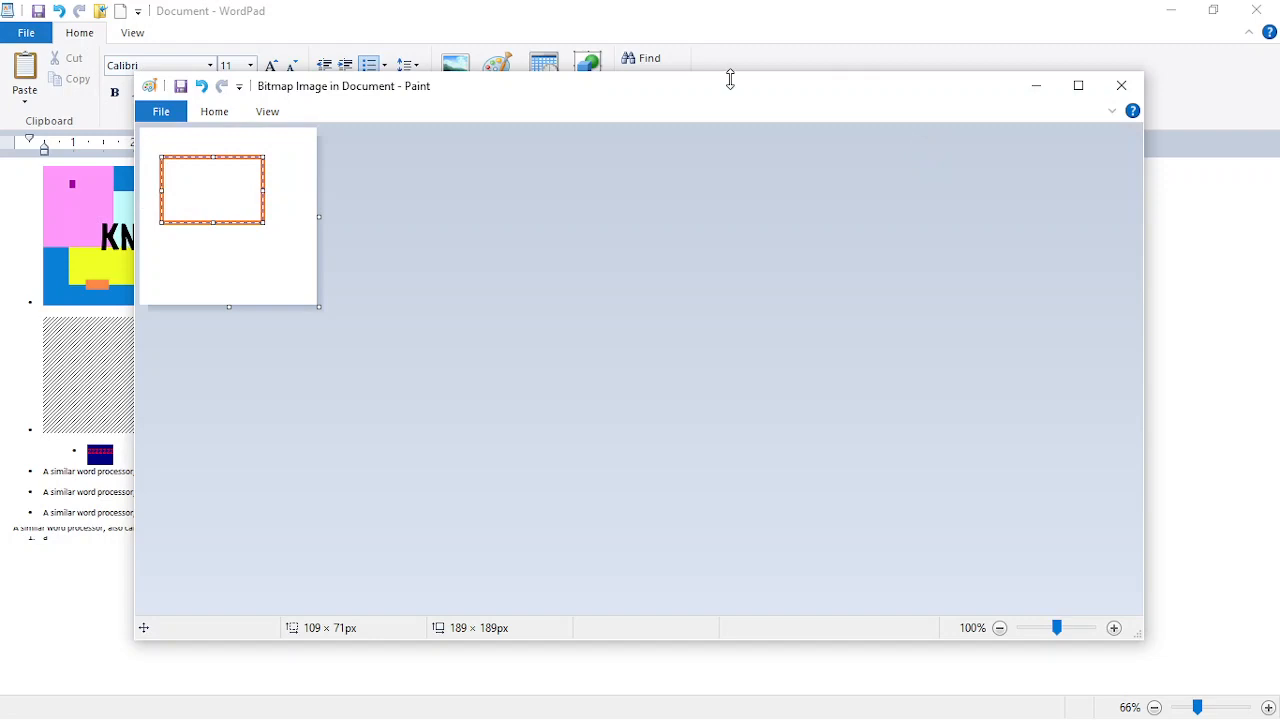
click(229, 115)
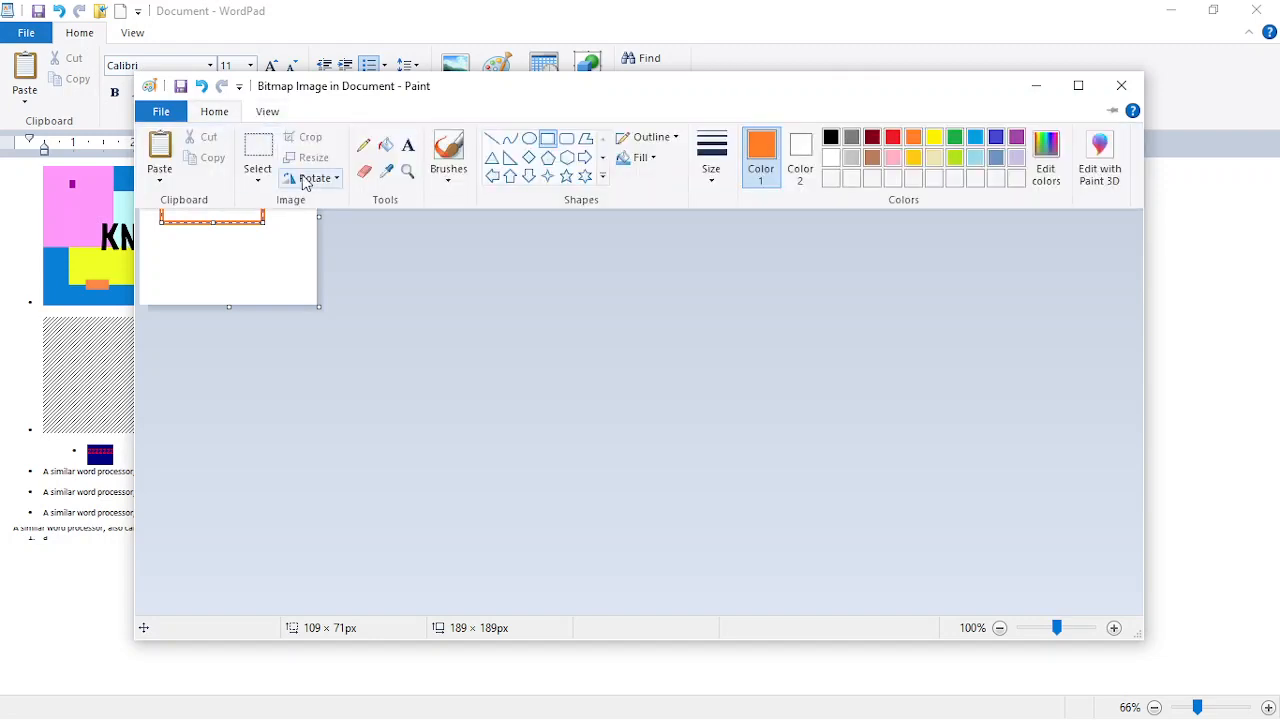
click(385, 147)
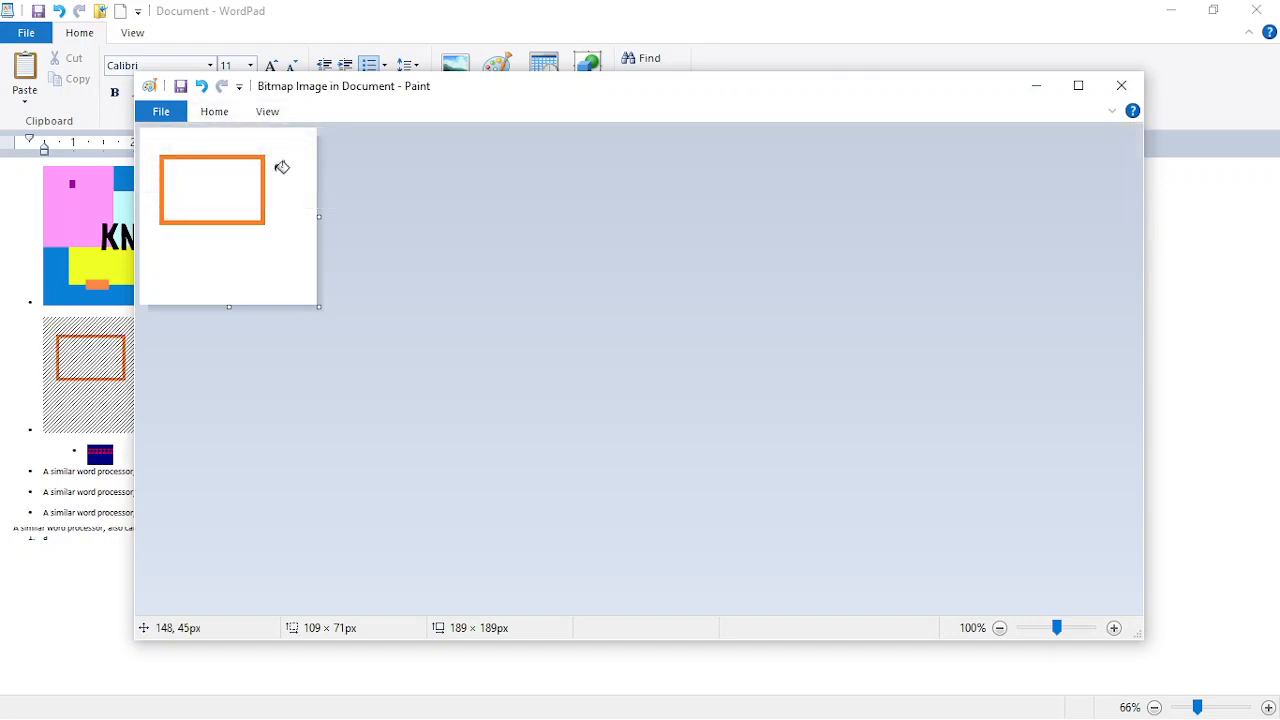
click(230, 182)
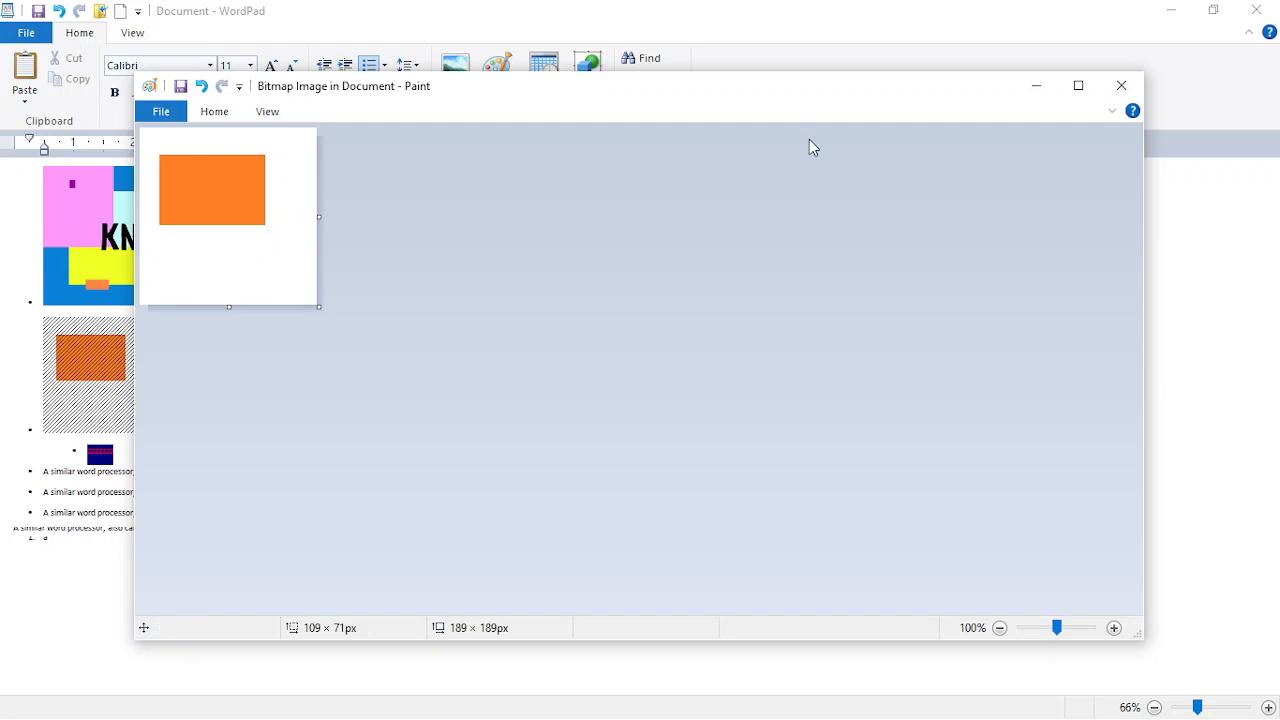
Step: Close Paint, shrink the embedded orange drawing, and open the Date and Time formats
click(1122, 85)
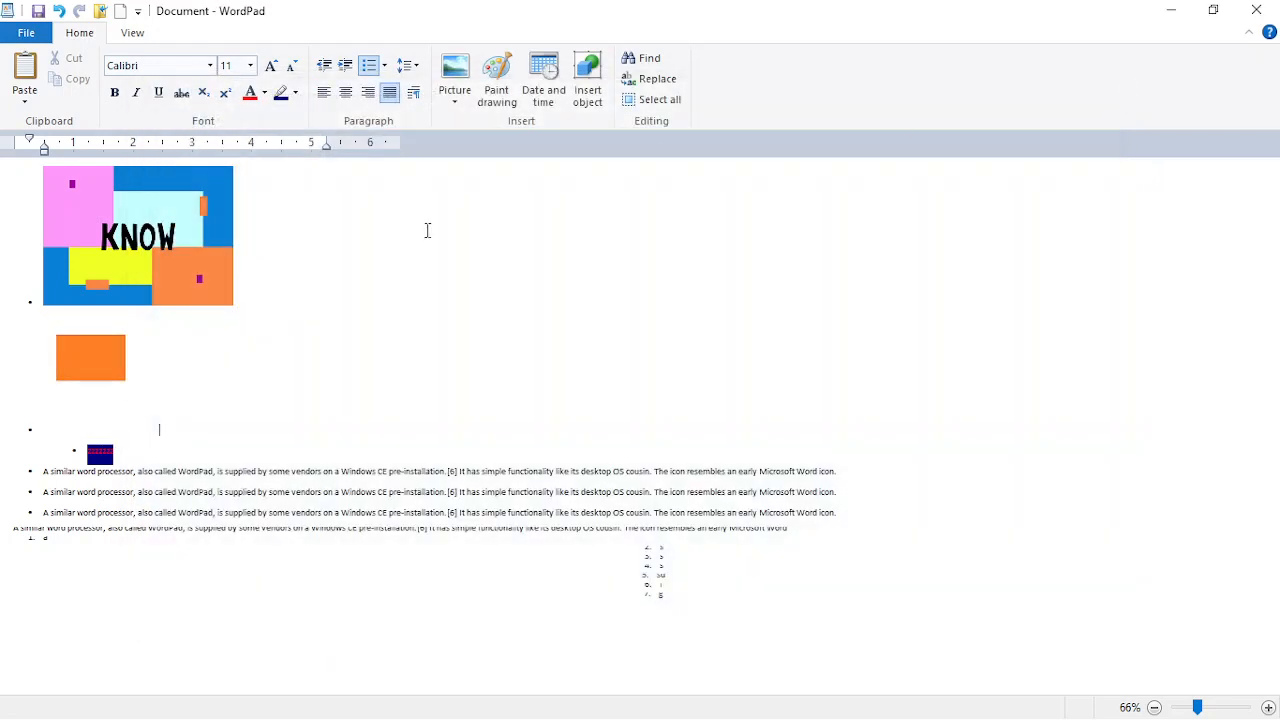
click(91, 349)
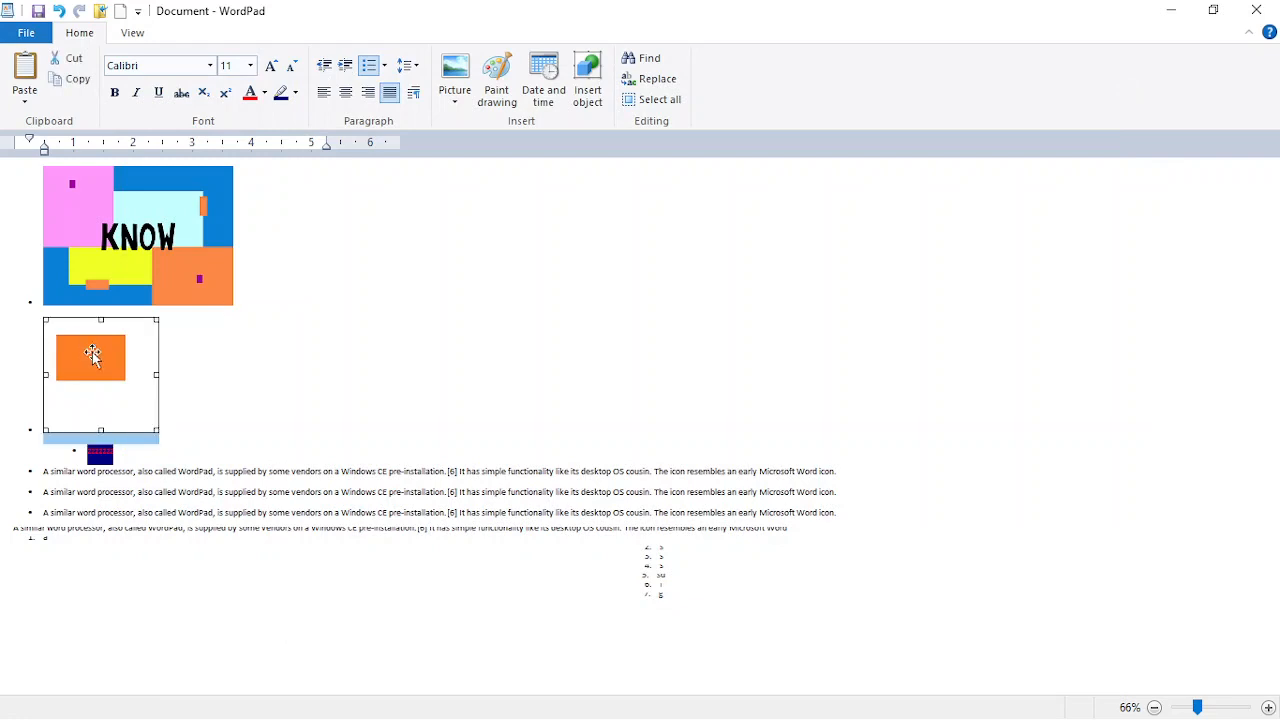
drag(155, 430, 130, 423)
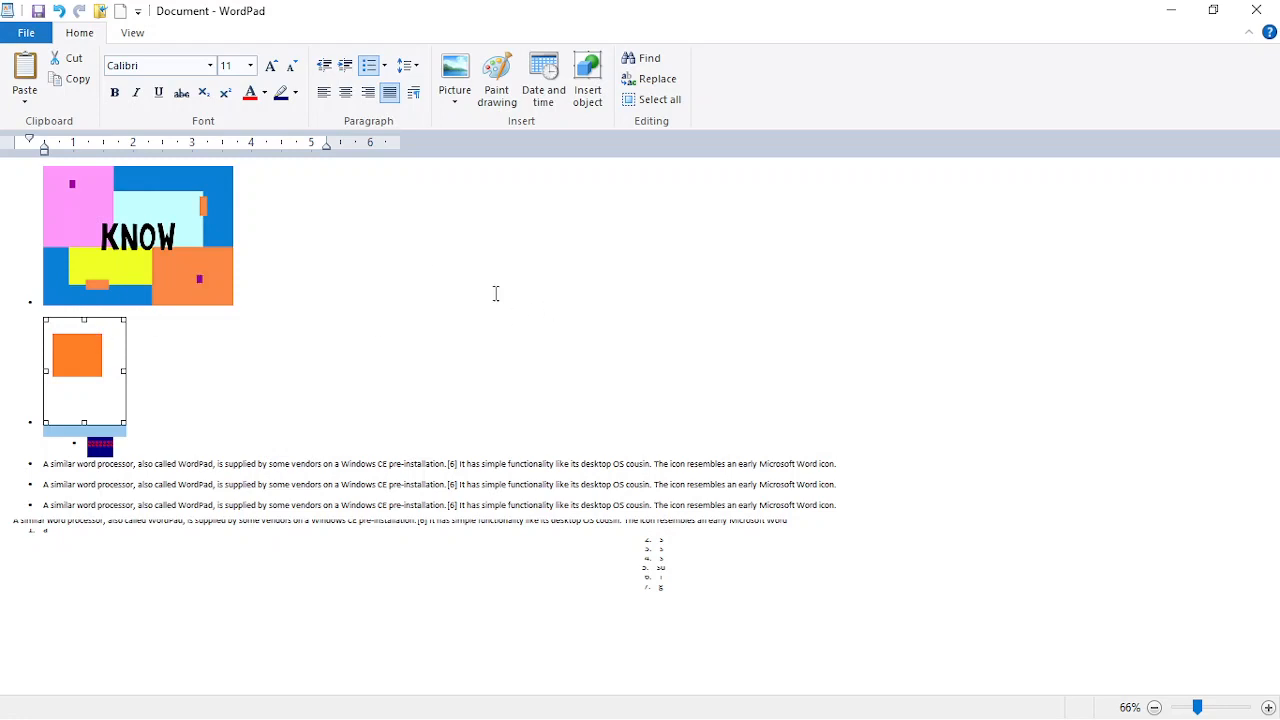
click(550, 100)
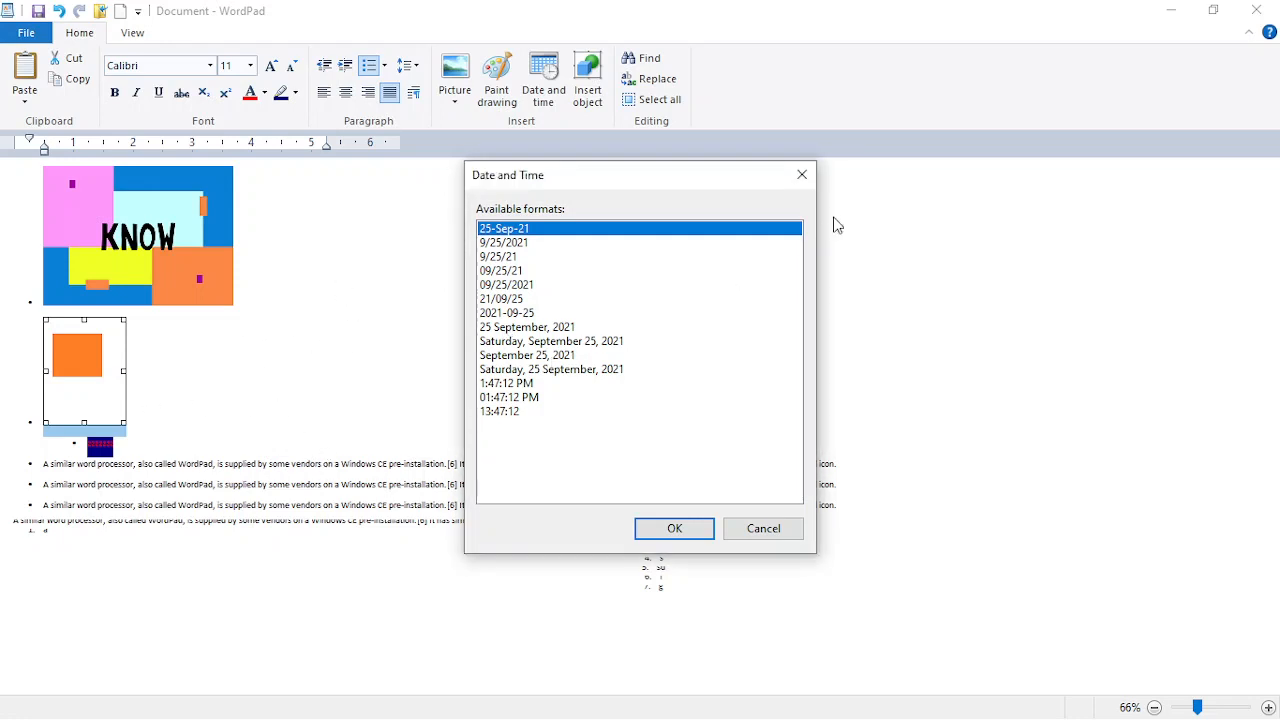
Step: Insert the long date '25 September, 2021' right after the KNOW picture
click(811, 184)
click(280, 294)
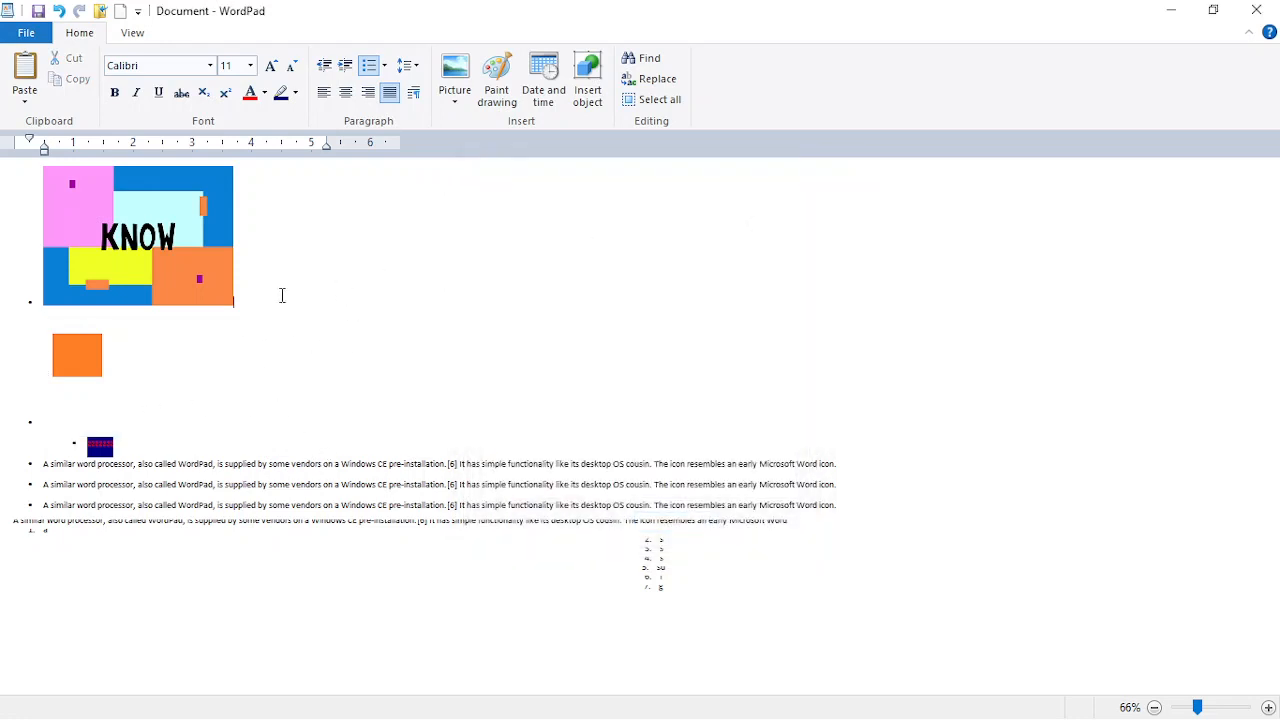
click(540, 62)
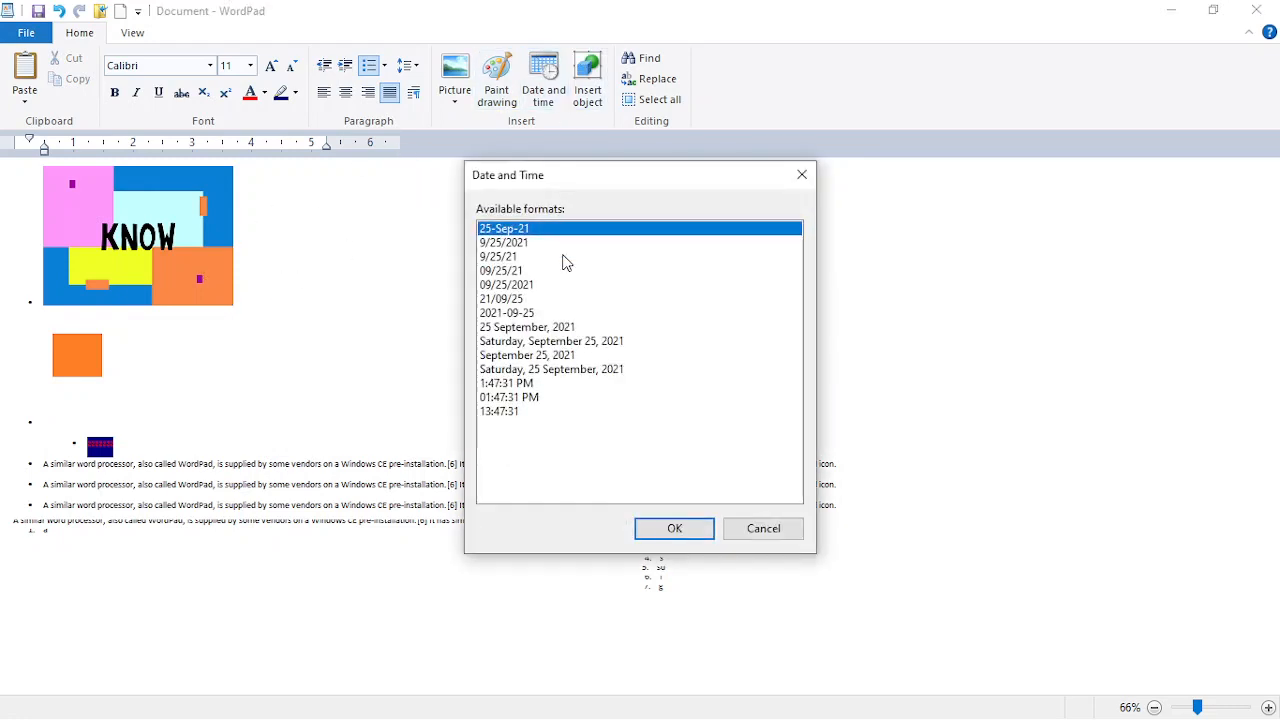
click(528, 327)
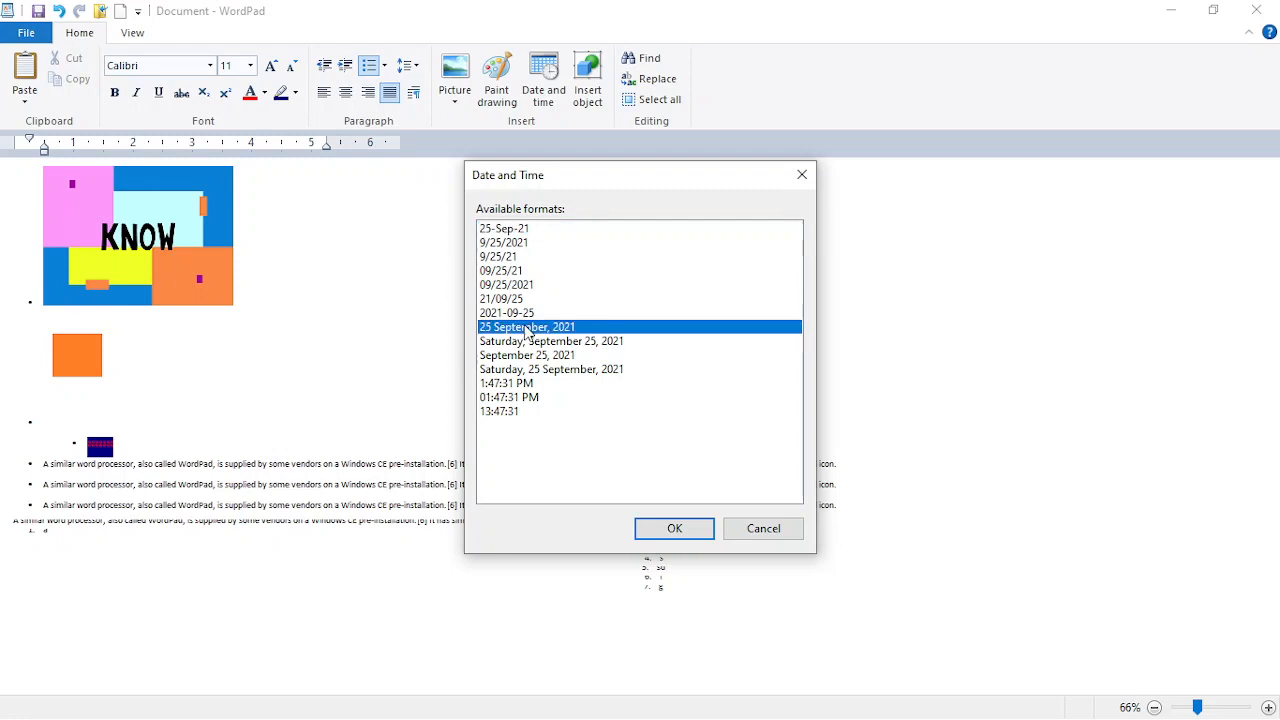
click(664, 530)
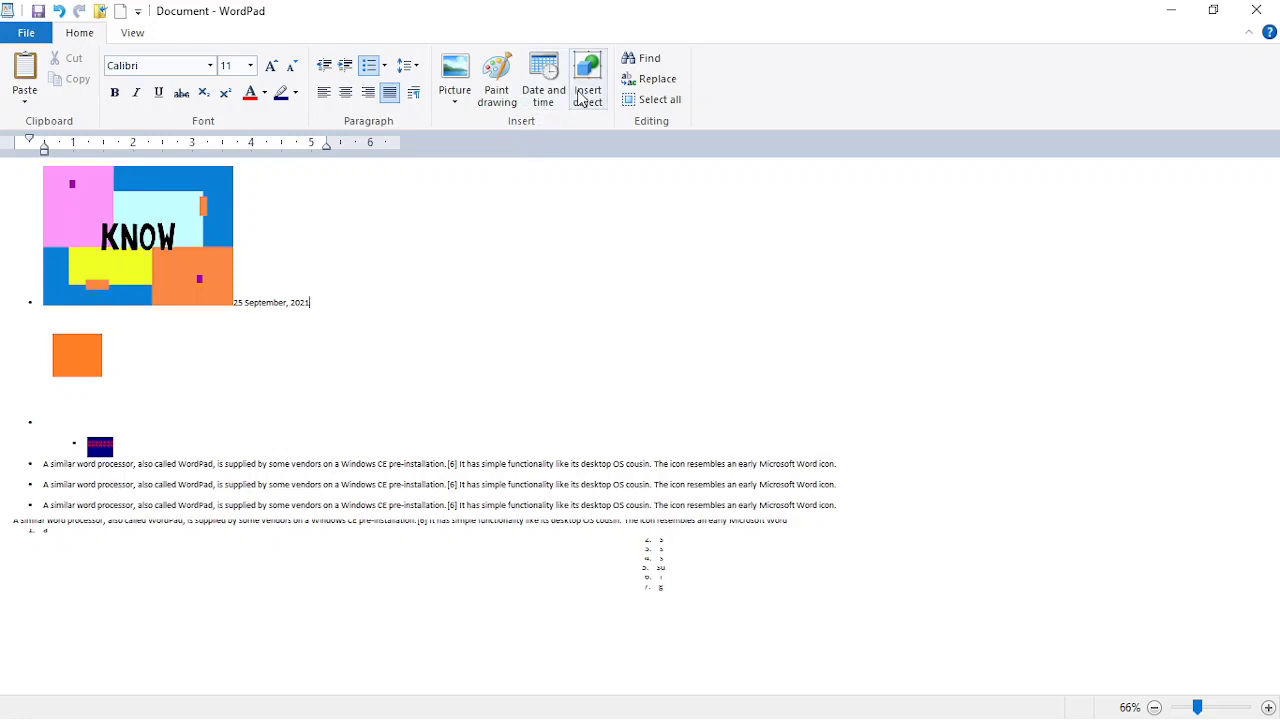
Step: Insert the 24-hour time '13:47:41' after the date
click(532, 101)
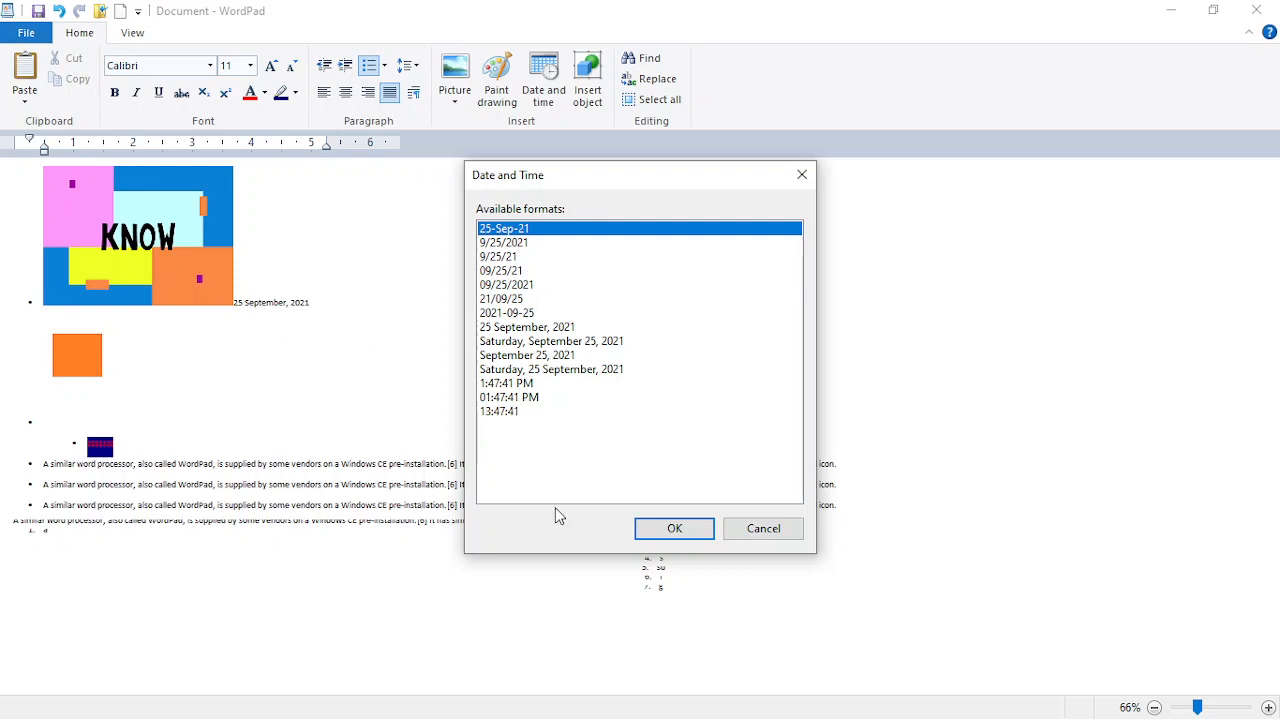
click(515, 411)
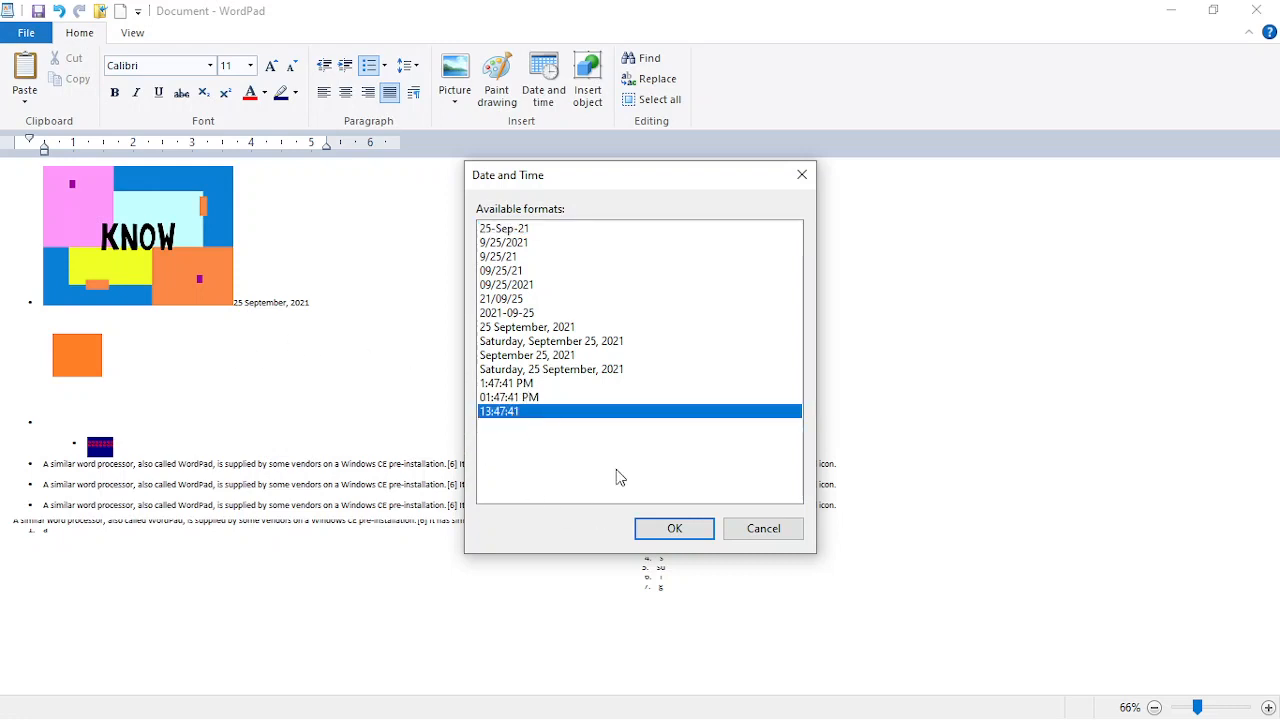
click(699, 533)
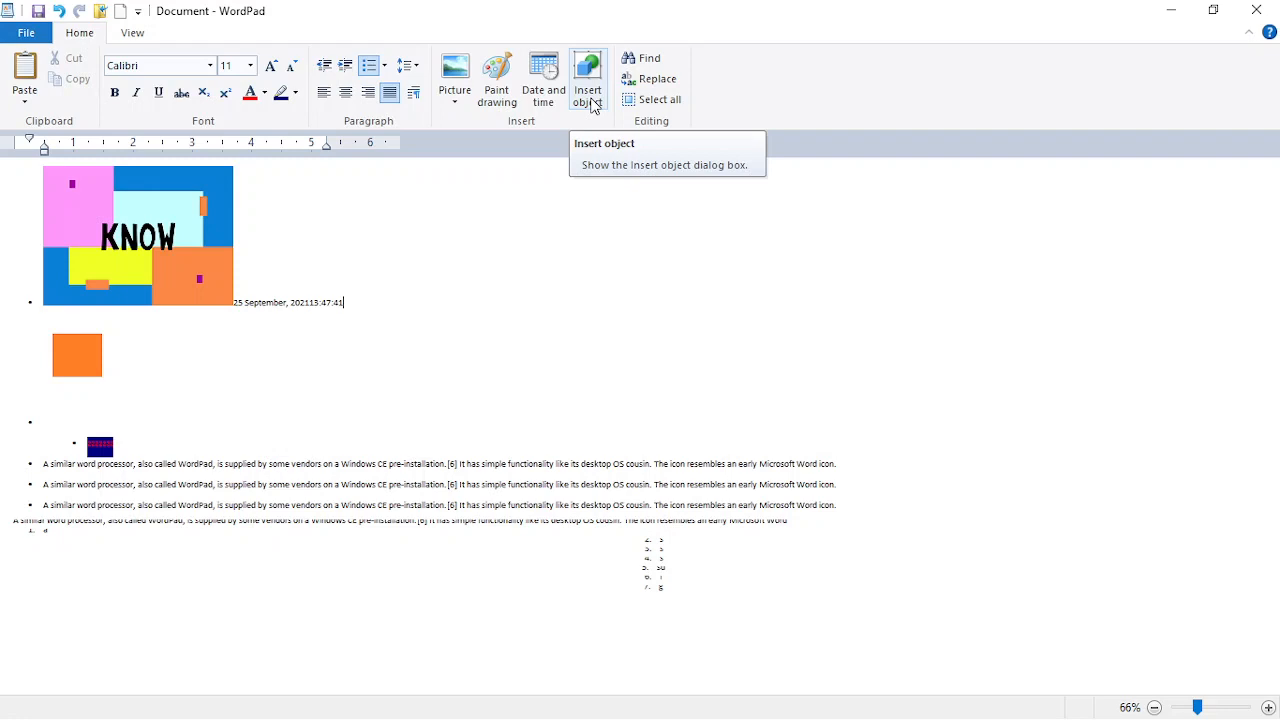
Step: Embed a blank Microsoft Excel 97-2003 Worksheet object and close the Excel editor
click(593, 105)
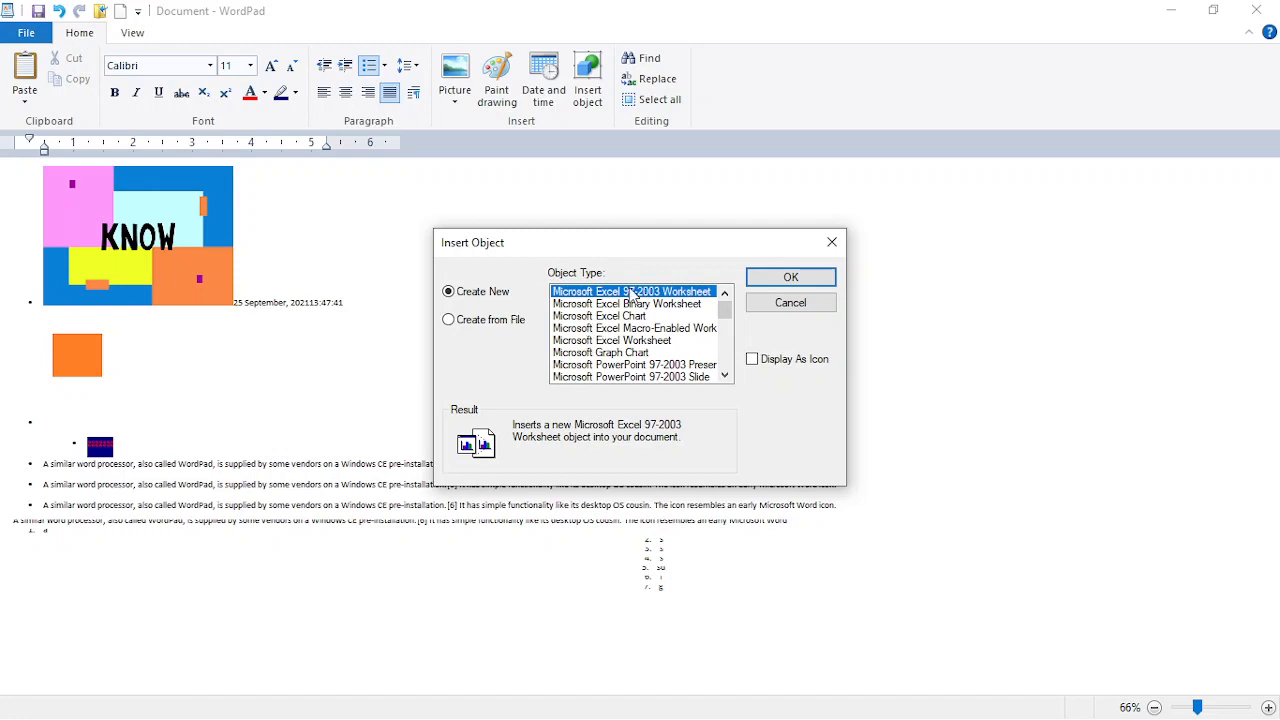
click(832, 242)
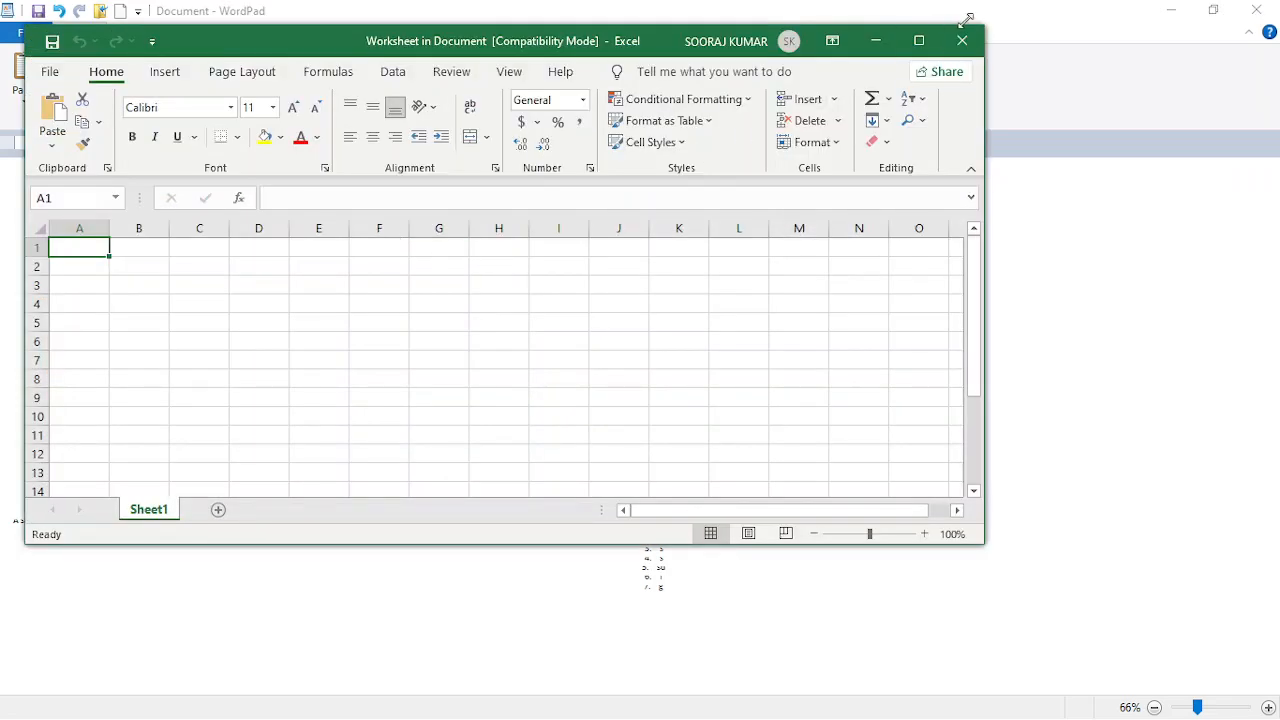
click(963, 41)
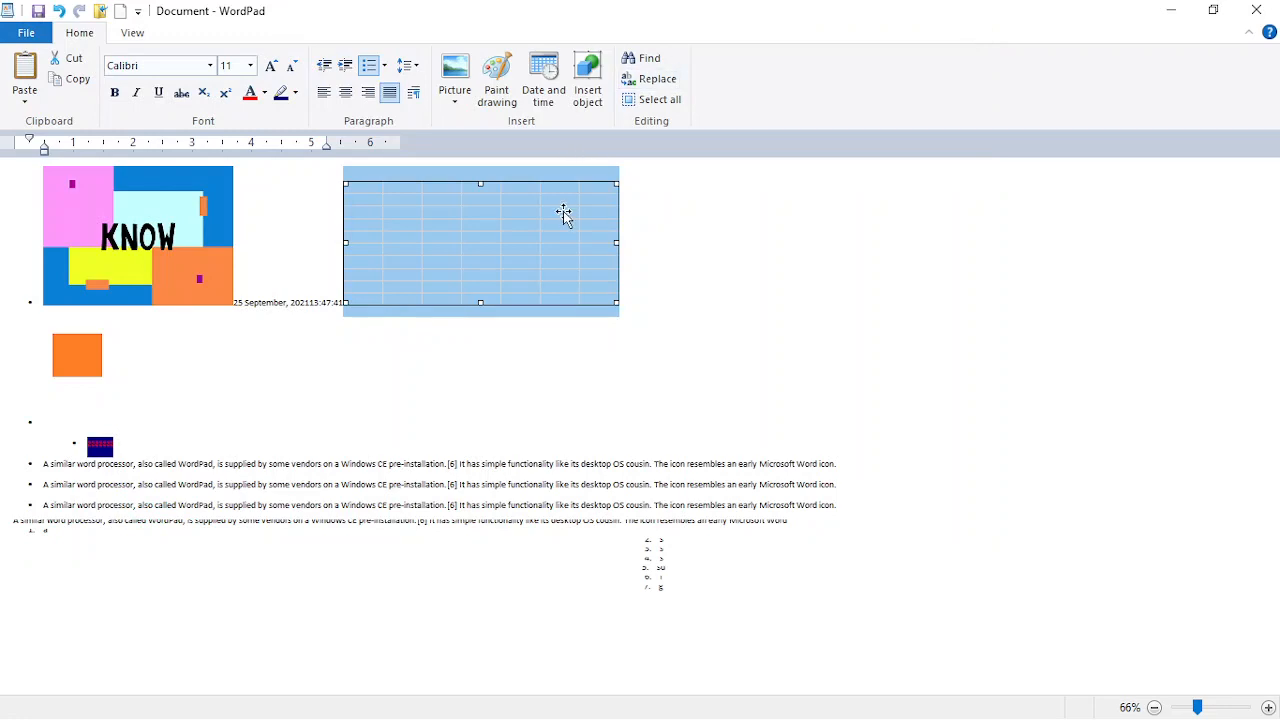
Step: Search the document for 'w', stepping through several occurrences
click(640, 58)
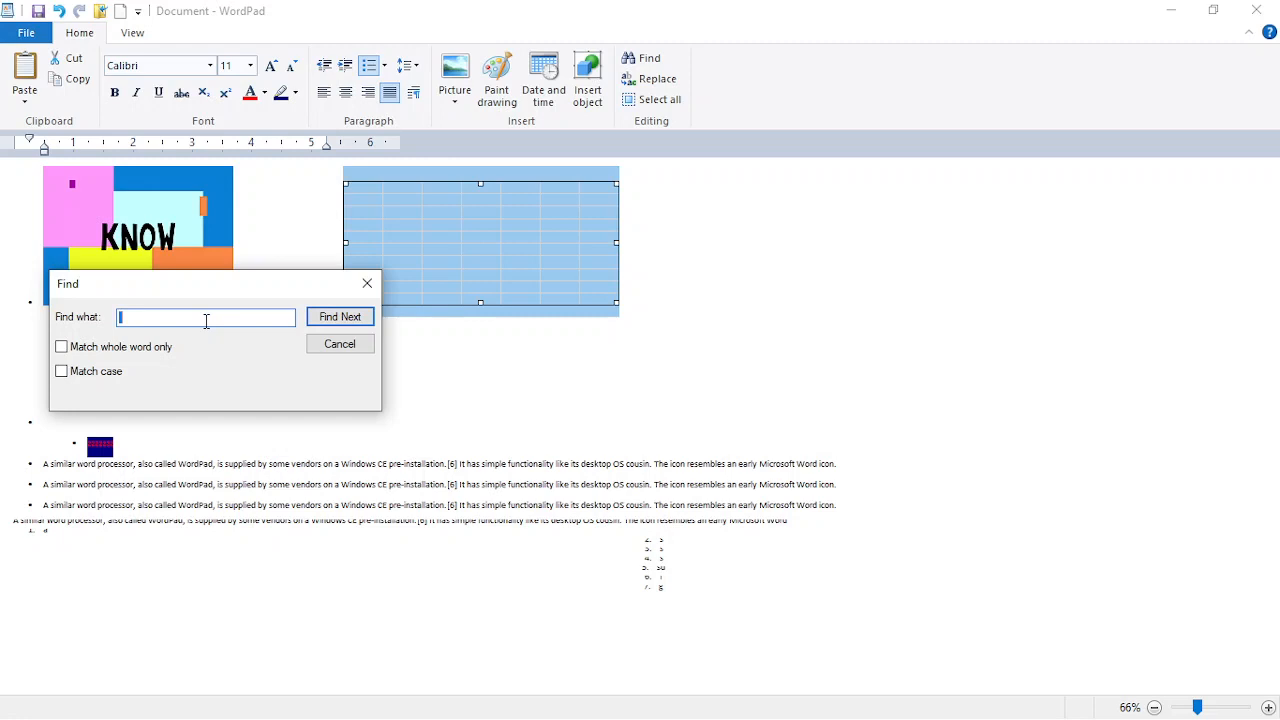
text(w)
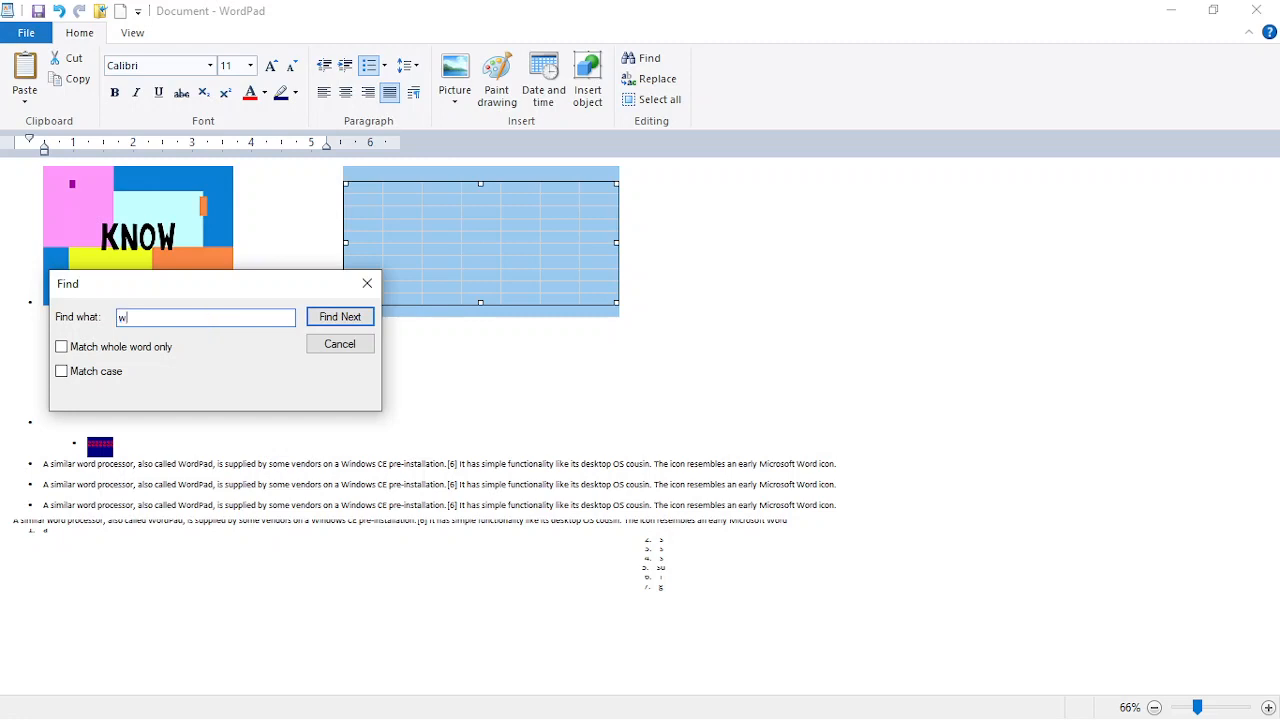
click(341, 326)
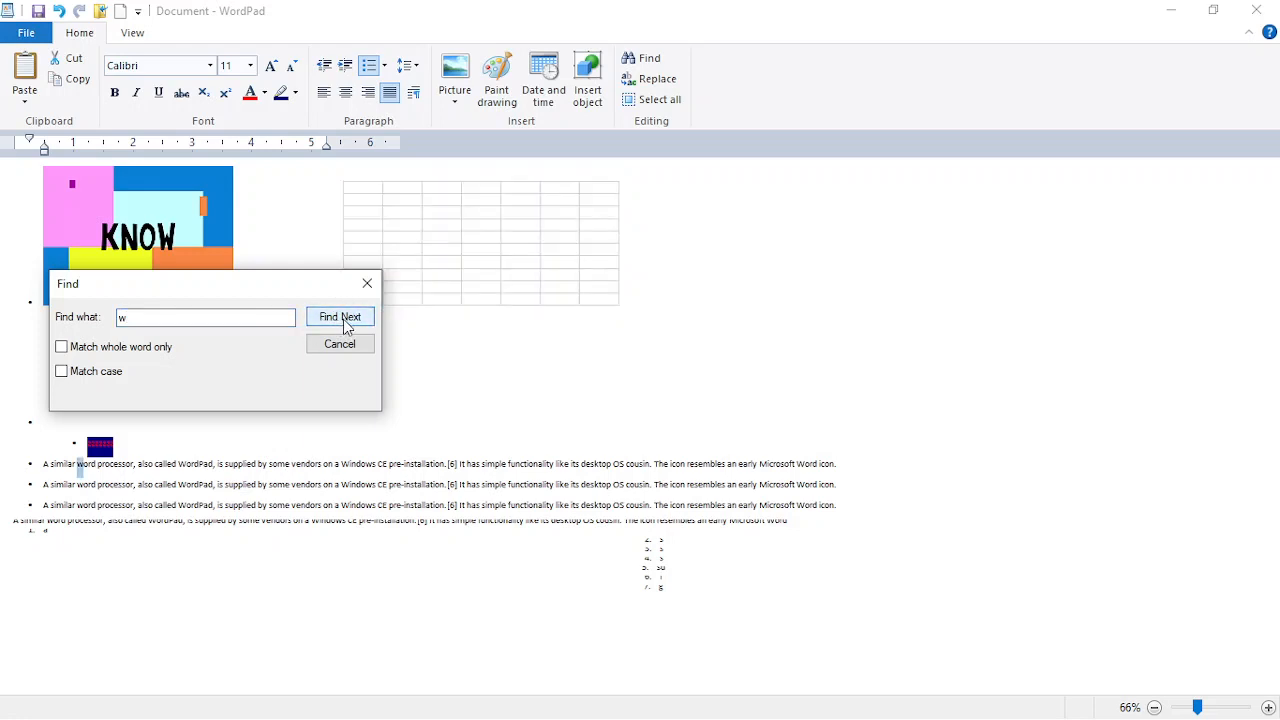
click(343, 319)
click(341, 319)
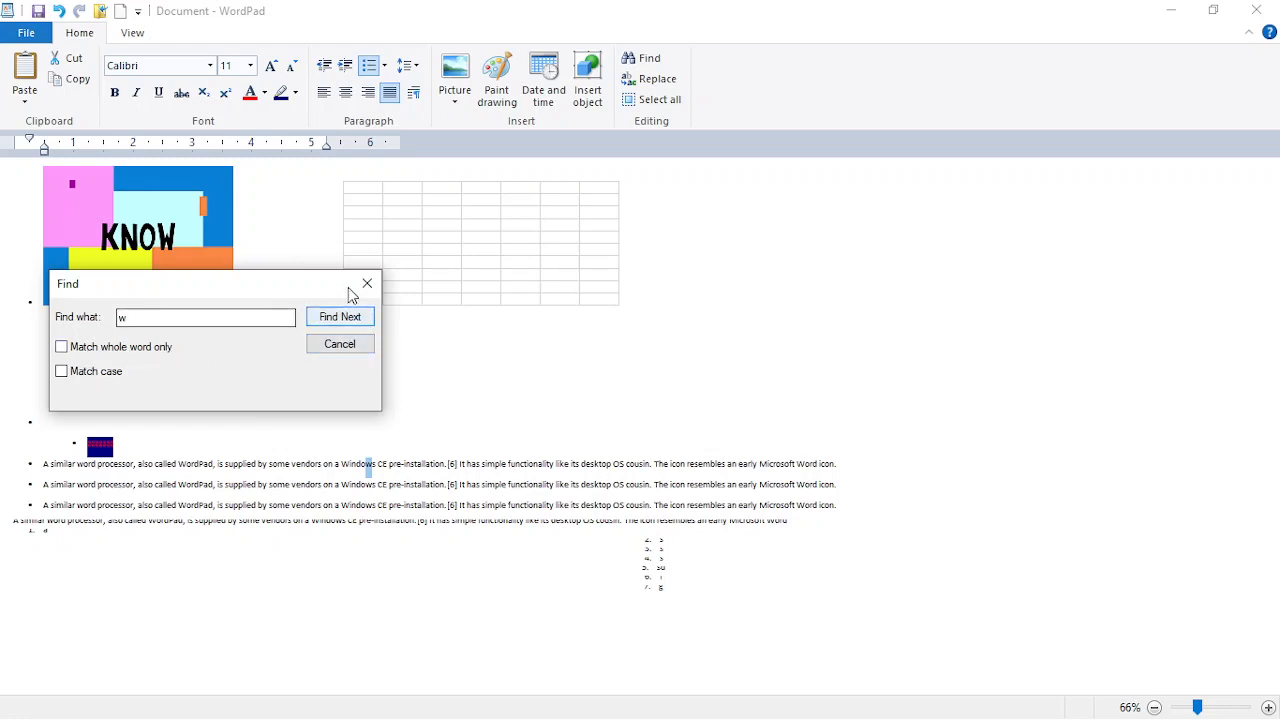
Step: Repeat the 'w' search with Match case, then close Find and open Replace
click(62, 372)
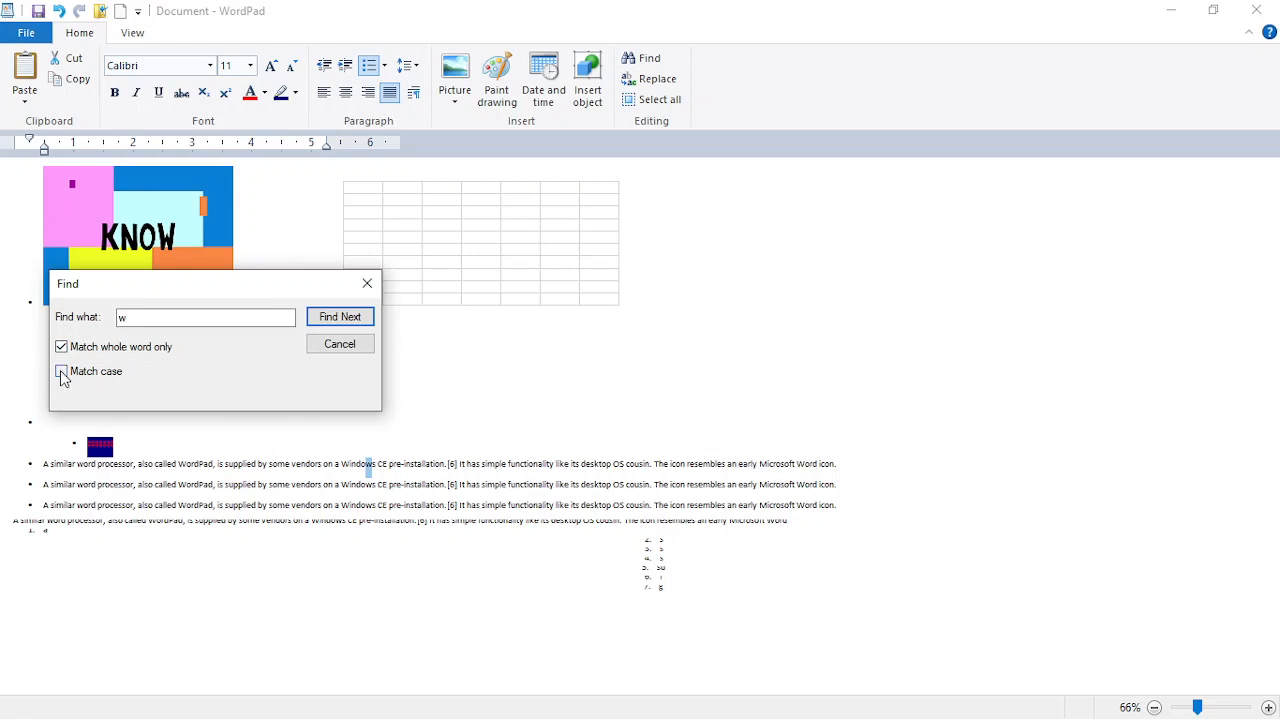
click(316, 320)
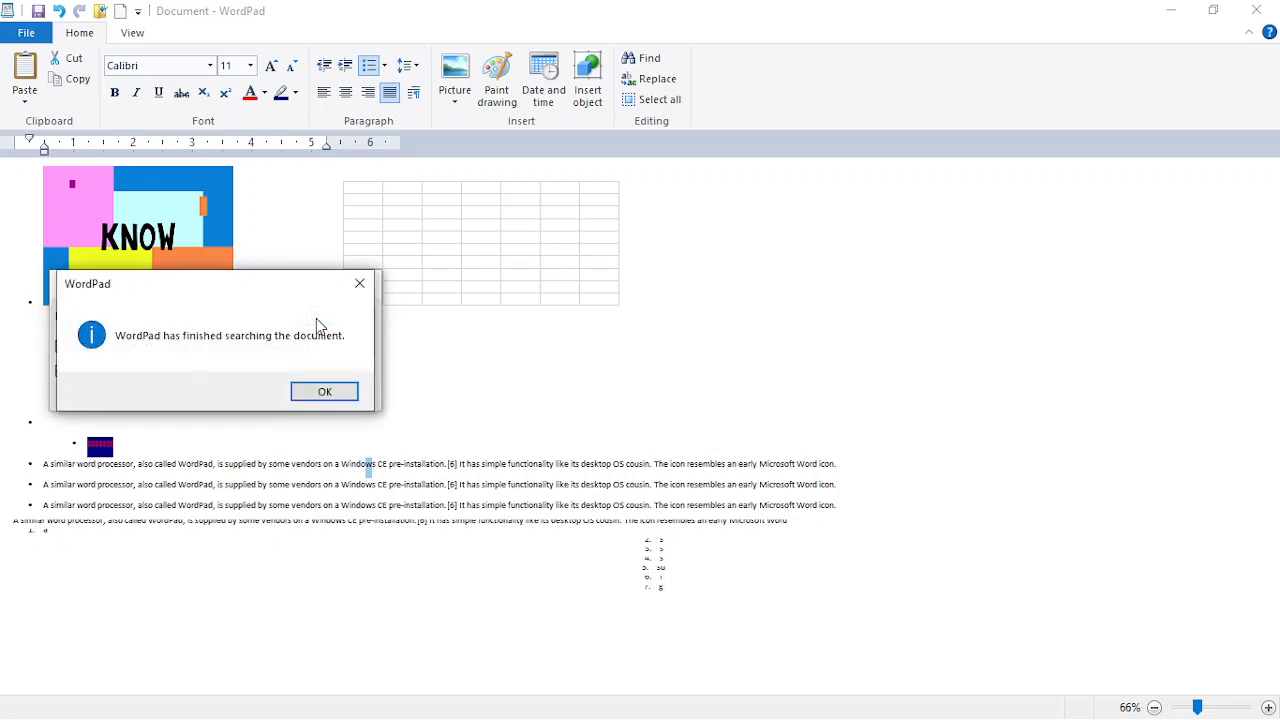
click(322, 396)
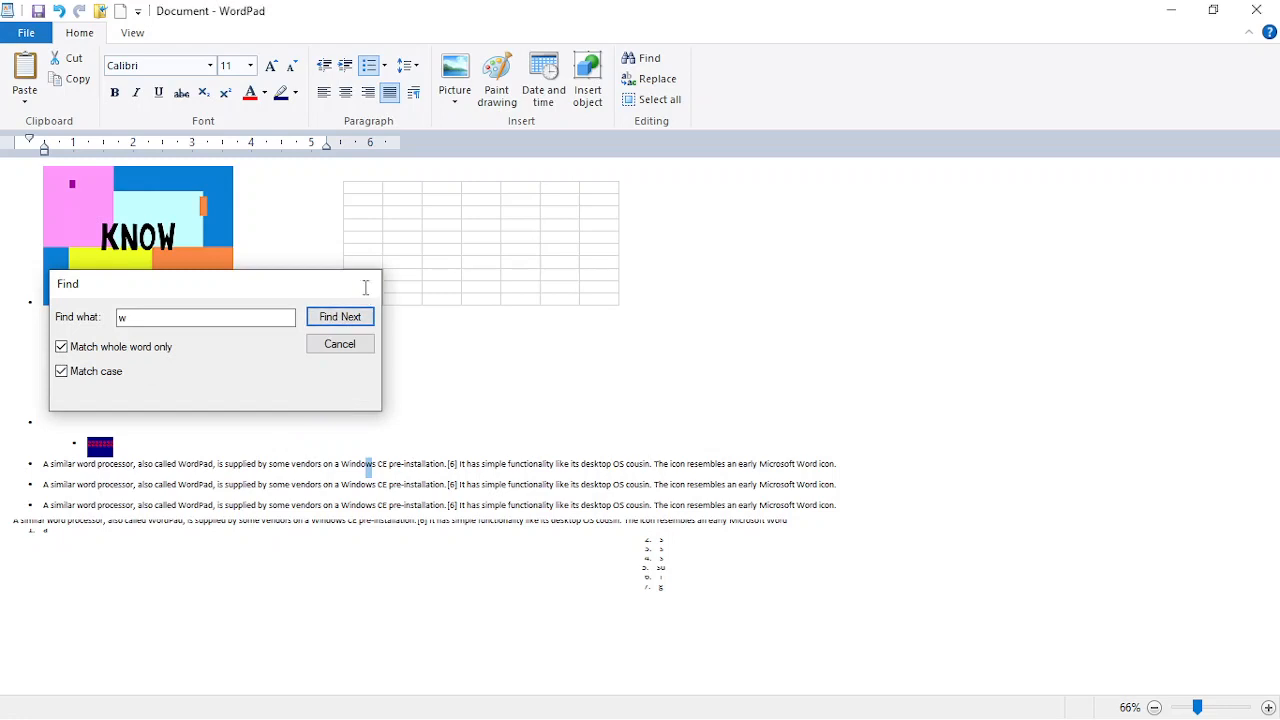
click(366, 286)
click(634, 82)
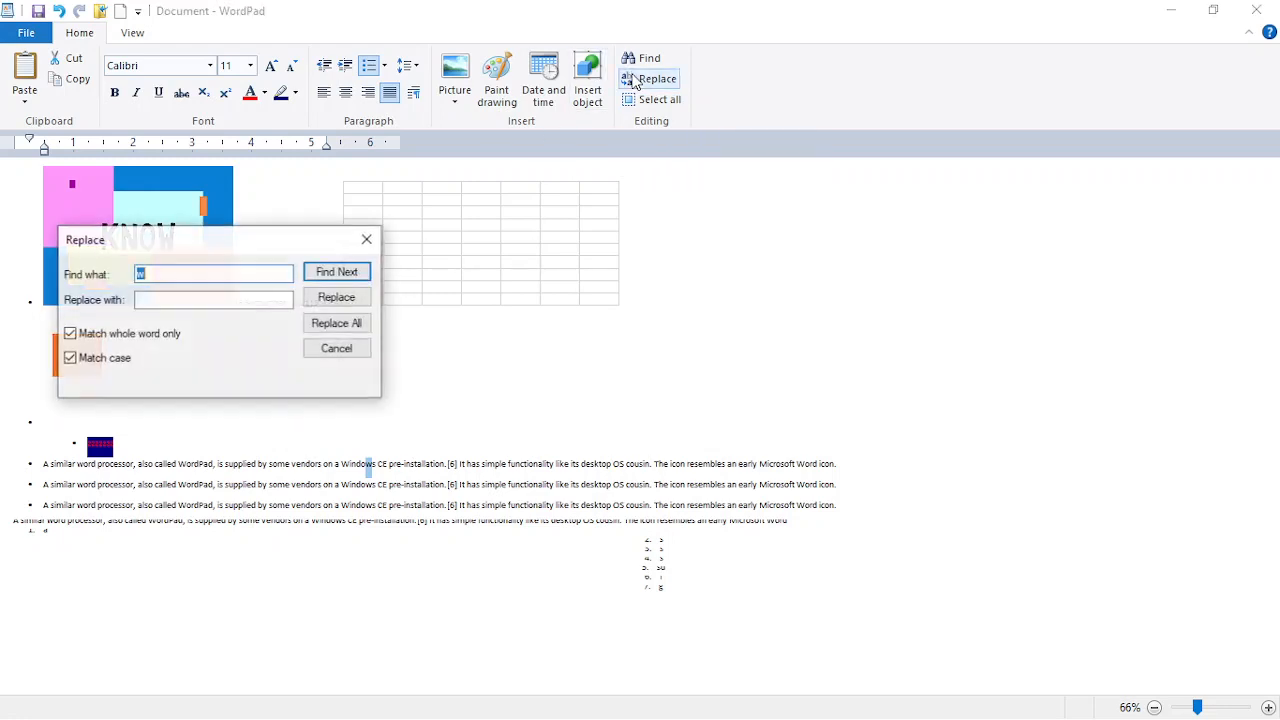
Step: Replace the first matching w in 'Windows' with '1'
click(197, 300)
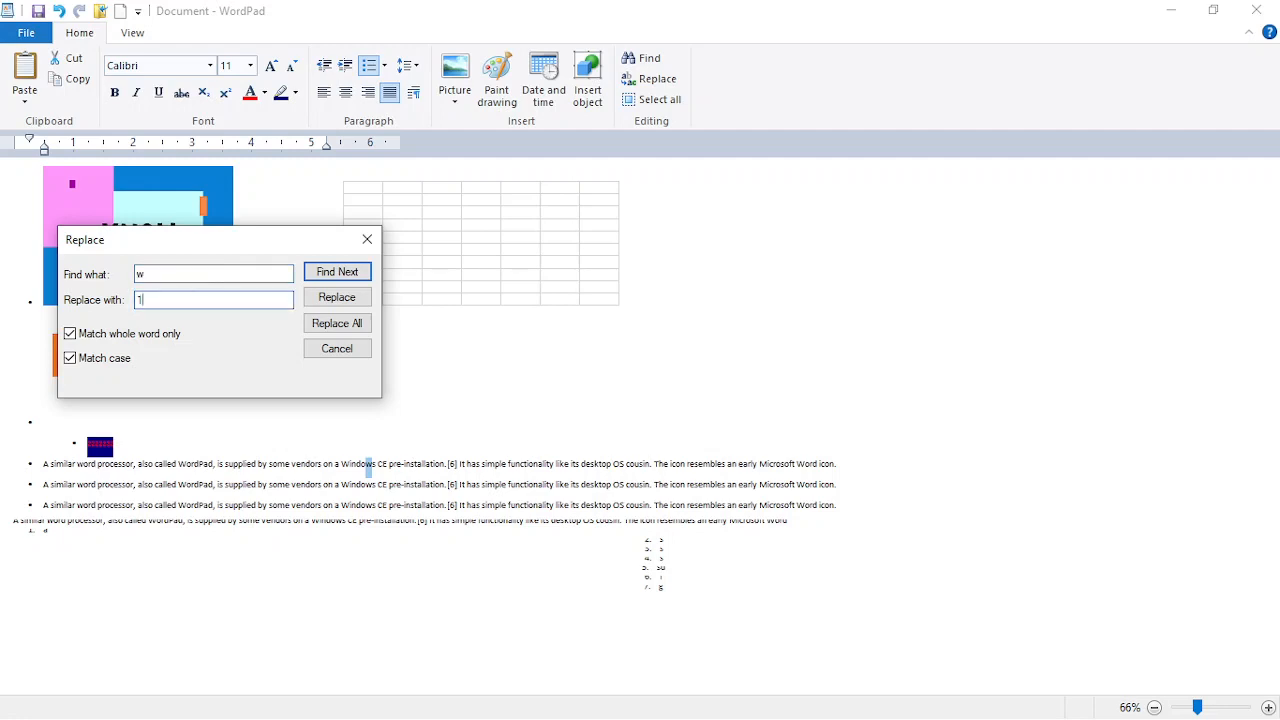
click(331, 271)
click(337, 297)
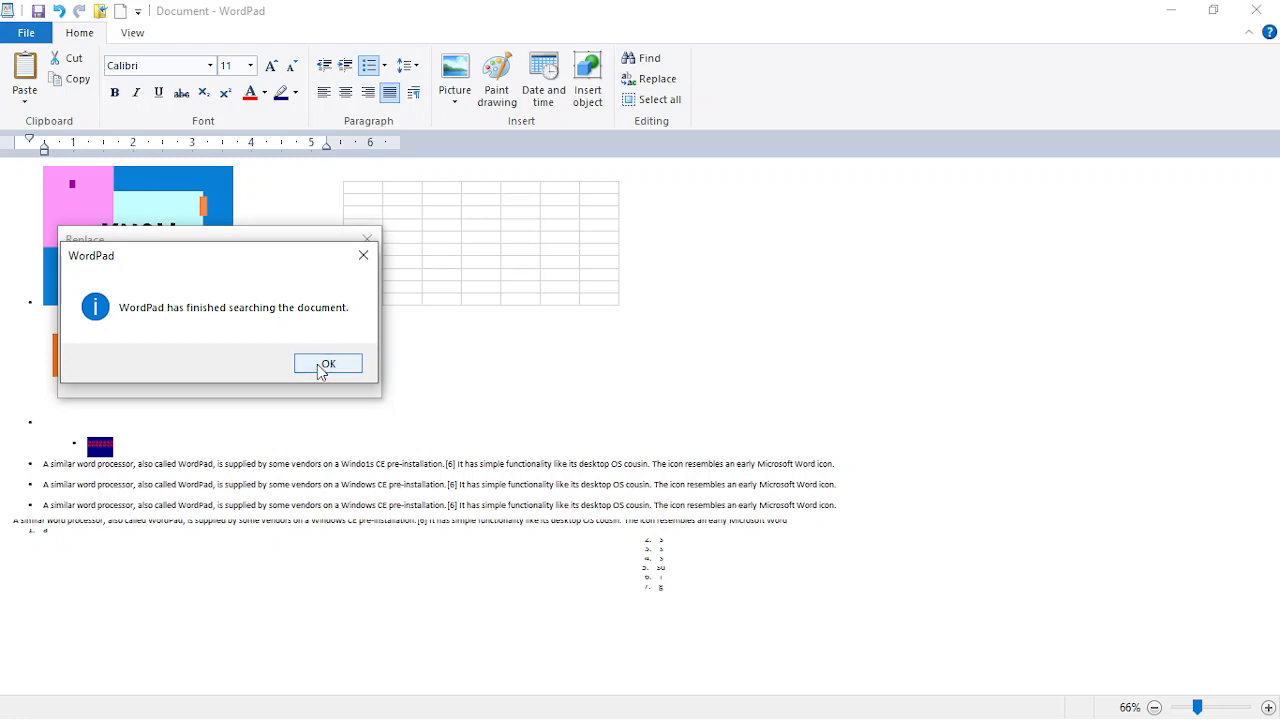
click(322, 366)
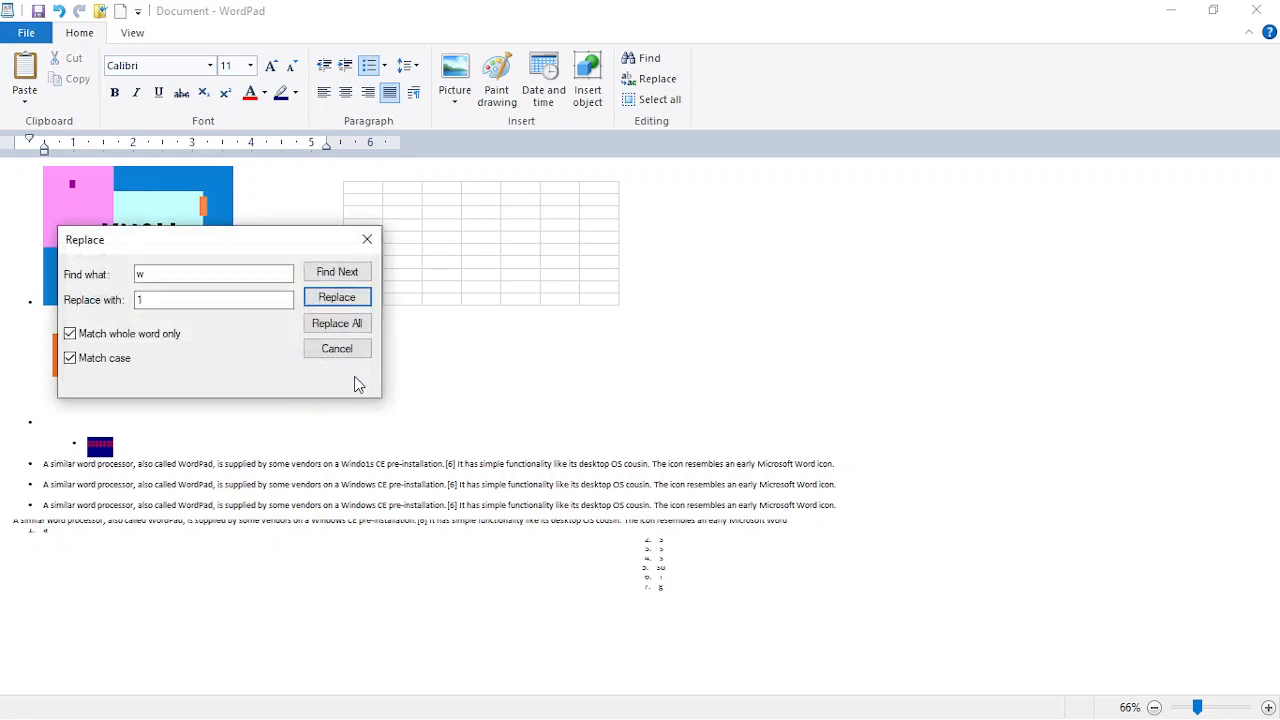
Step: Turn off Match case and Match whole word, and set the replacement to 'e'
click(213, 299)
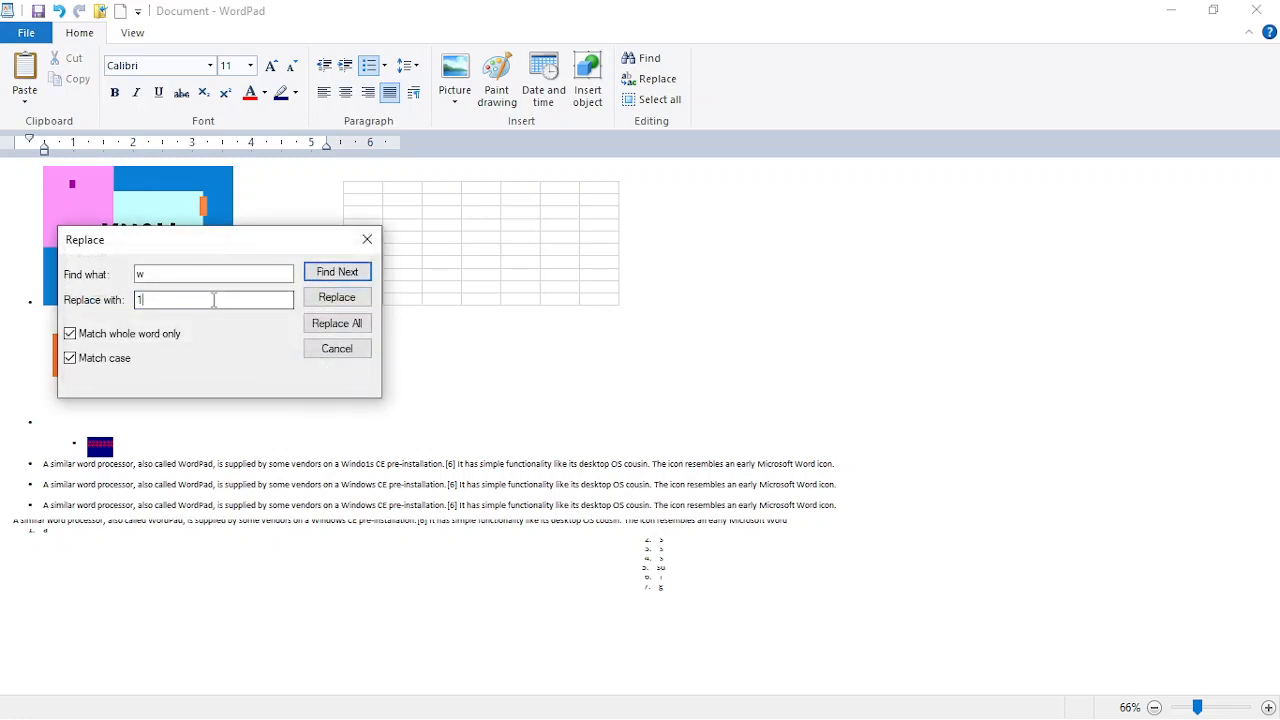
click(71, 359)
click(70, 334)
click(167, 299)
text(w)
key(BackSpace)
text(e)
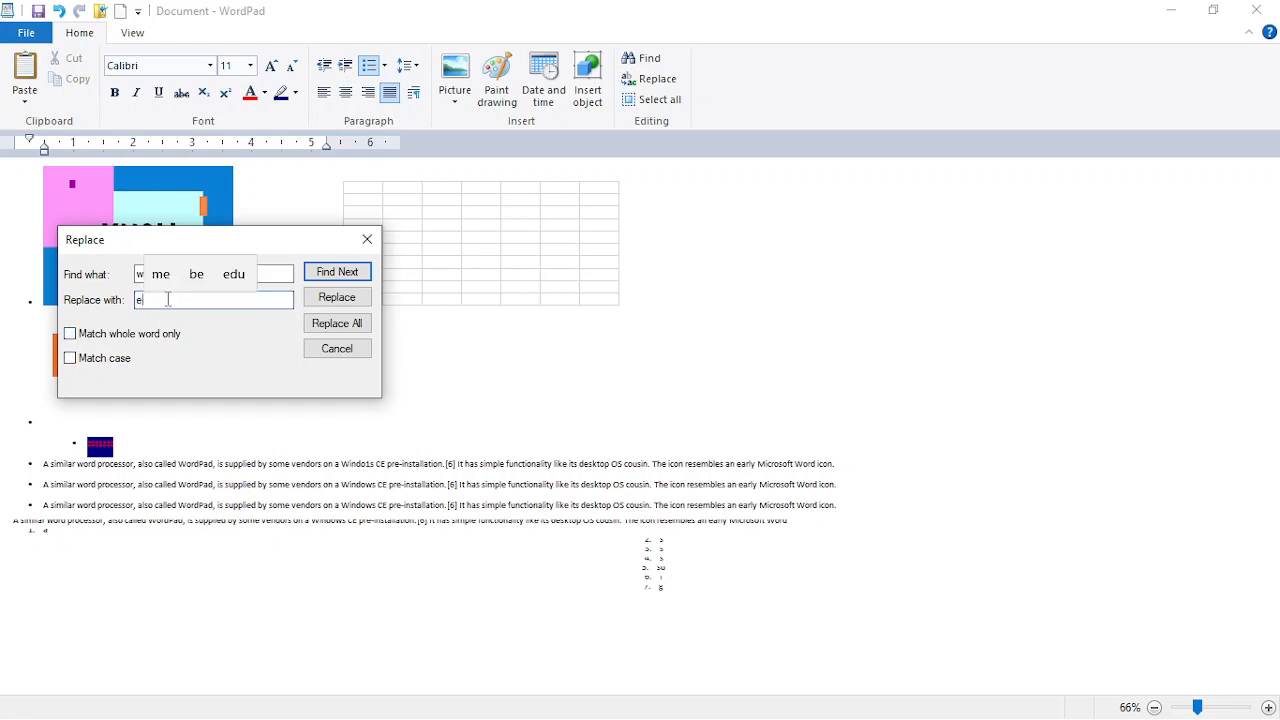
Step: Replace every remaining w with 'e' and close the Replace dialog
click(331, 298)
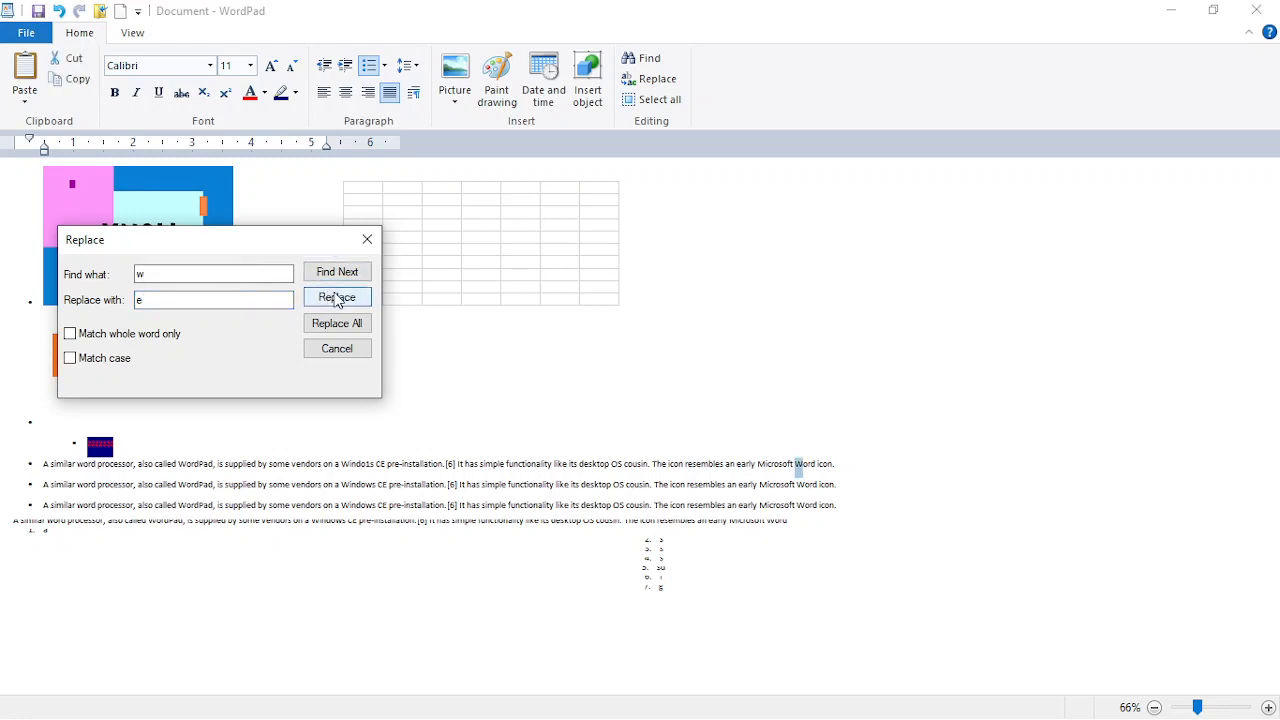
click(337, 301)
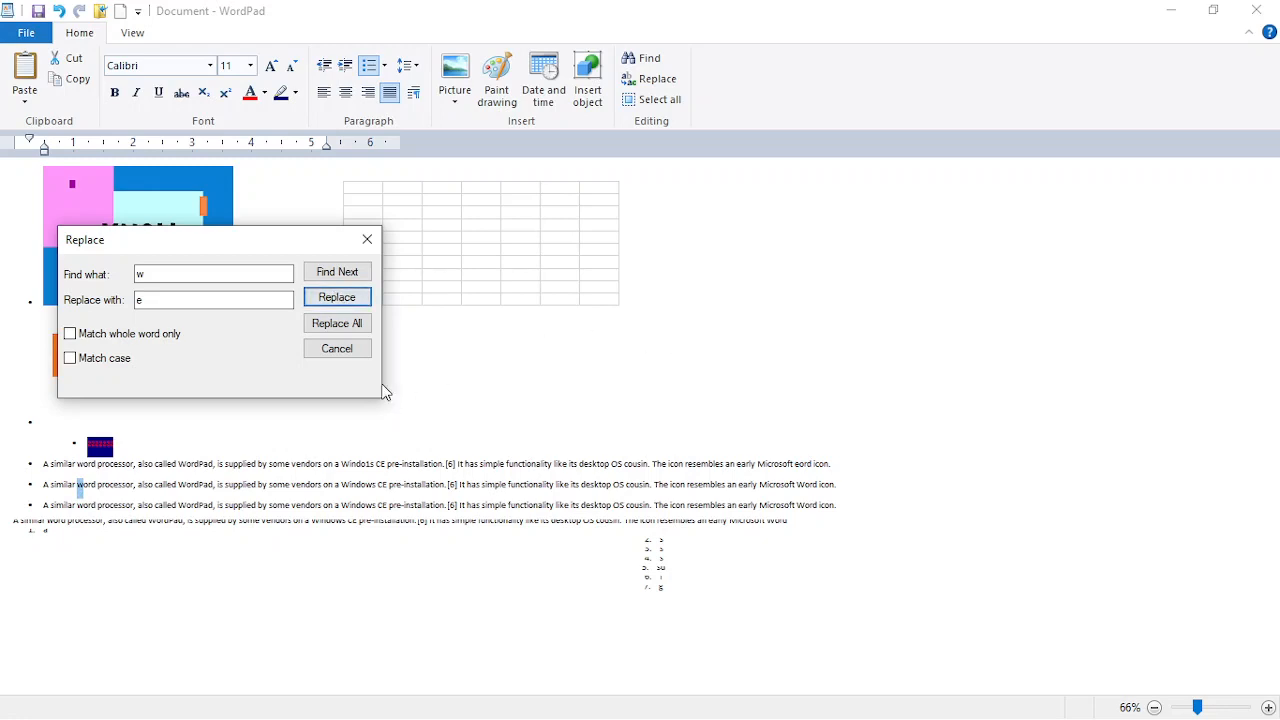
click(352, 328)
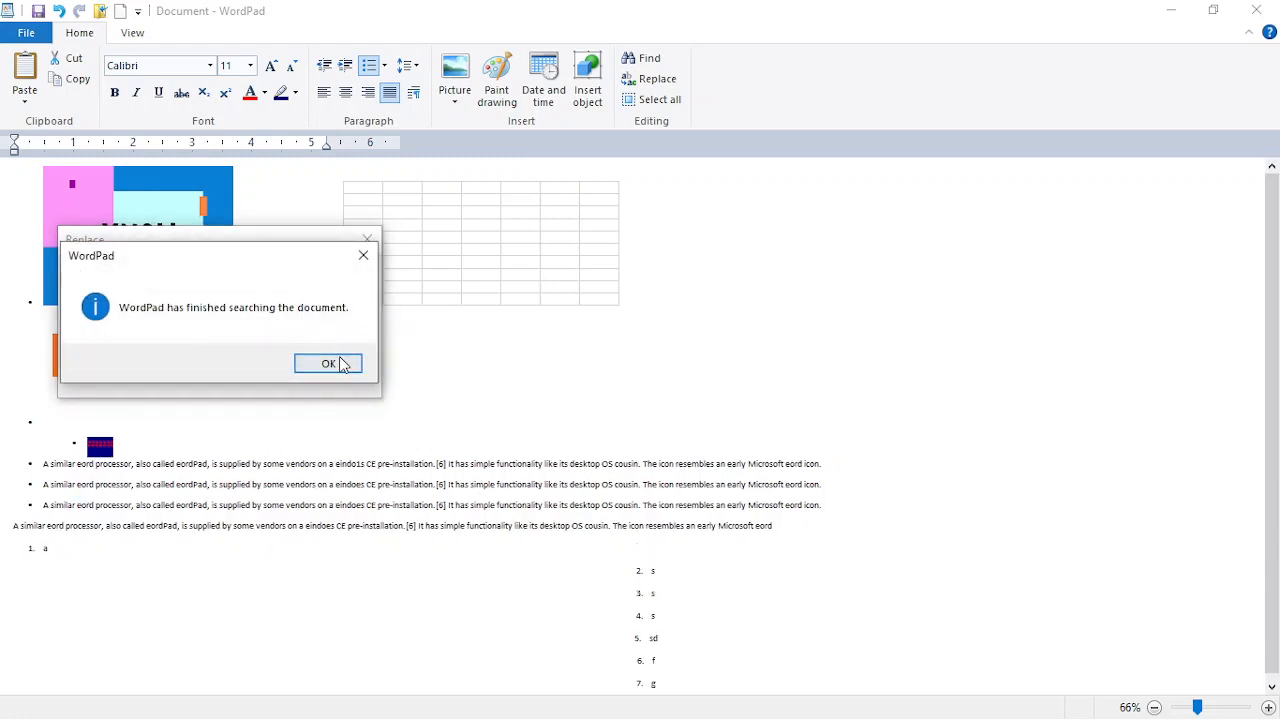
click(340, 365)
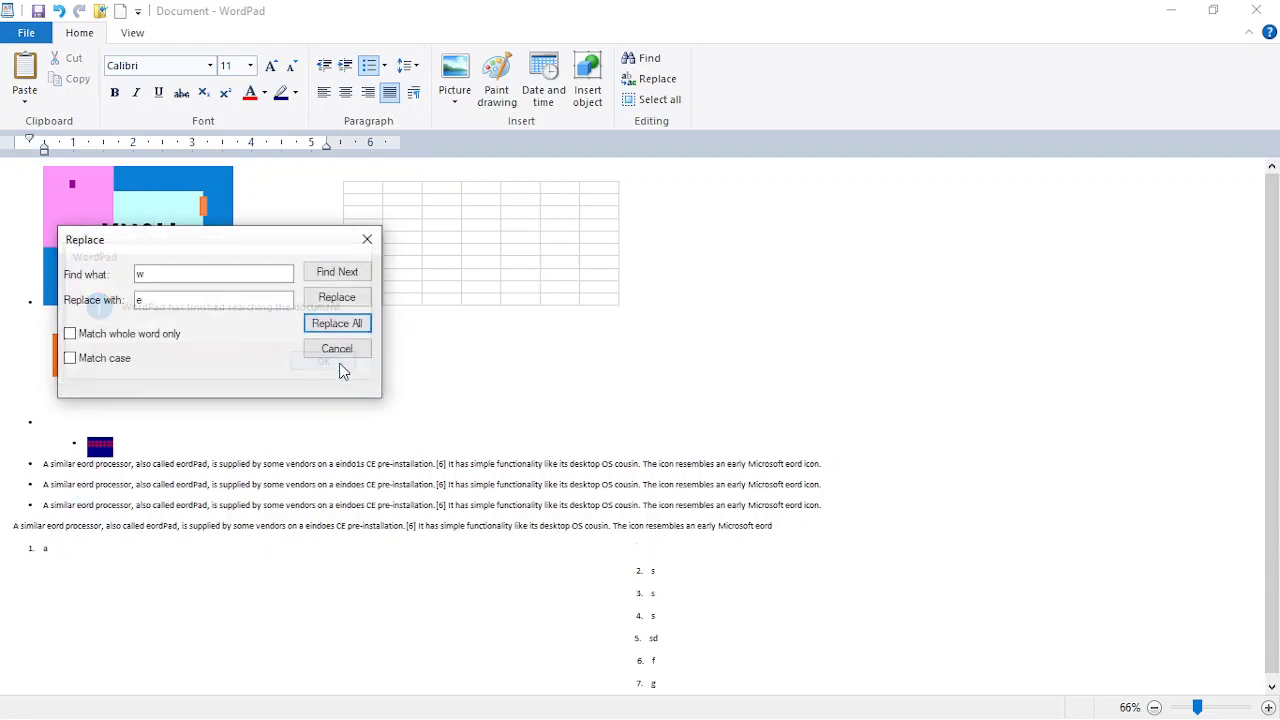
click(367, 242)
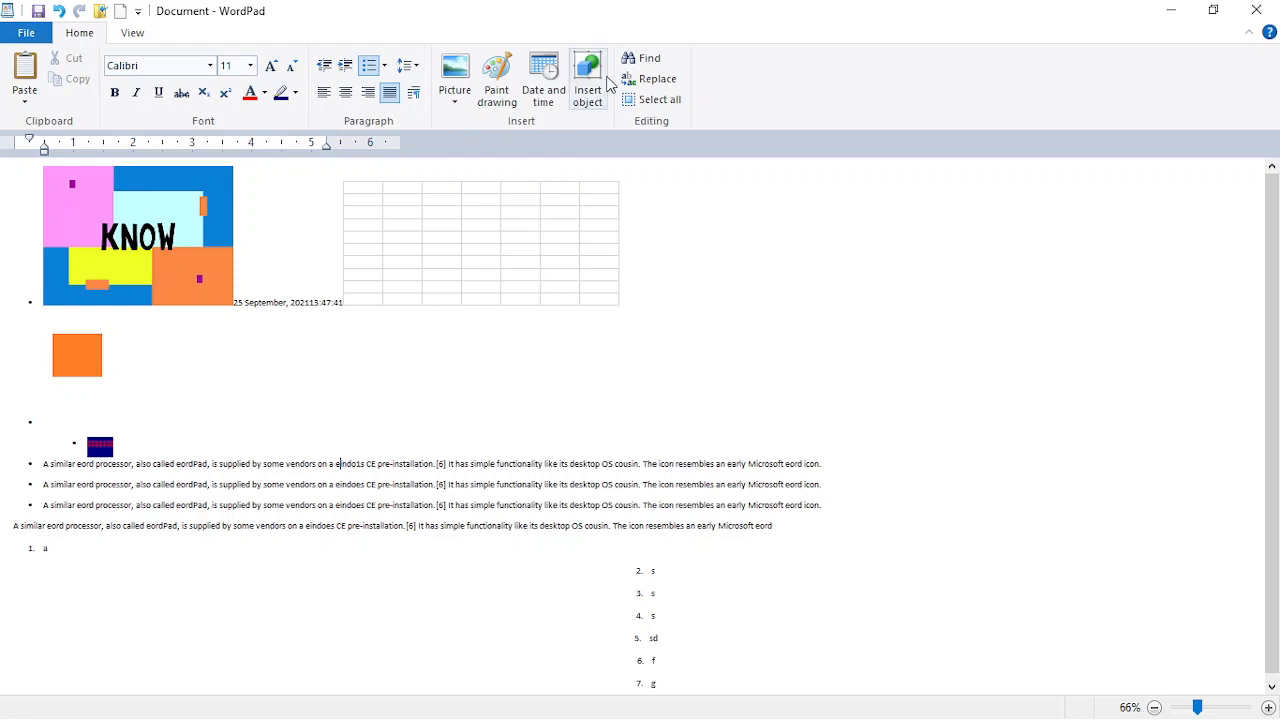
Step: Select all of the document's content, minimize WordPad, and bring up OBS Studio
click(648, 100)
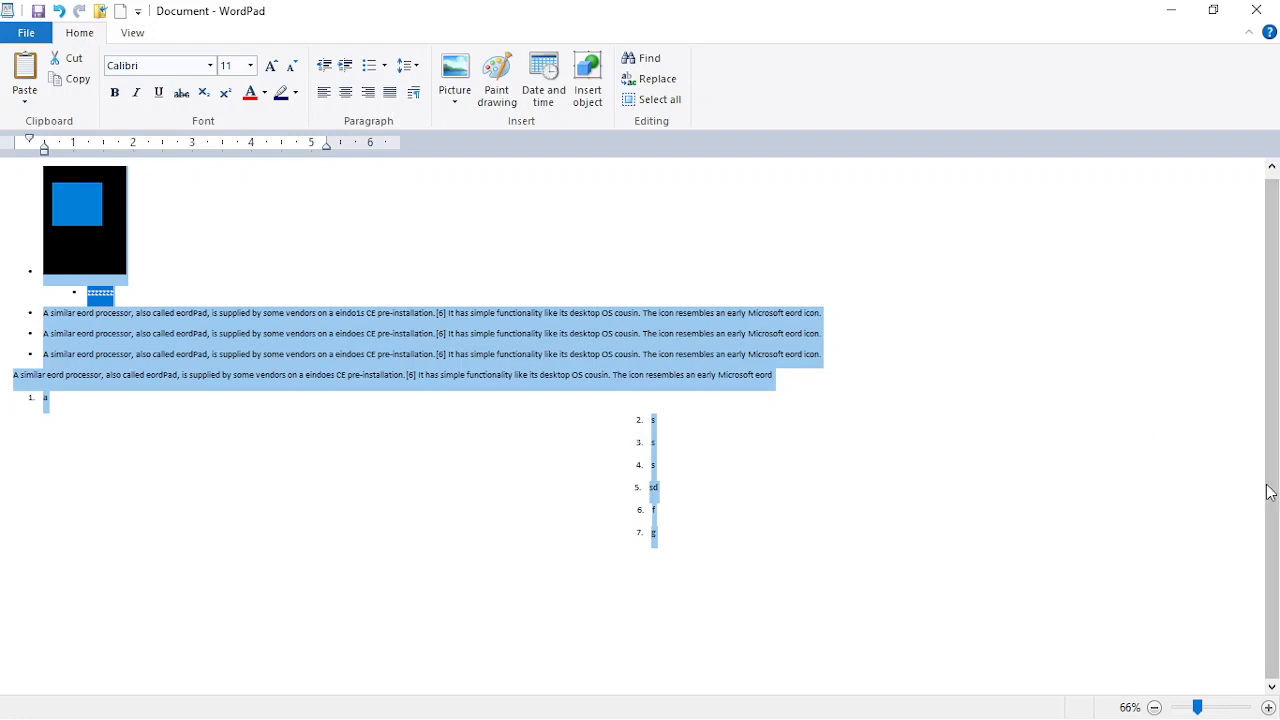
scroll(1277, 495, up, 3)
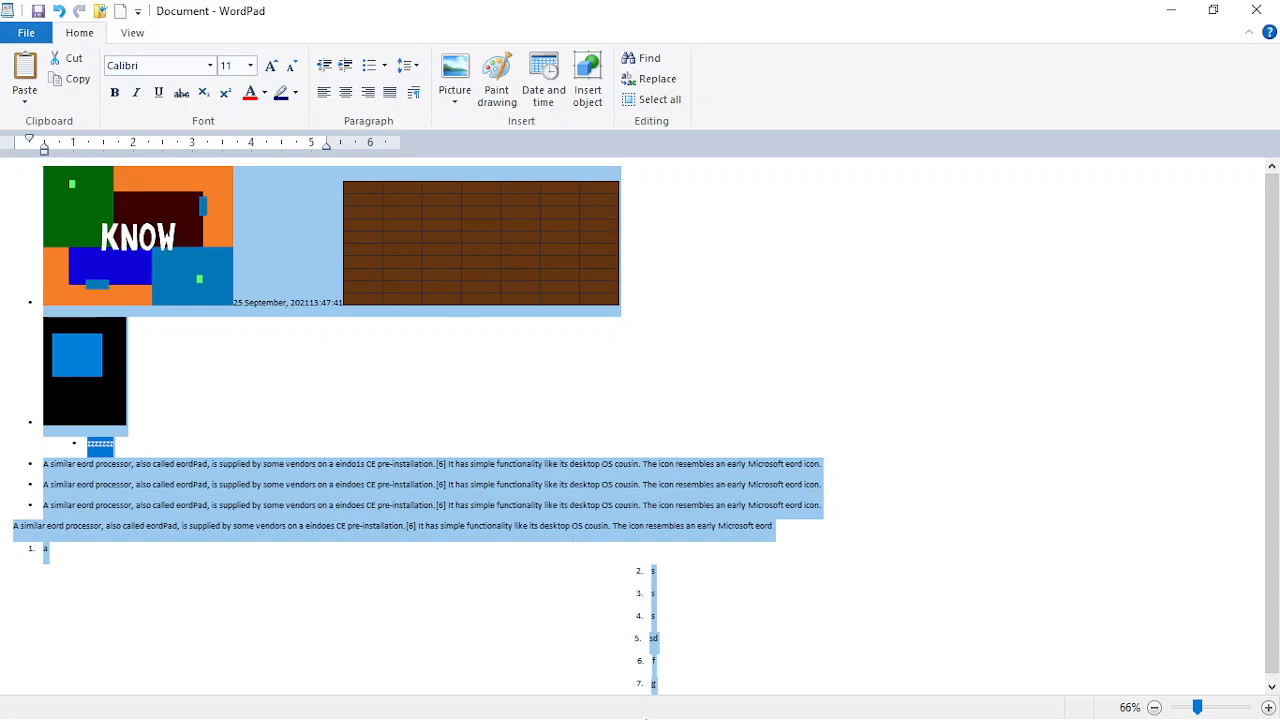
click(1172, 14)
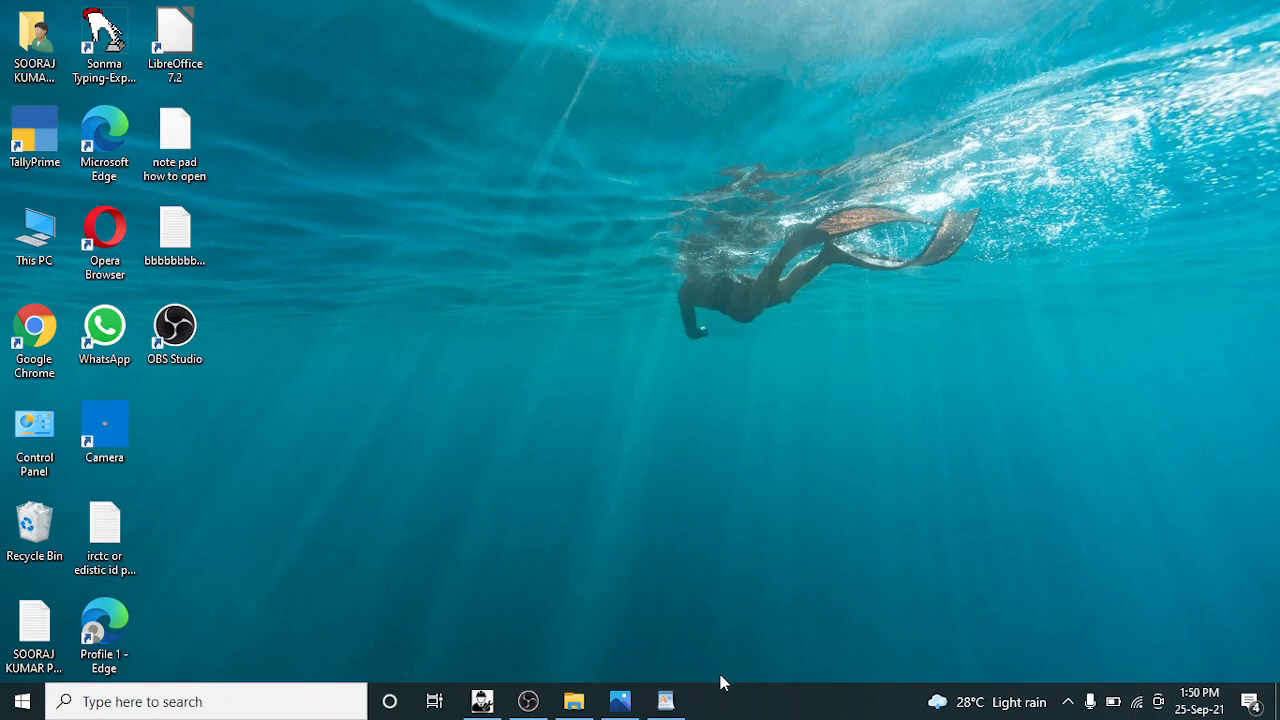
click(528, 701)
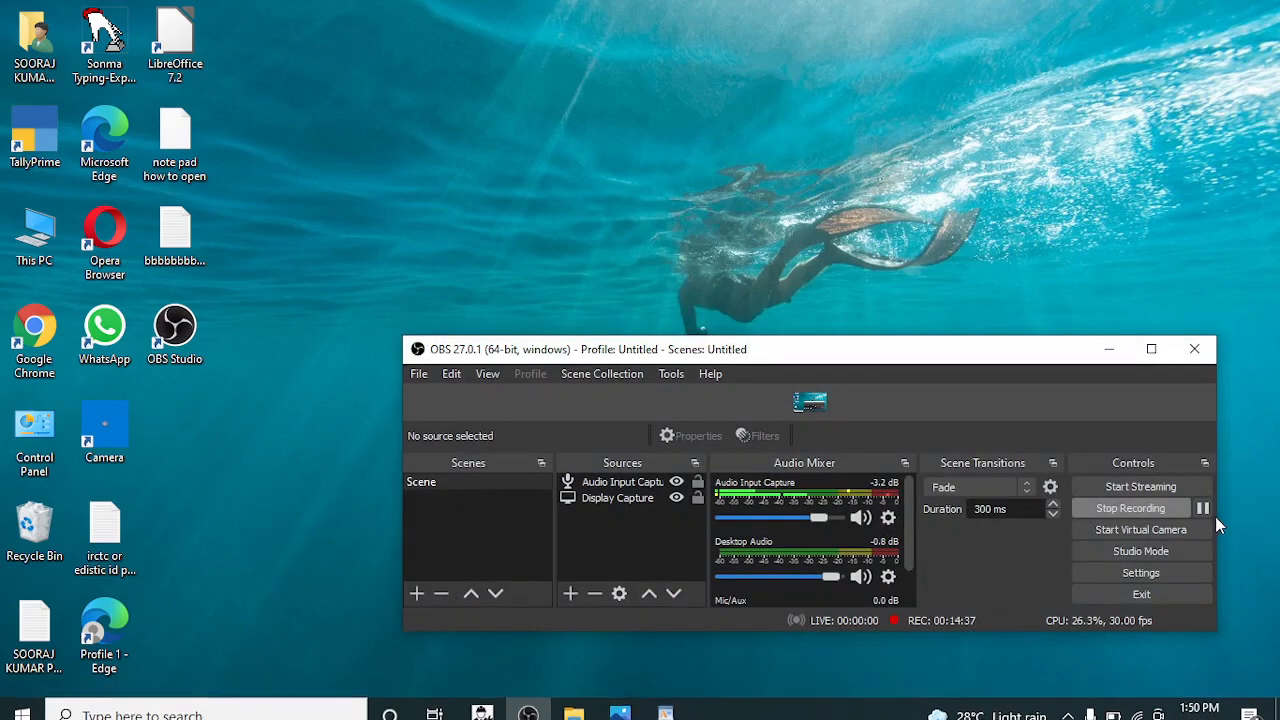